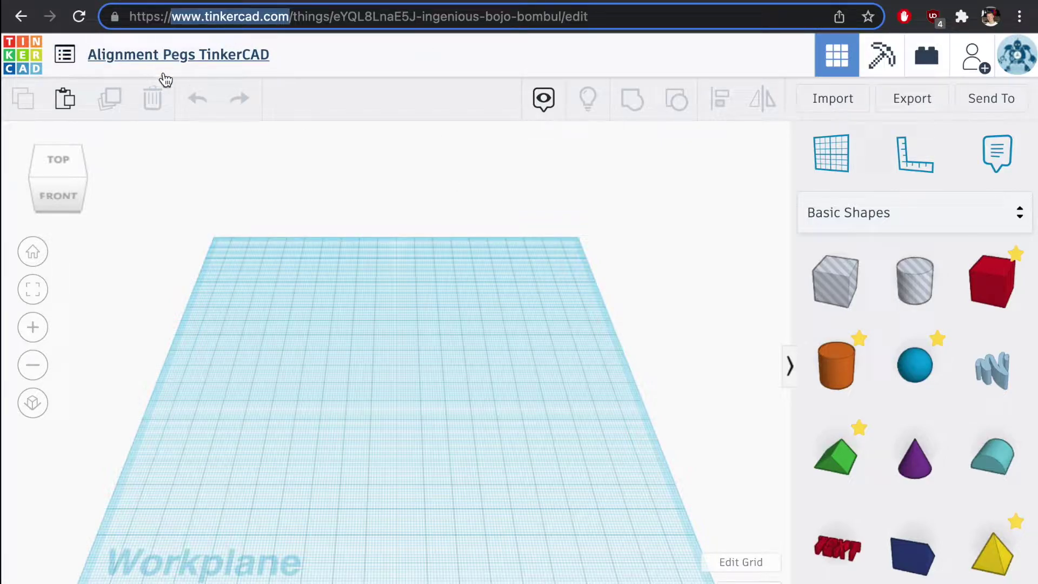
# Step: Import LowPoly Bull.stl from the computer in millimeters at 100% scale
pyautogui.moveTo(319, 226)
pyautogui.mouseDown(button='right')
pyautogui.moveTo(343, 227)
pyautogui.moveTo(313, 219)
pyautogui.mouseUp(button='right')
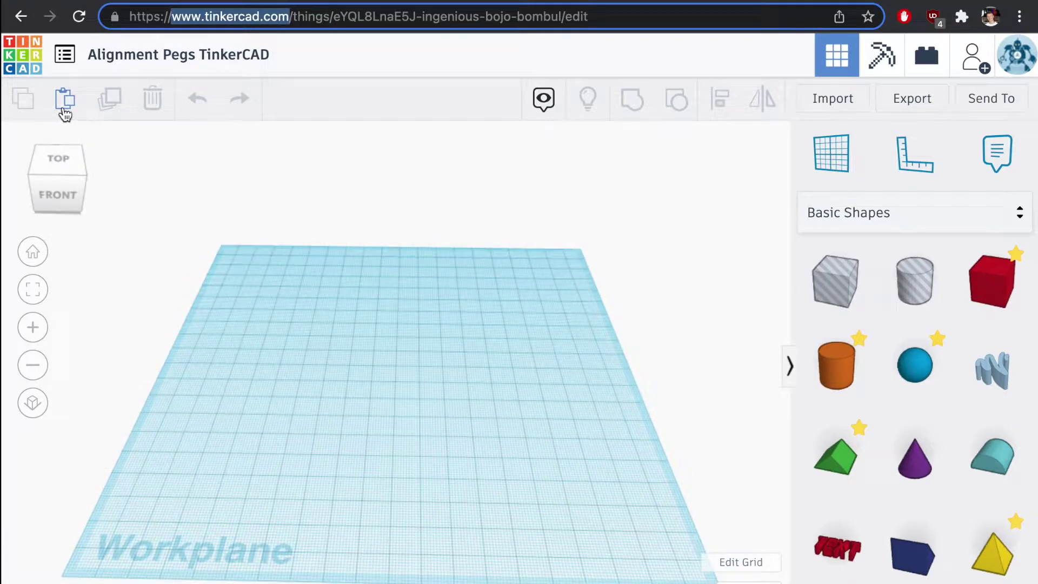
pyautogui.click(537, 357)
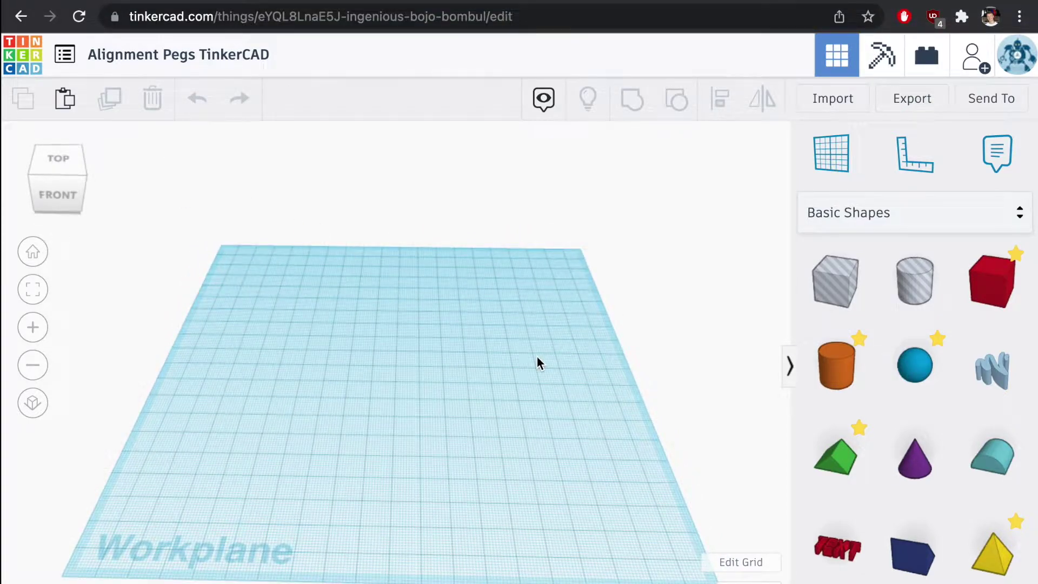
pyautogui.click(836, 111)
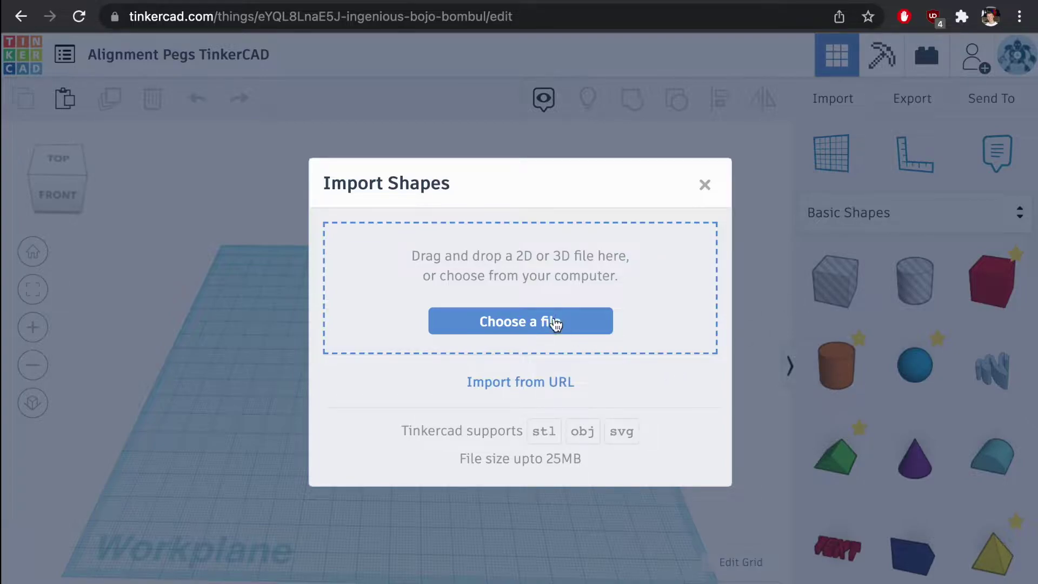
pyautogui.click(520, 322)
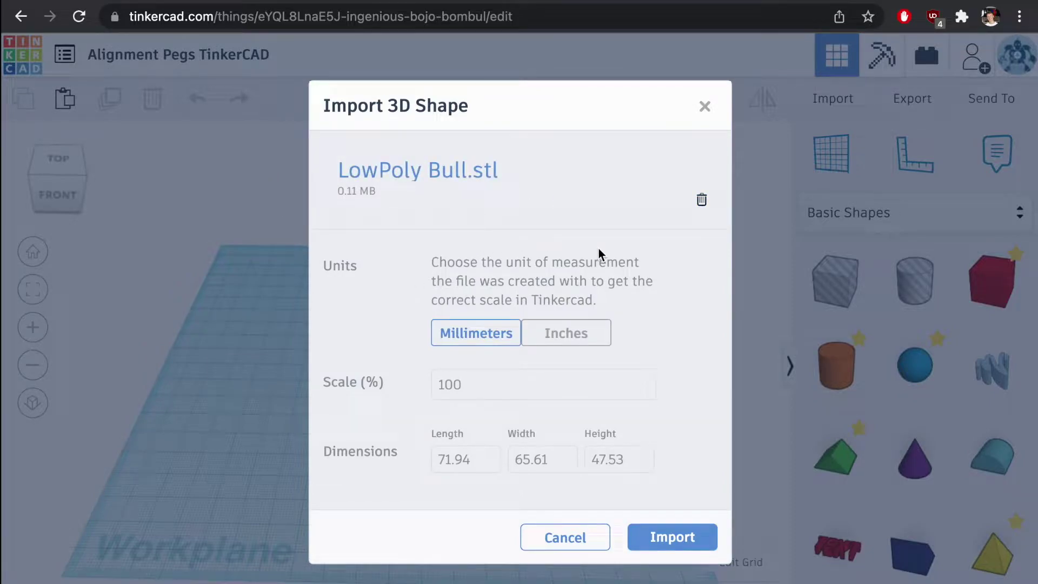
pyautogui.click(670, 536)
# Step: Duplicate the imported bull and move the copy about 13 mm and 18 mm across the workplane from the original
pyautogui.moveTo(427, 342); pyautogui.dragTo(746, 351, button='right')
pyautogui.scroll(6, 365, 329)
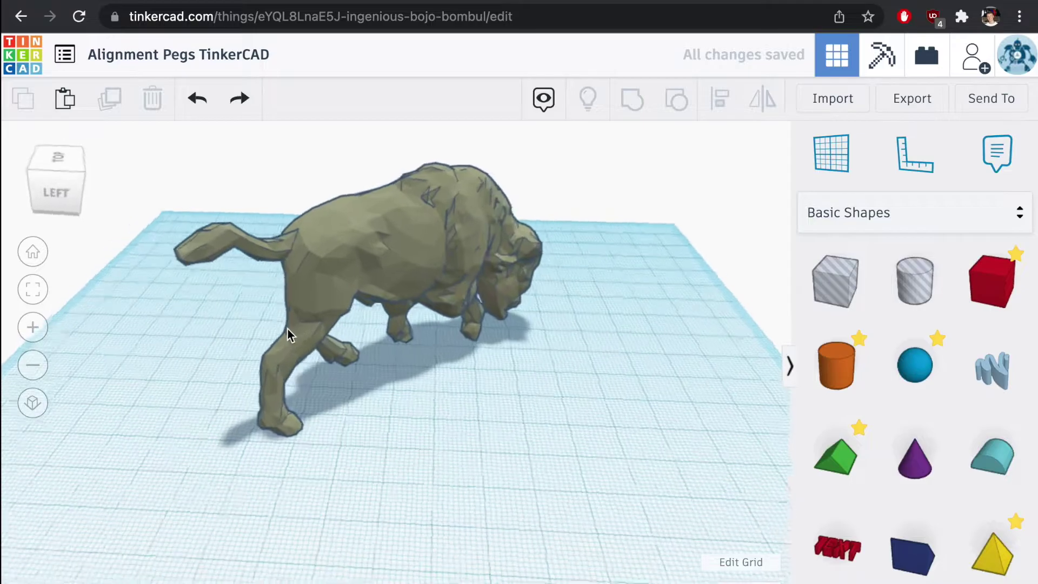
pyautogui.moveTo(329, 512); pyautogui.dragTo(299, 476, button='right')
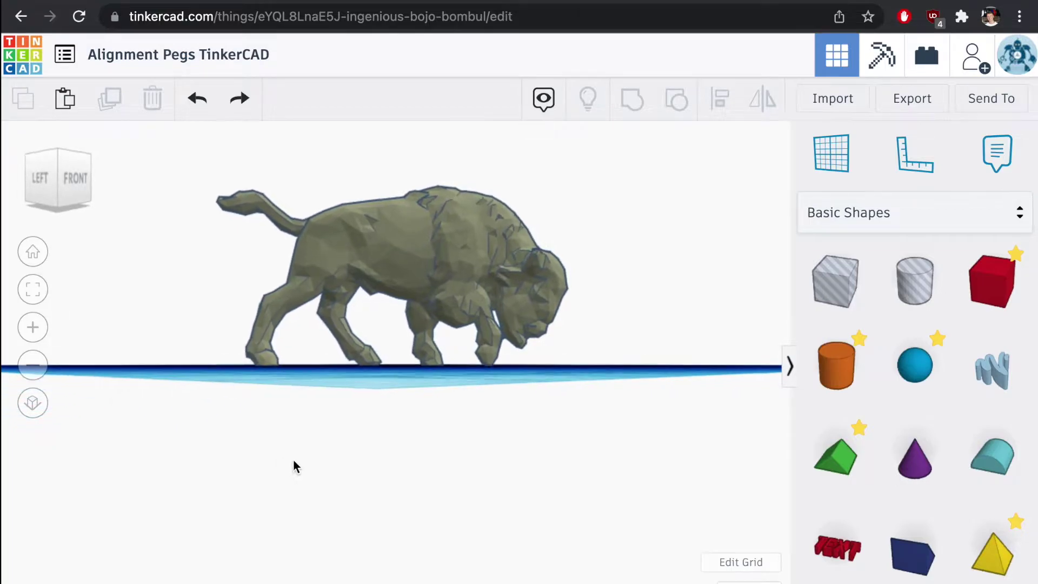
pyautogui.moveTo(431, 498); pyautogui.dragTo(582, 474, button='right')
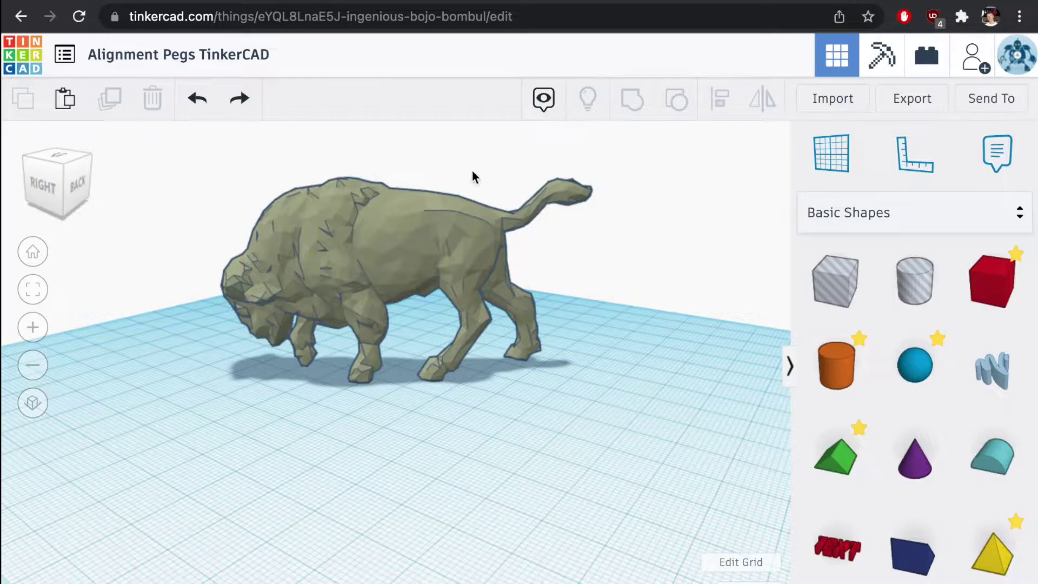
pyautogui.moveTo(444, 328); pyautogui.dragTo(409, 269, button='right')
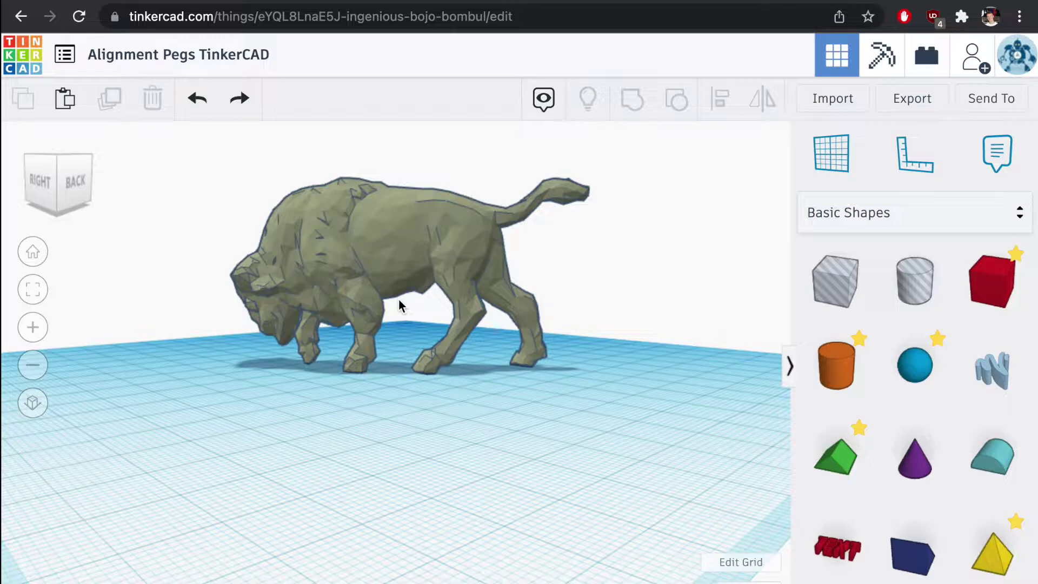
pyautogui.moveTo(400, 306); pyautogui.dragTo(432, 328, button='right')
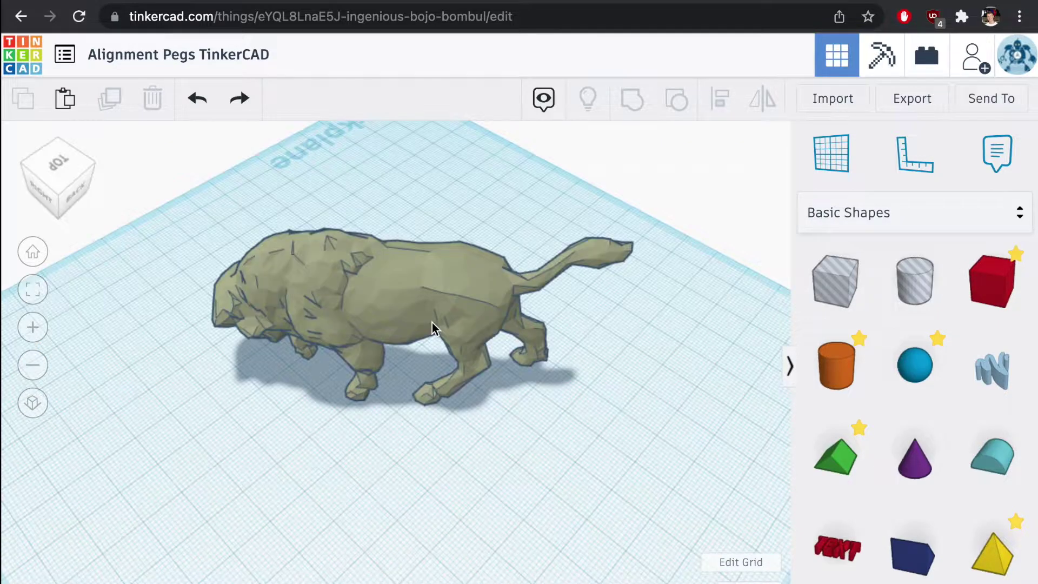
pyautogui.click(432, 328)
pyautogui.moveTo(394, 382); pyautogui.dragTo(568, 332, button='right')
pyautogui.keyDown('alt'); pyautogui.moveTo(324, 278); pyautogui.dragTo(403, 316); pyautogui.keyUp('alt')
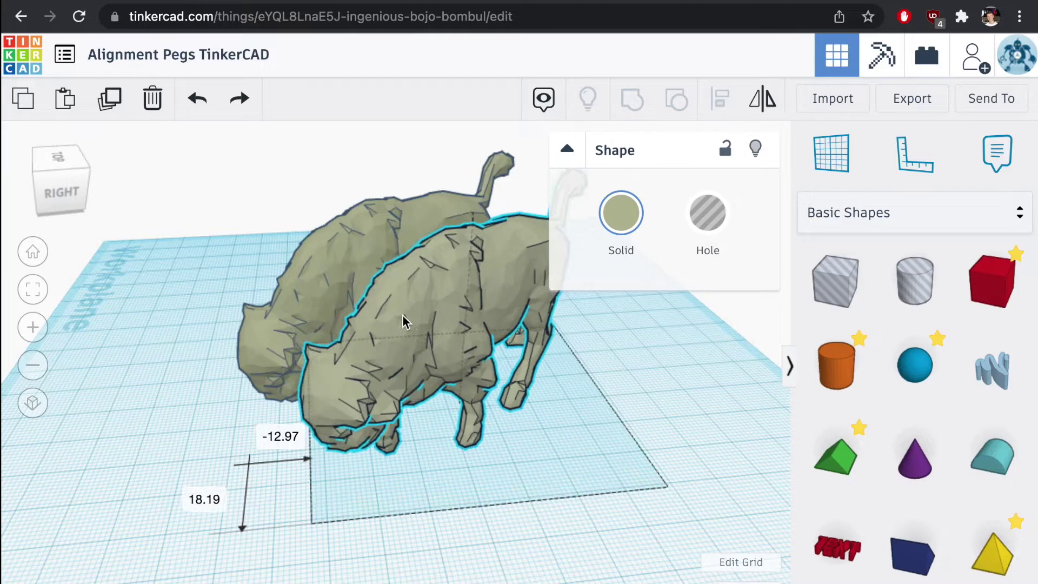
# Step: Set both movement offsets of the bull copy to 0 to place it exactly over the original
pyautogui.press('Tab')
pyautogui.press('Tab')
pyautogui.write('0')
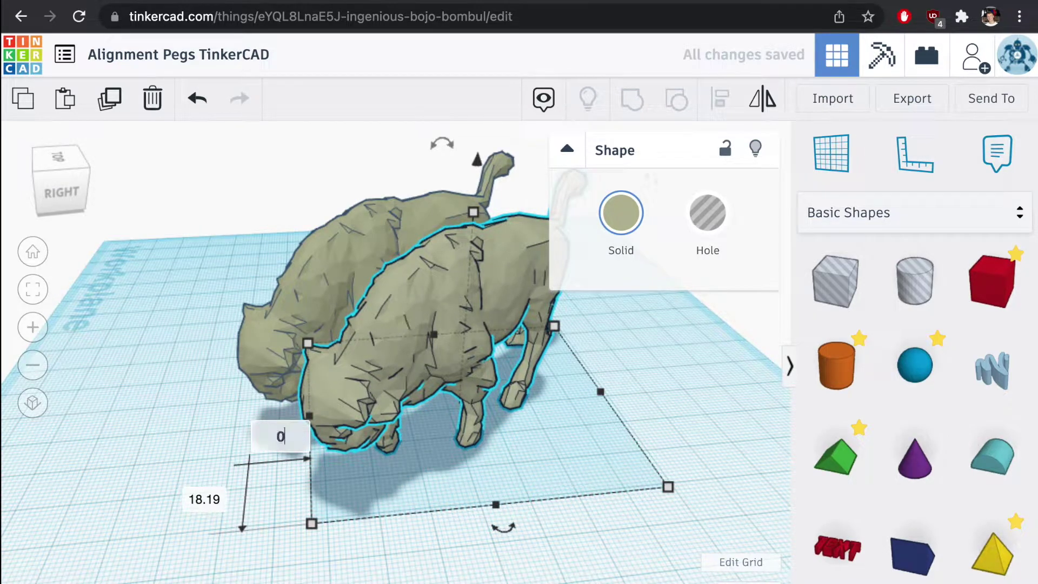
pyautogui.press('Tab')
pyautogui.write('0')
pyautogui.press('Tab')
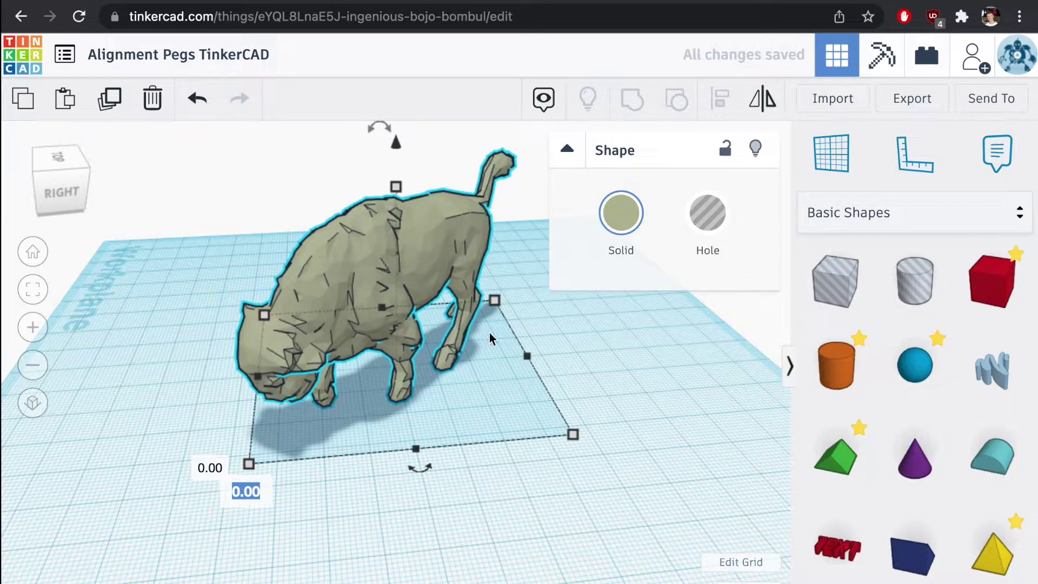
pyautogui.press('Return')
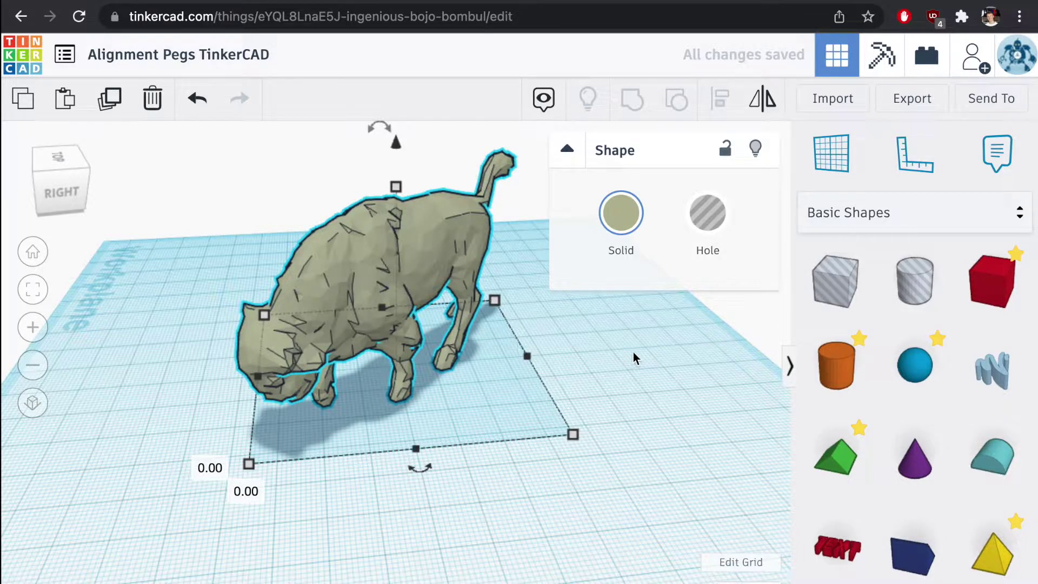
# Step: Switch the selected bull copy to a hole and back to a solid
pyautogui.scroll(5, 632, 355)
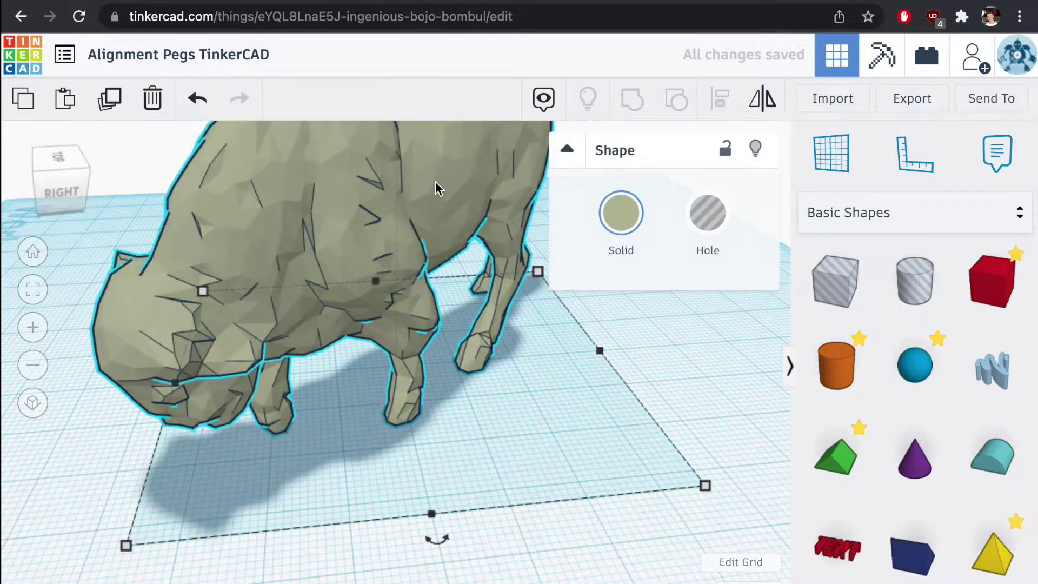
pyautogui.click(724, 213)
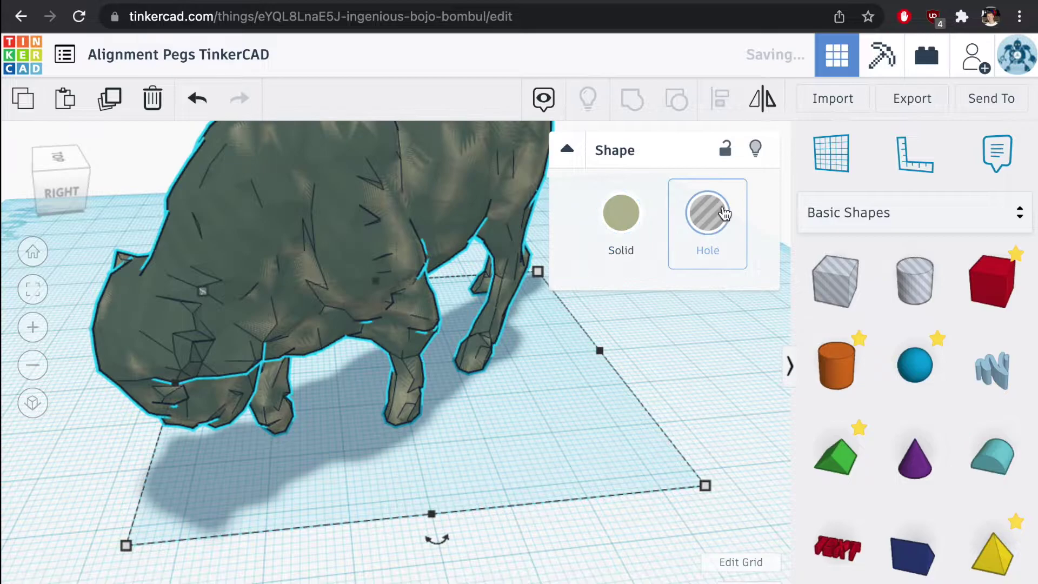
pyautogui.click(630, 366)
pyautogui.click(336, 155)
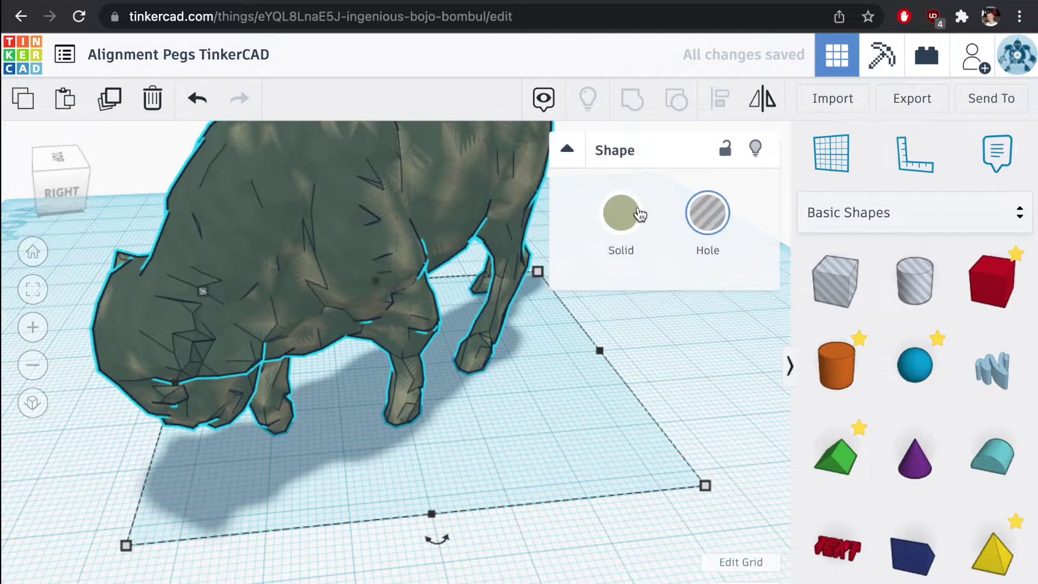
pyautogui.click(622, 213)
pyautogui.click(479, 404)
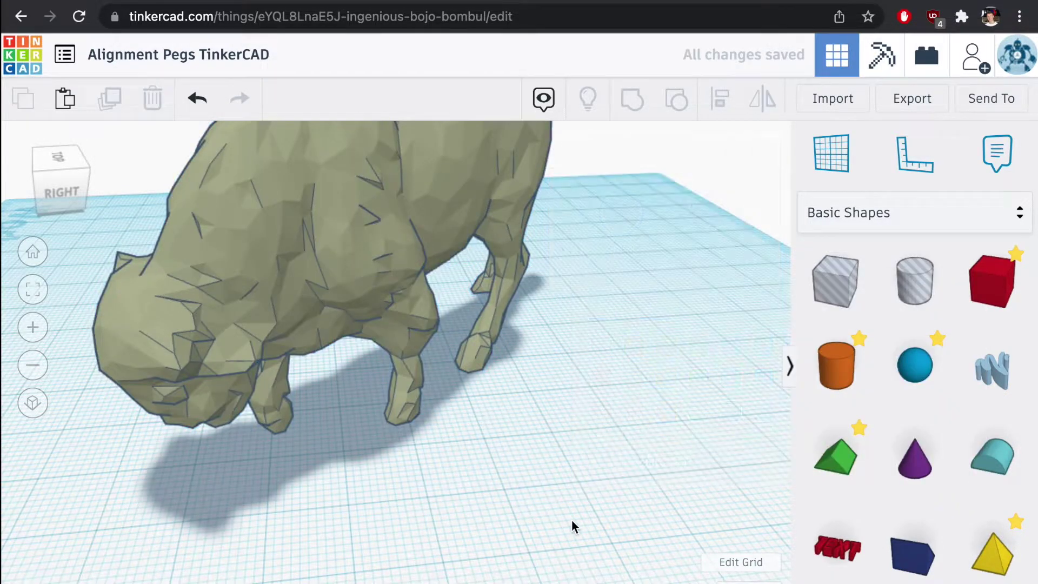
# Step: Select both overlapping bulls and rotate them together about -44° on the workplane
pyautogui.scroll(-6, 572, 520)
pyautogui.moveTo(572, 521); pyautogui.dragTo(430, 505, button='right')
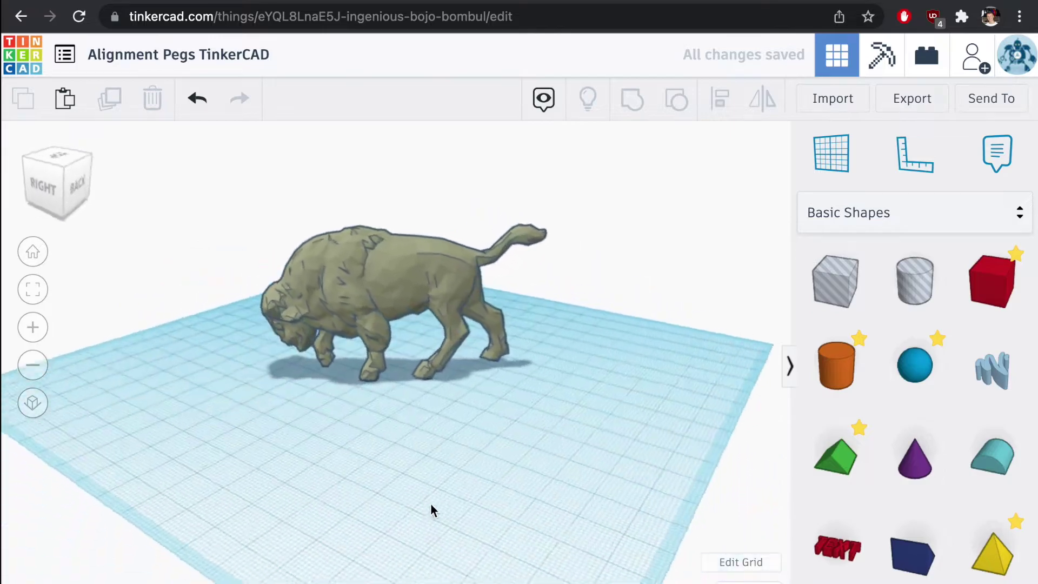
pyautogui.click(400, 241)
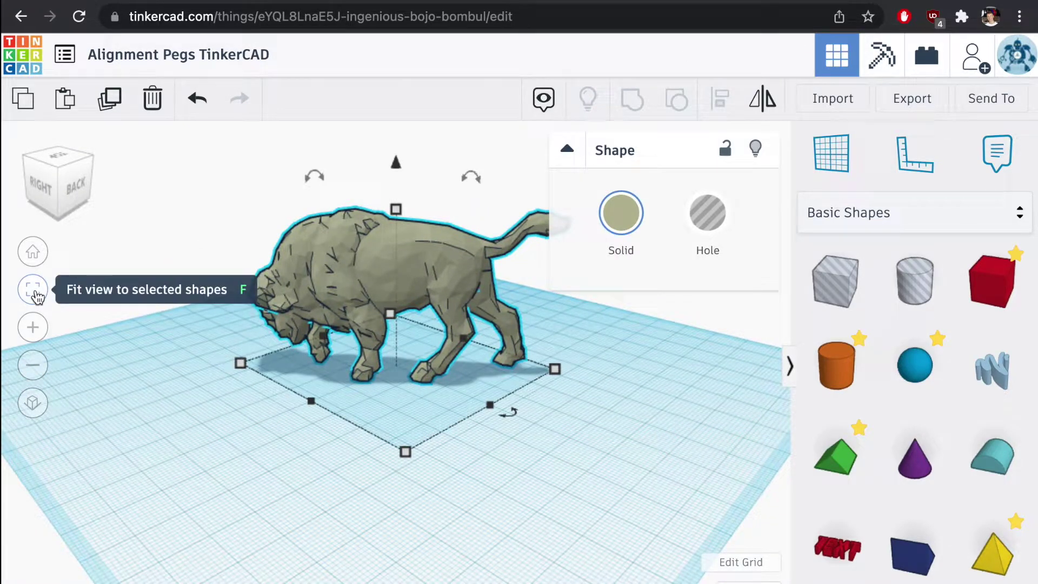
pyautogui.click(35, 295)
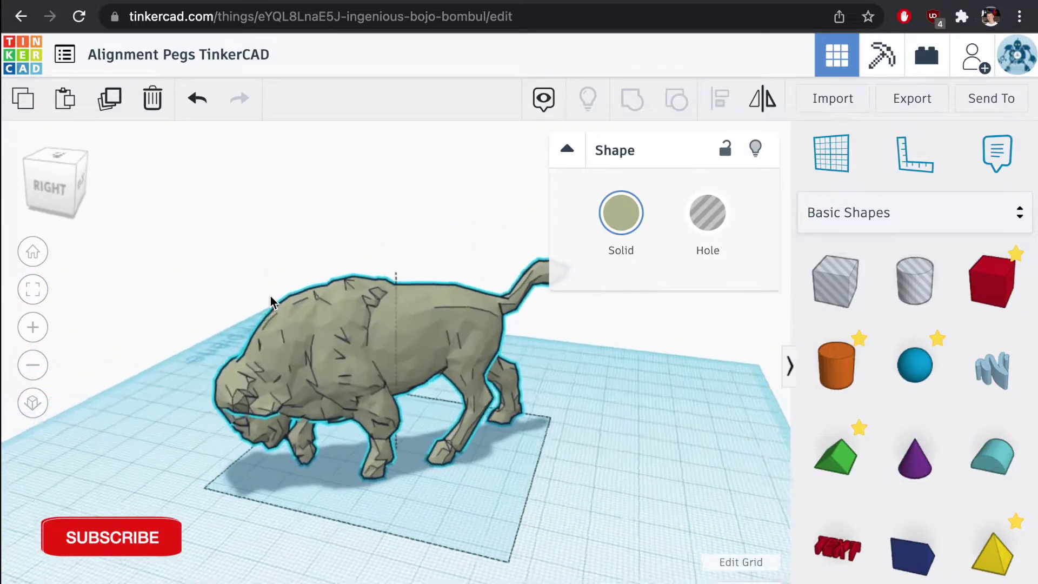
pyautogui.moveTo(272, 301); pyautogui.dragTo(226, 336, button='right')
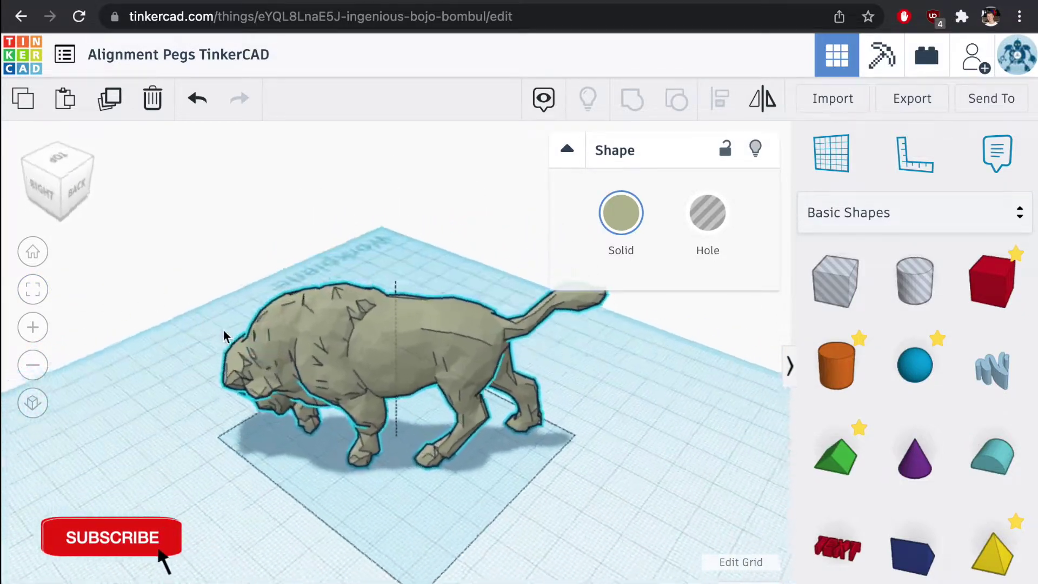
pyautogui.click(670, 324)
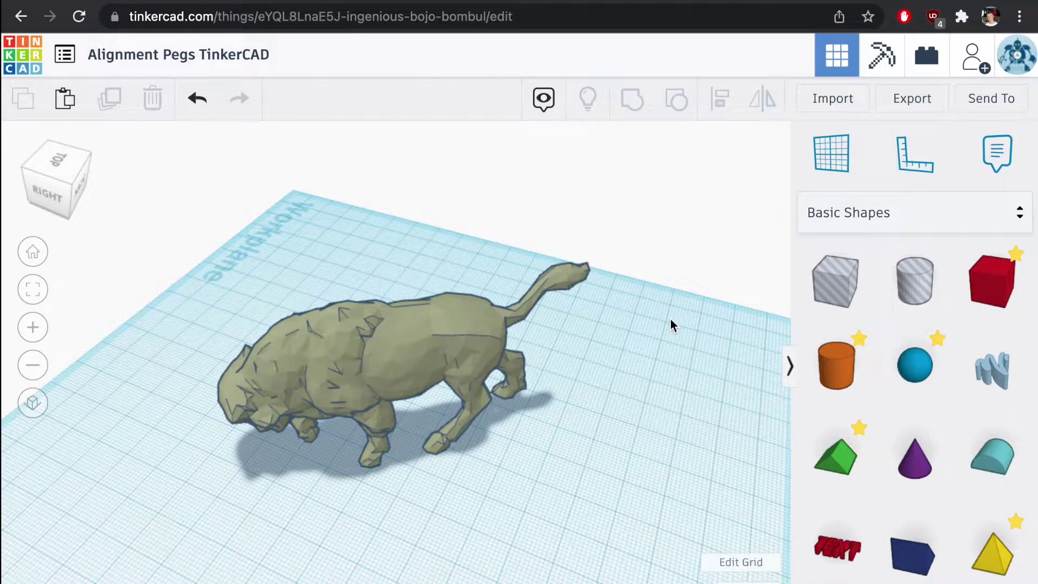
pyautogui.moveTo(632, 411); pyautogui.dragTo(226, 243, button='right')
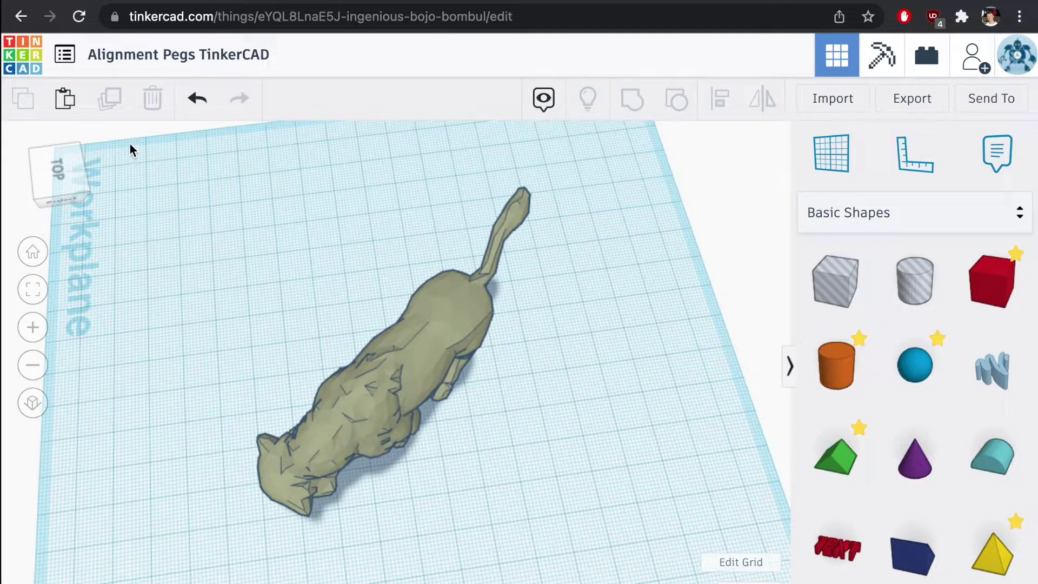
pyautogui.moveTo(164, 177); pyautogui.dragTo(736, 577)
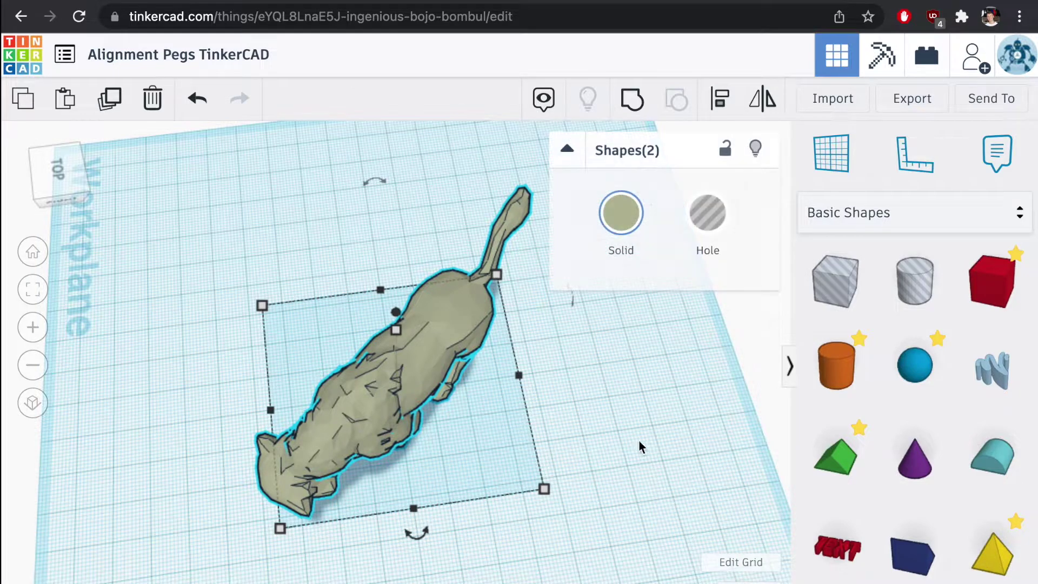
pyautogui.scroll(-3, 630, 408)
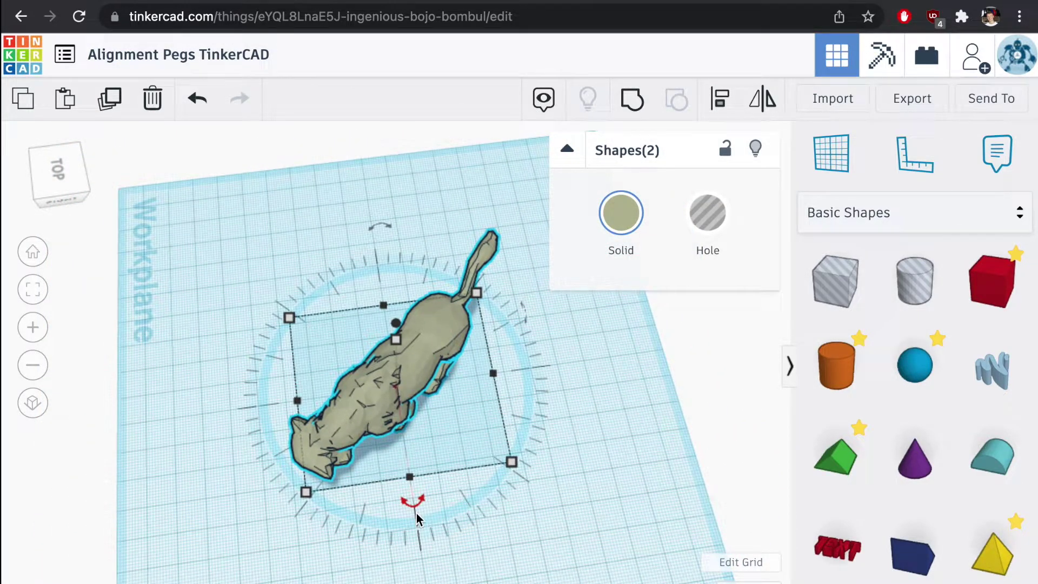
pyautogui.moveTo(417, 506); pyautogui.dragTo(288, 537)
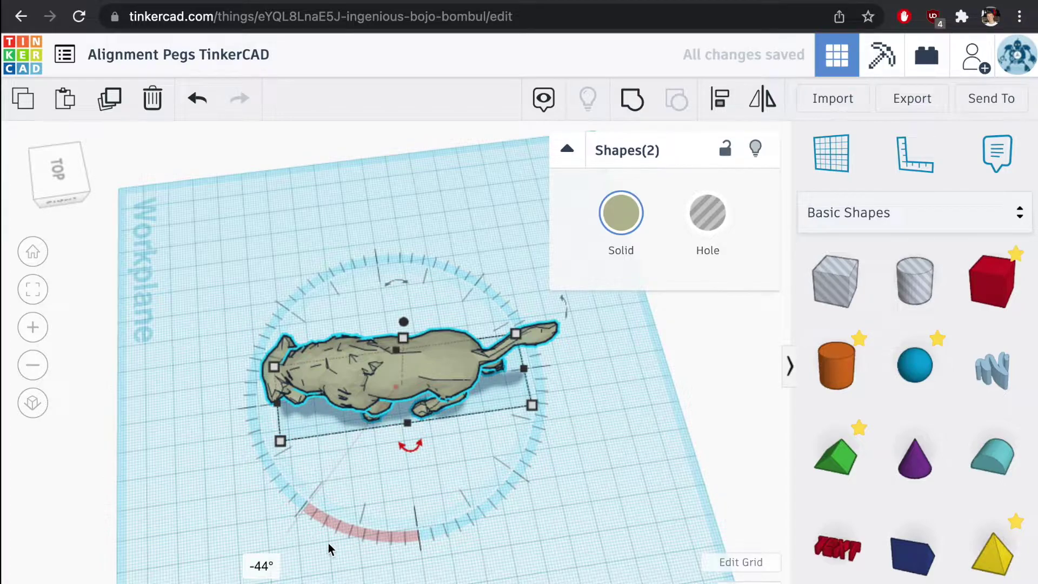
# Step: Tilt both selected bulls about 18° as seen from the side, raising their front legs
pyautogui.scroll(-3, 407, 449)
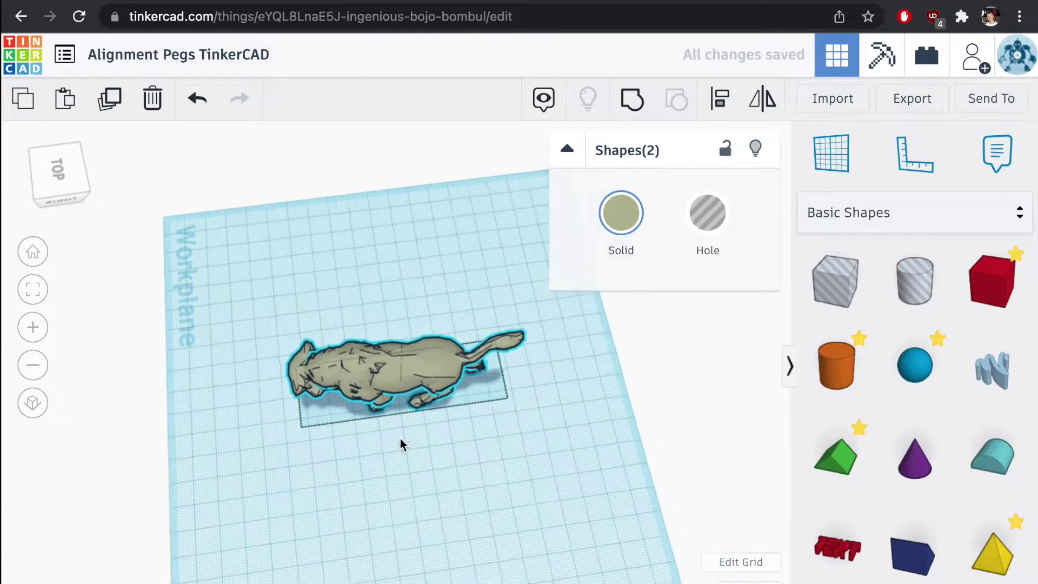
pyautogui.moveTo(400, 439); pyautogui.dragTo(381, 349, button='right')
pyautogui.moveTo(409, 281); pyautogui.dragTo(455, 214)
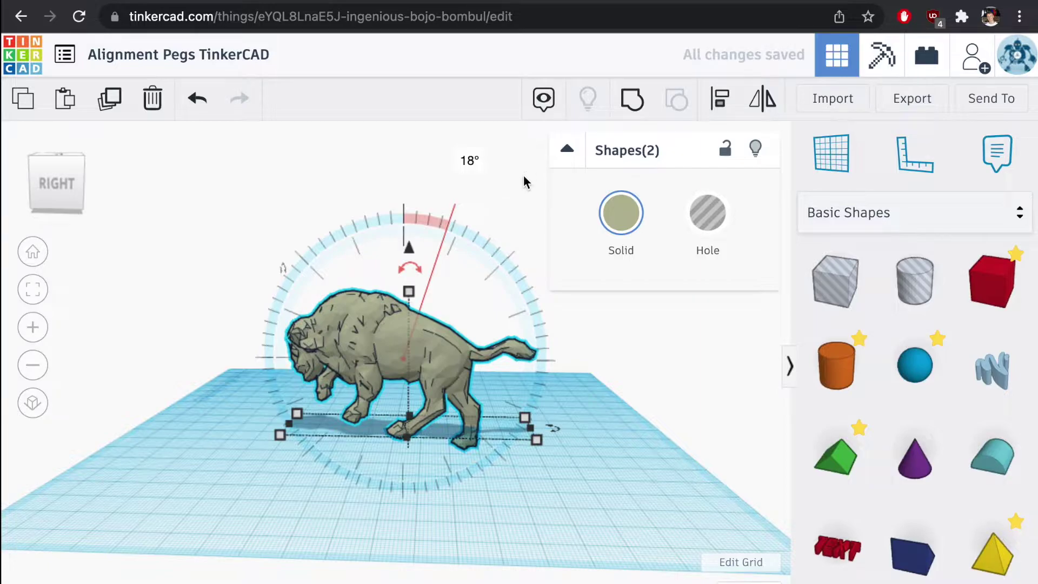
pyautogui.moveTo(523, 174); pyautogui.dragTo(538, 266, button='right')
# Step: Place a box hole beside the bulls and enlarge its base to about 84 by 102 mm
pyautogui.moveTo(836, 281); pyautogui.dragTo(426, 489)
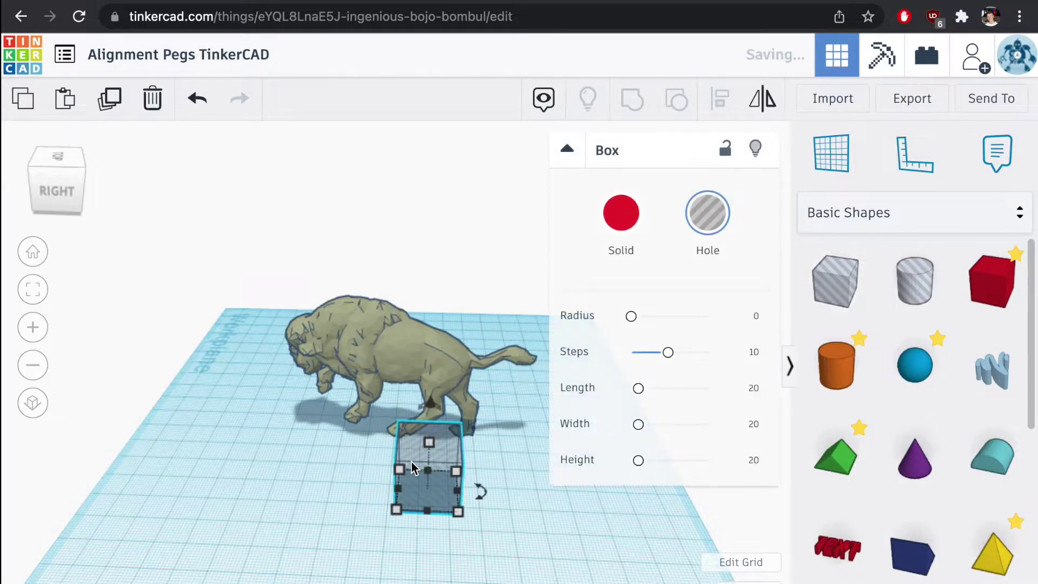
pyautogui.moveTo(402, 466); pyautogui.dragTo(404, 488, button='right')
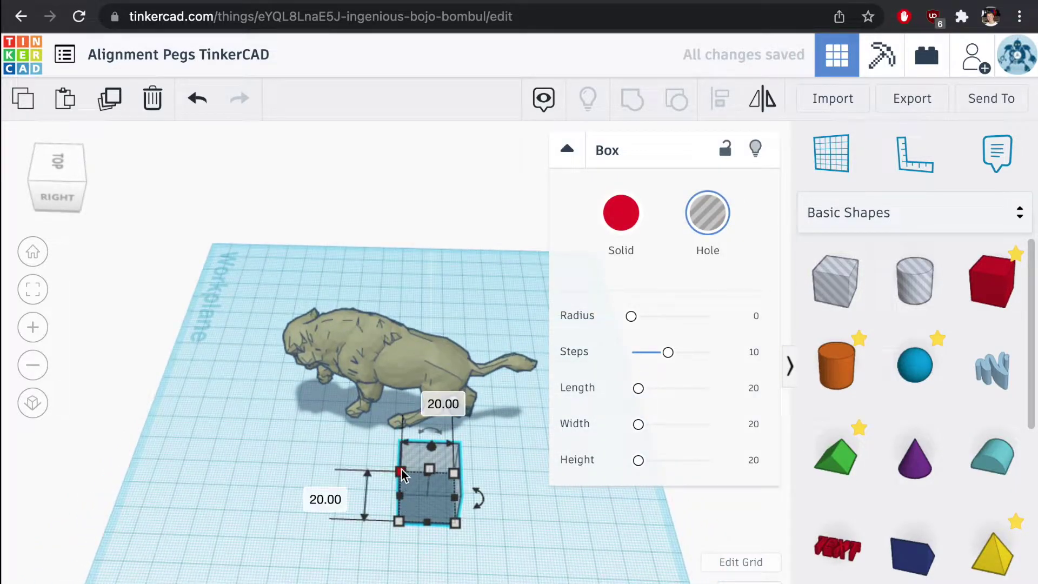
pyautogui.click(619, 216)
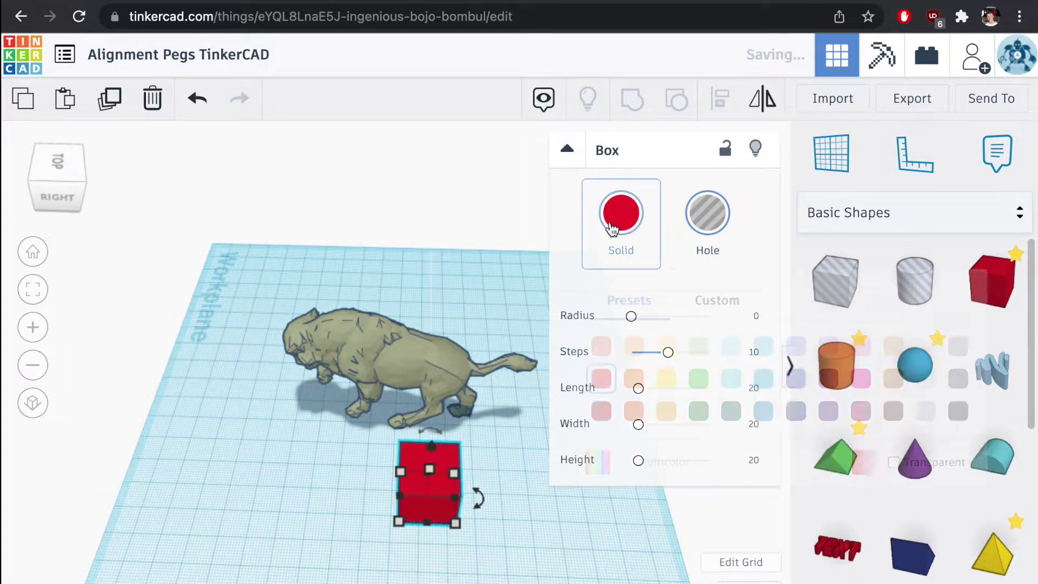
pyautogui.click(698, 208)
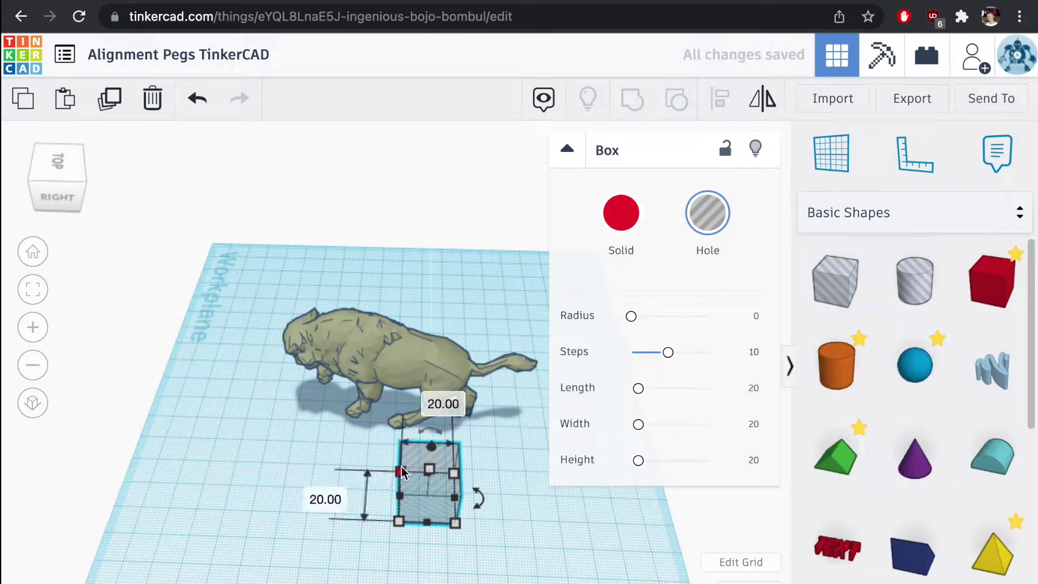
pyautogui.moveTo(400, 471); pyautogui.dragTo(270, 311)
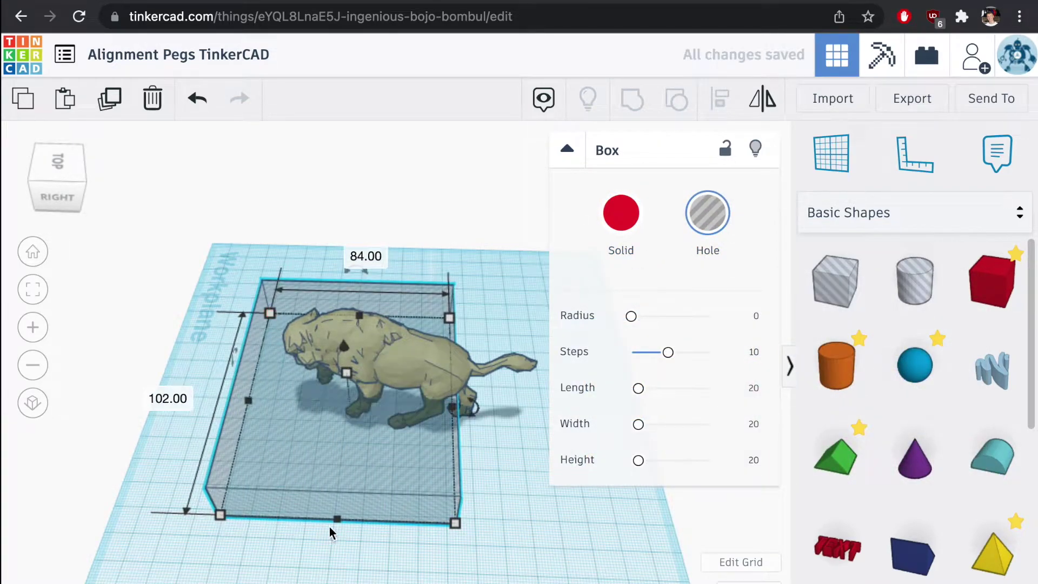
# Step: Fit the box hole around the bulls' bodies and raise its top above their backs
pyautogui.moveTo(327, 514); pyautogui.dragTo(338, 500)
pyautogui.moveTo(339, 460); pyautogui.dragTo(360, 451)
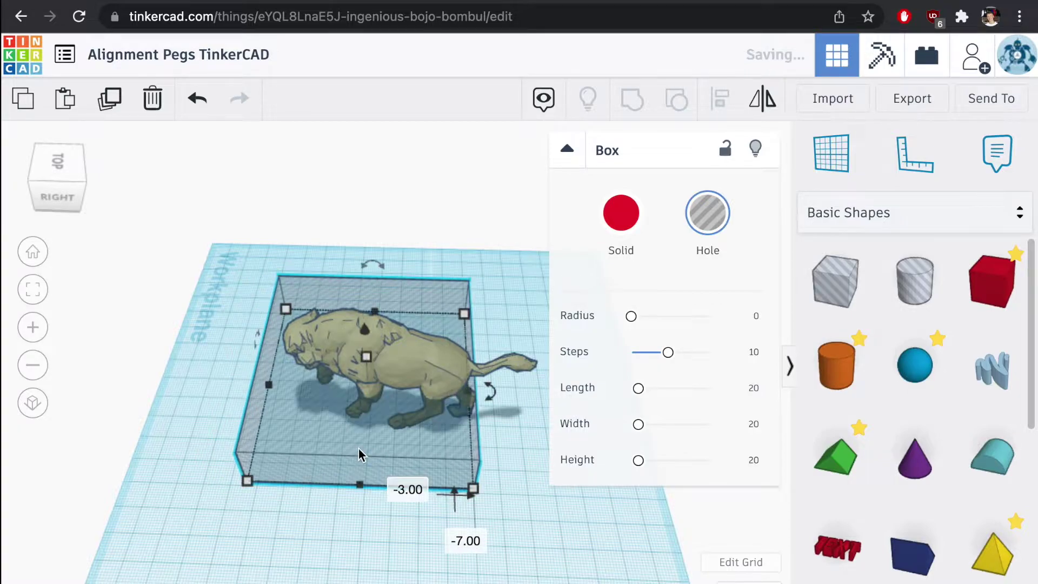
pyautogui.moveTo(360, 450); pyautogui.dragTo(366, 384, button='right')
pyautogui.moveTo(371, 369); pyautogui.dragTo(361, 269)
pyautogui.moveTo(367, 226); pyautogui.dragTo(283, 254, button='right')
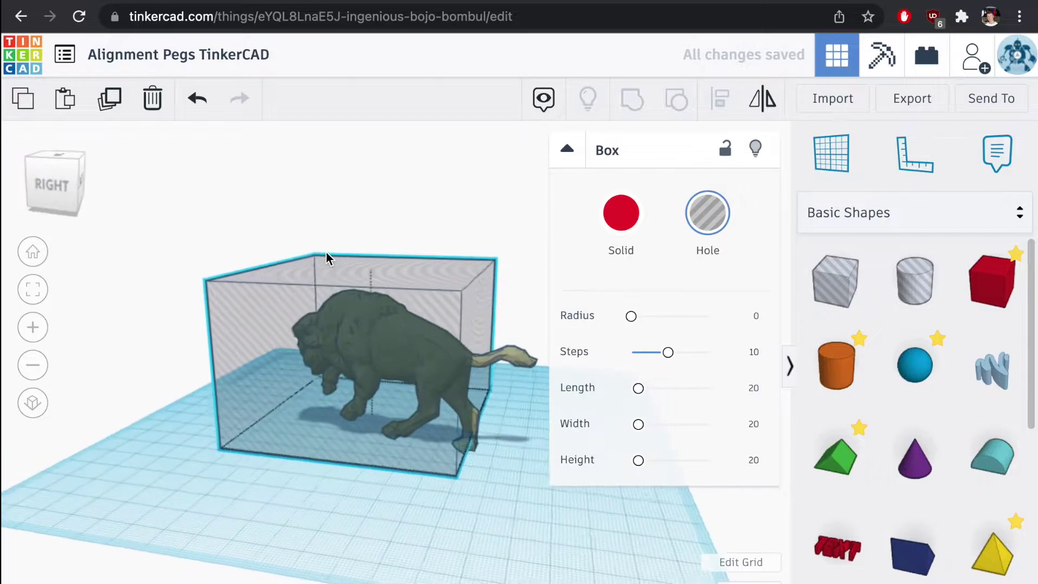
# Step: Duplicate the box hole and place the copy over the tails, directly behind the first box
pyautogui.scroll(5, 400, 419)
pyautogui.moveTo(400, 420); pyautogui.dragTo(355, 405, button='right')
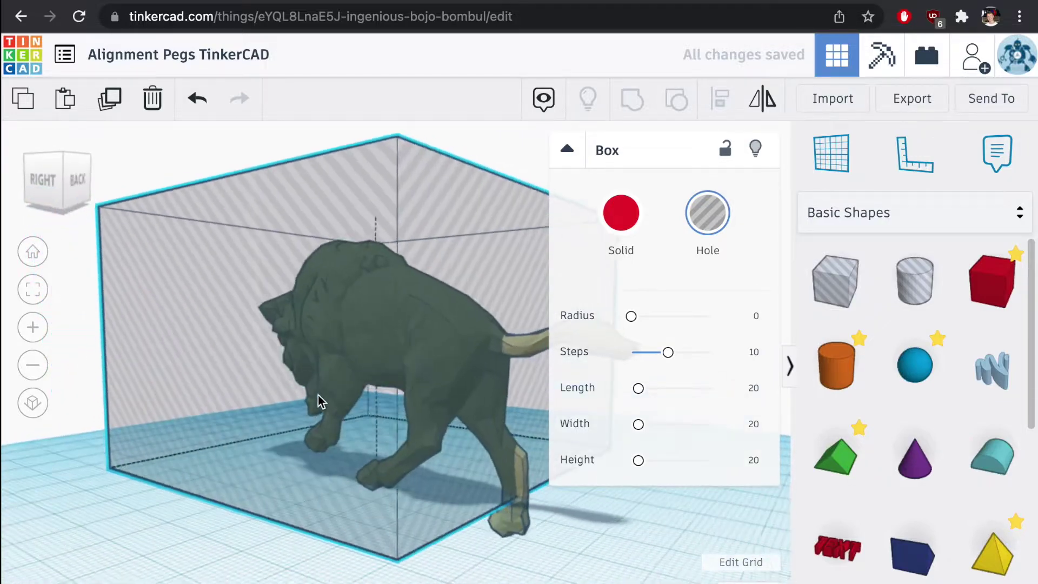
pyautogui.moveTo(319, 401); pyautogui.dragTo(454, 489, button='right')
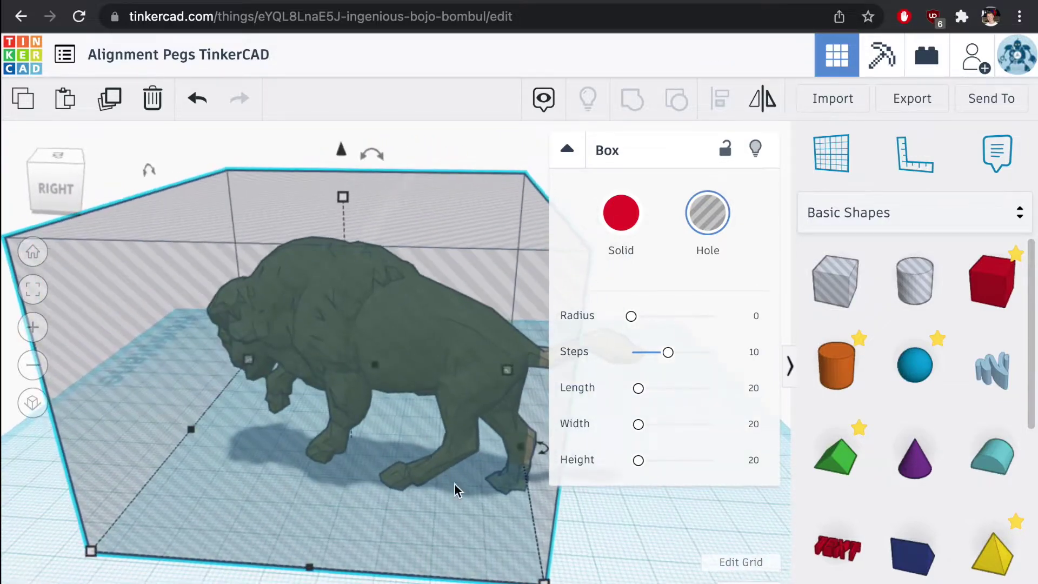
pyautogui.scroll(-3, 459, 489)
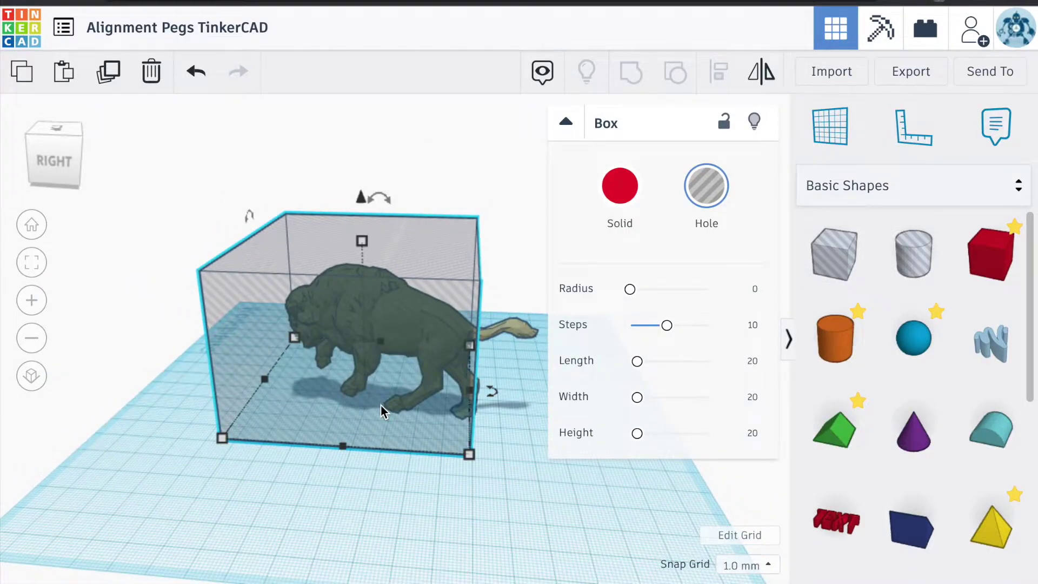
pyautogui.hotkey('ctrl', 'd')
pyautogui.moveTo(512, 409); pyautogui.dragTo(663, 417)
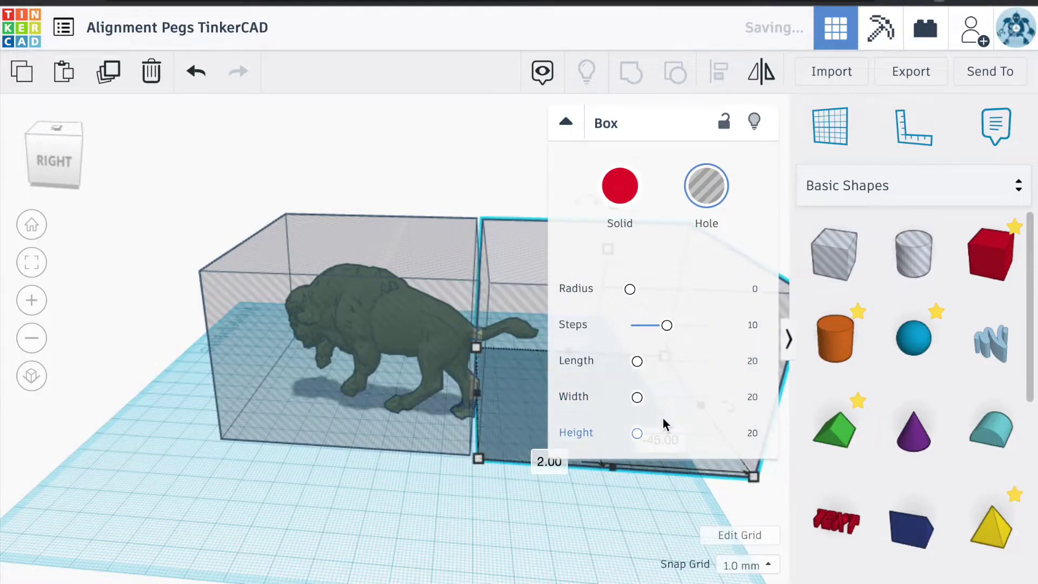
pyautogui.moveTo(468, 540); pyautogui.dragTo(378, 578, button='right')
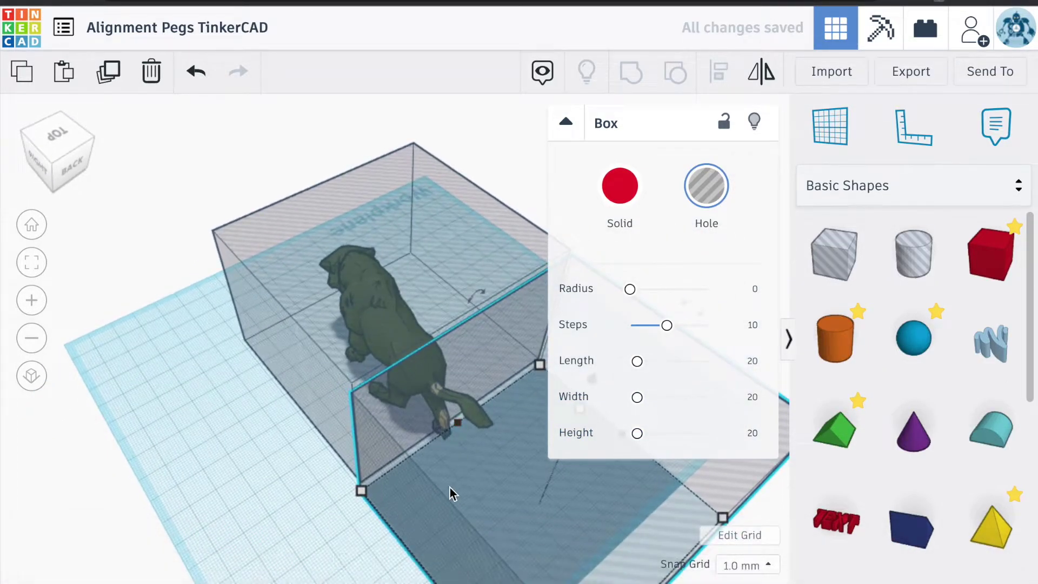
pyautogui.moveTo(450, 488)
pyautogui.mouseDown()
pyautogui.moveTo(453, 478)
pyautogui.moveTo(433, 485)
pyautogui.mouseUp()
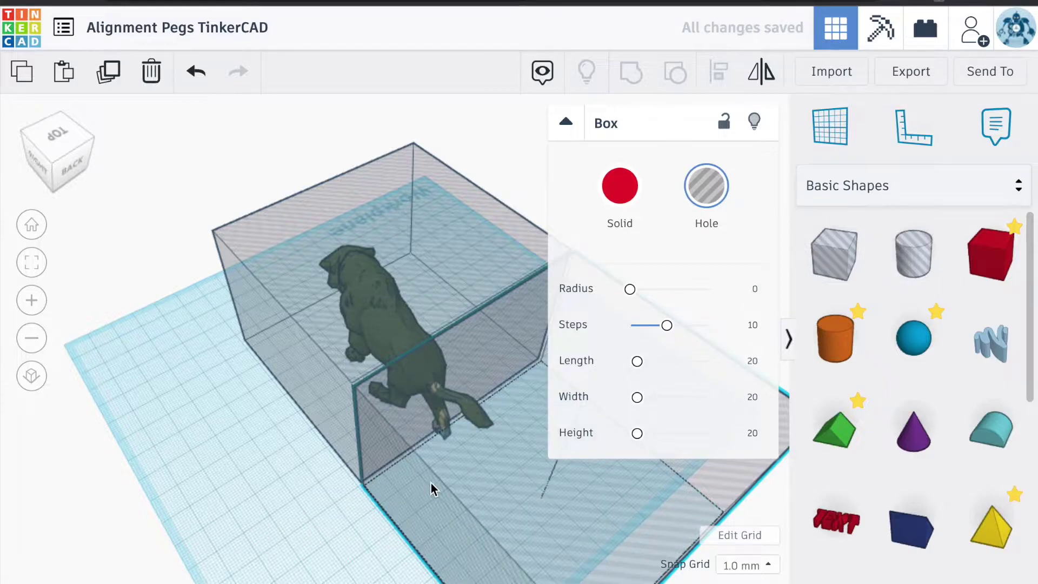
# Step: Examine from several sides where the two box holes meet at the bulls' hind leg and tail
pyautogui.click(429, 481)
pyautogui.moveTo(304, 481); pyautogui.dragTo(430, 398, button='right')
pyautogui.click(436, 431)
pyautogui.moveTo(496, 397); pyautogui.dragTo(453, 368, button='right')
pyautogui.scroll(3, 475, 294)
pyautogui.scroll(2, 475, 294)
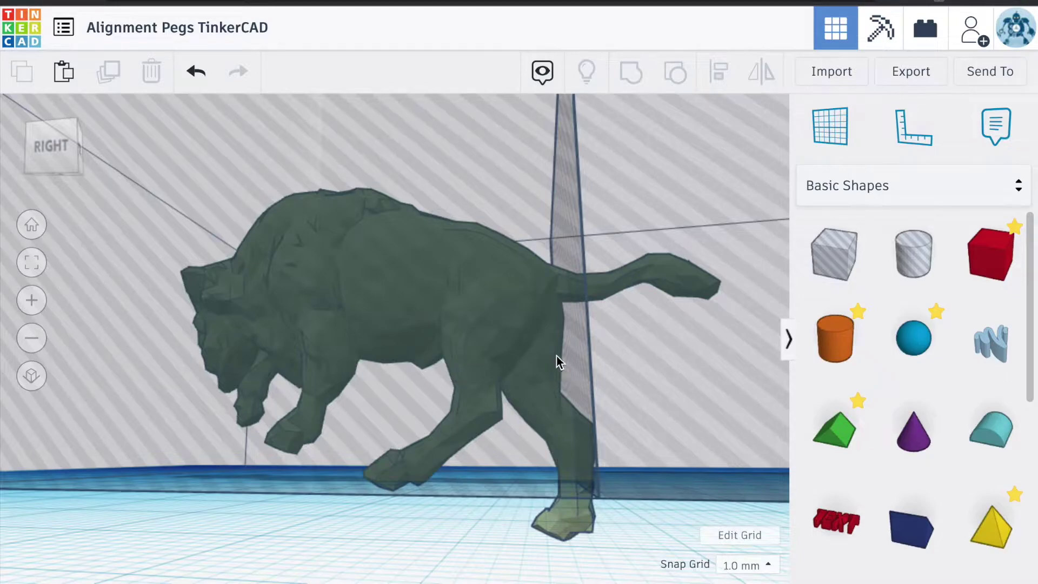
pyautogui.click(546, 366)
pyautogui.moveTo(447, 358); pyautogui.dragTo(391, 427, button='right')
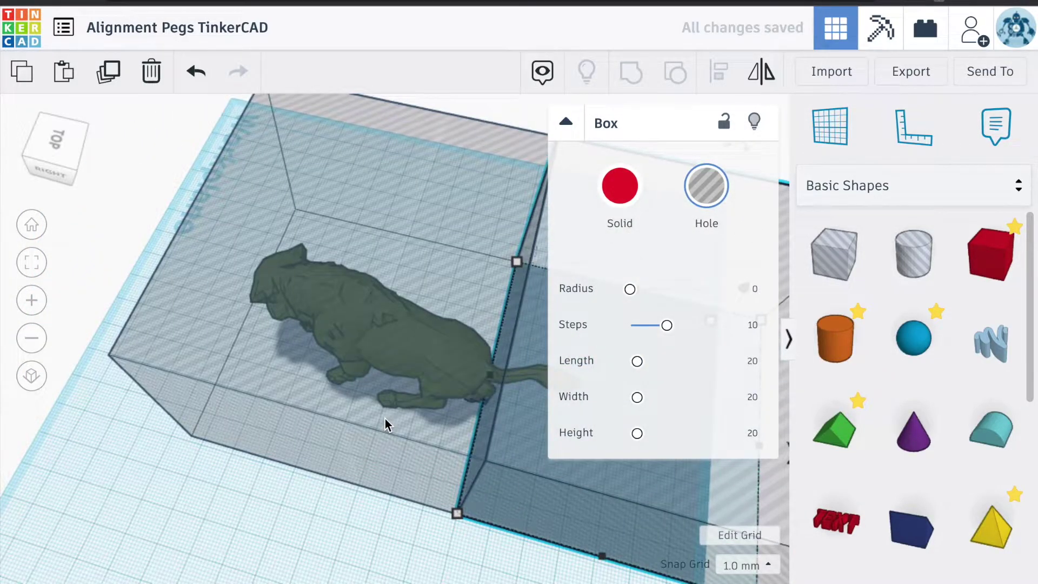
# Step: Set the snap grid to 5.0 mm and shift the first box hole sideways along the workplane, clear of the bulls
pyautogui.moveTo(404, 342); pyautogui.dragTo(413, 489, button='right')
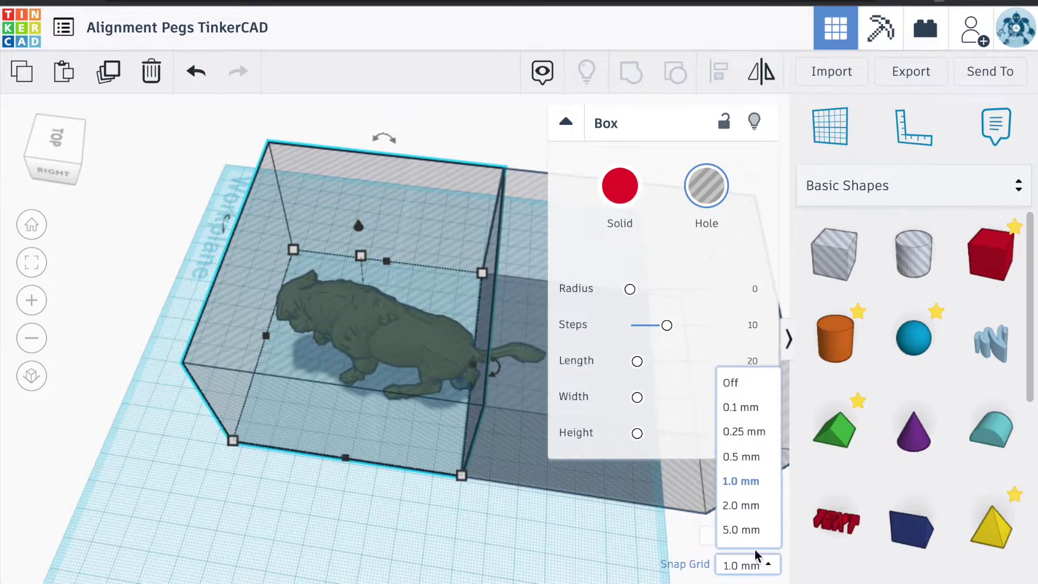
pyautogui.hotkey('ctrl', 'Up')
pyautogui.hotkey('ctrl', 'Up')
pyautogui.hotkey('ctrl', 'Up')
pyautogui.hotkey('ctrl', 'Up')
pyautogui.hotkey('ctrl', 'Up')
pyautogui.hotkey('ctrl', 'Up')
pyautogui.hotkey('ctrl', 'Up')
pyautogui.hotkey('ctrl', 'Up')
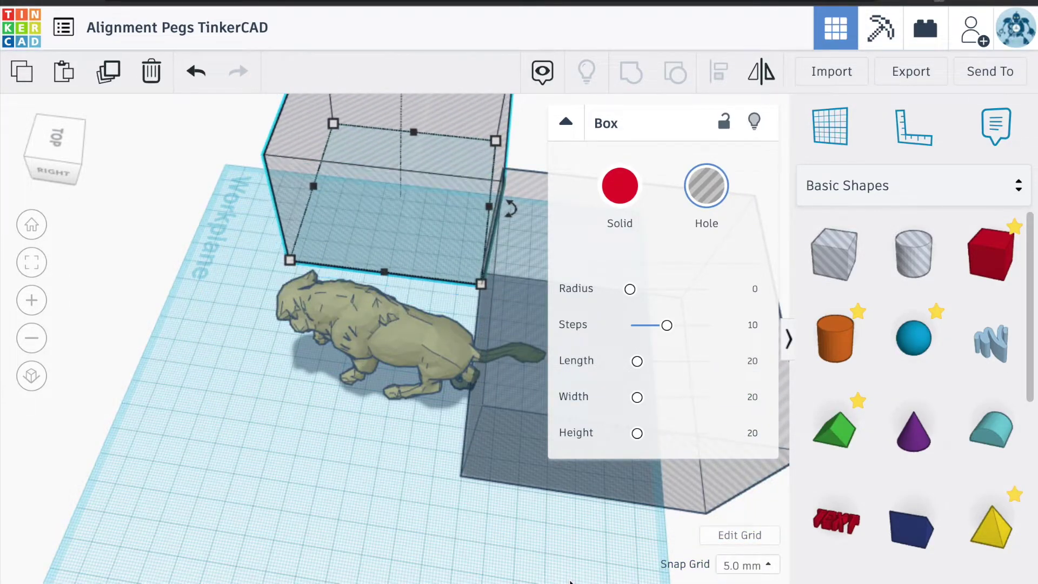
pyautogui.hotkey('ctrl', 'Up')
pyautogui.moveTo(396, 460); pyautogui.dragTo(495, 394, button='right')
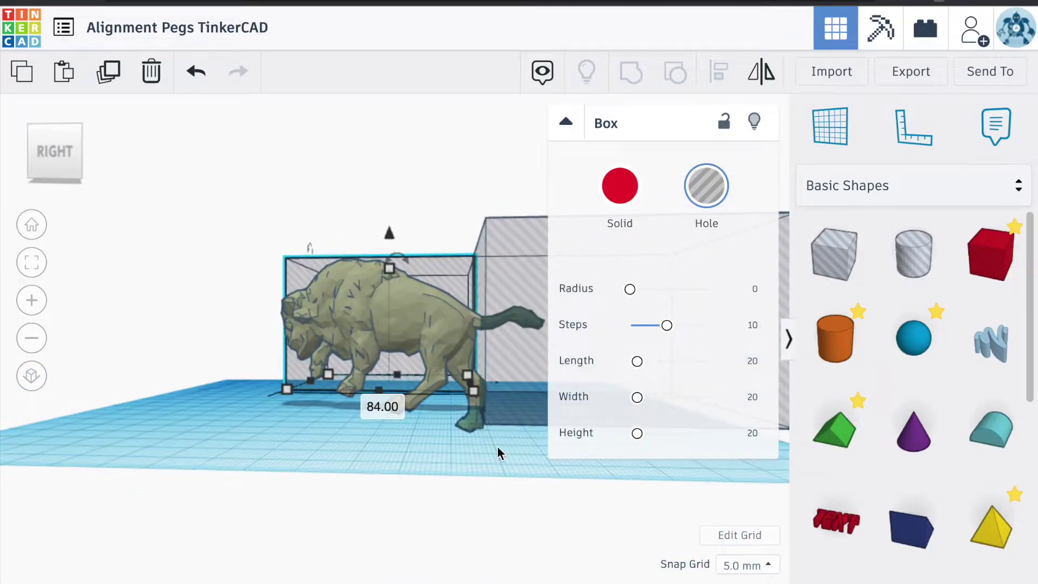
# Step: Raise the rear box hole above the workplane so it covers the tails but clears the hind feet
pyautogui.moveTo(497, 446); pyautogui.dragTo(508, 369, button='right')
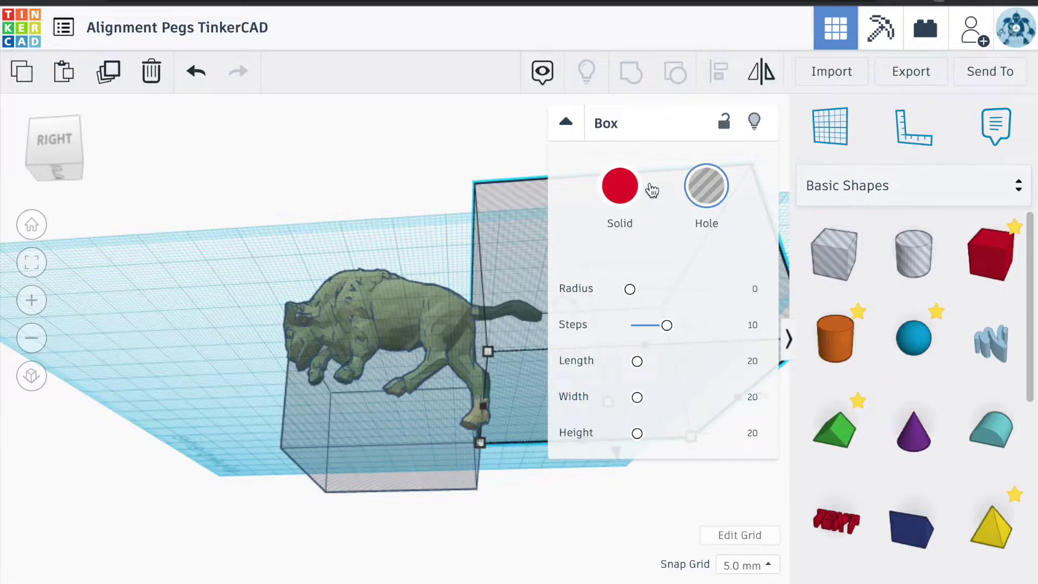
pyautogui.click(566, 121)
pyautogui.moveTo(609, 396); pyautogui.dragTo(596, 335)
pyautogui.moveTo(595, 332); pyautogui.dragTo(613, 408, button='right')
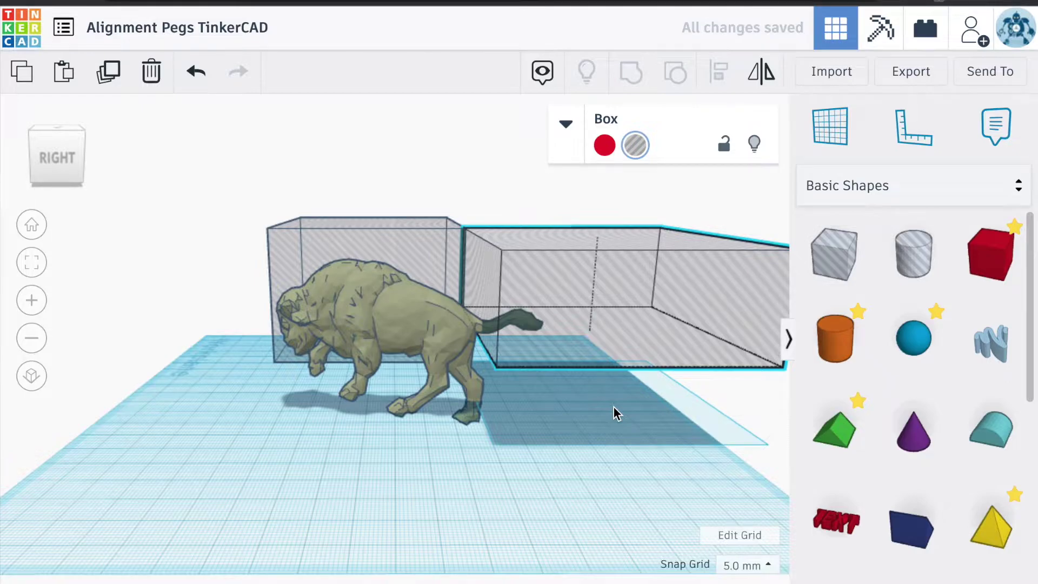
# Step: Group one of the overlapping bulls with the rear box hole to cut off its tail
pyautogui.click(367, 306)
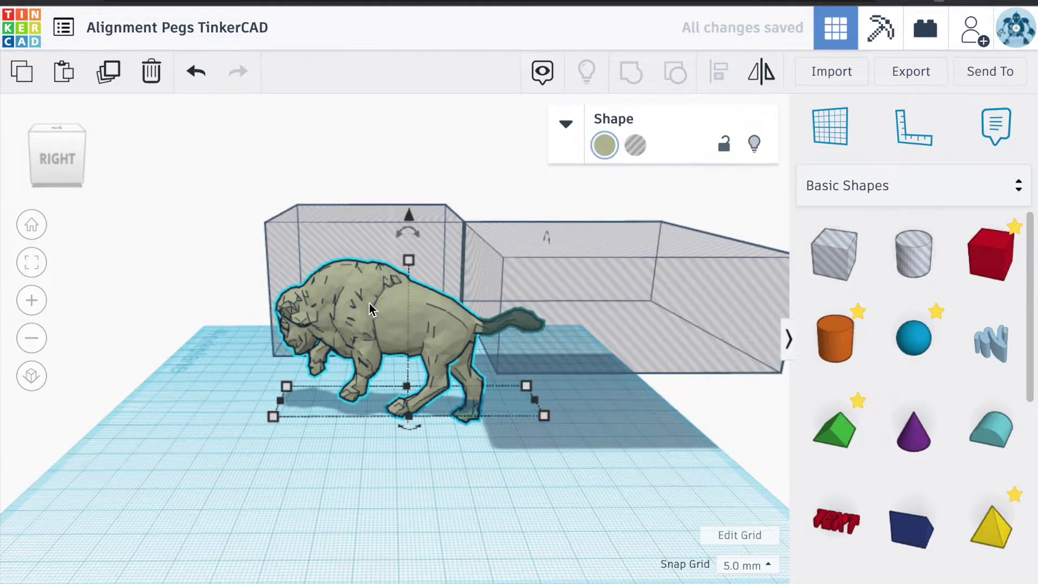
pyautogui.keyDown('shift'); pyautogui.click(674, 296); pyautogui.keyUp('shift')
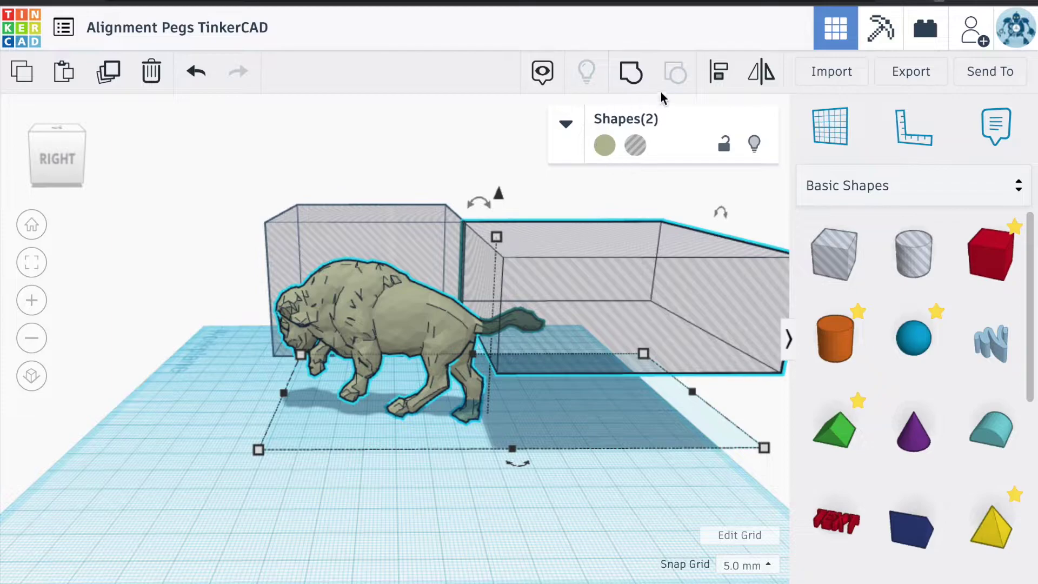
pyautogui.click(635, 73)
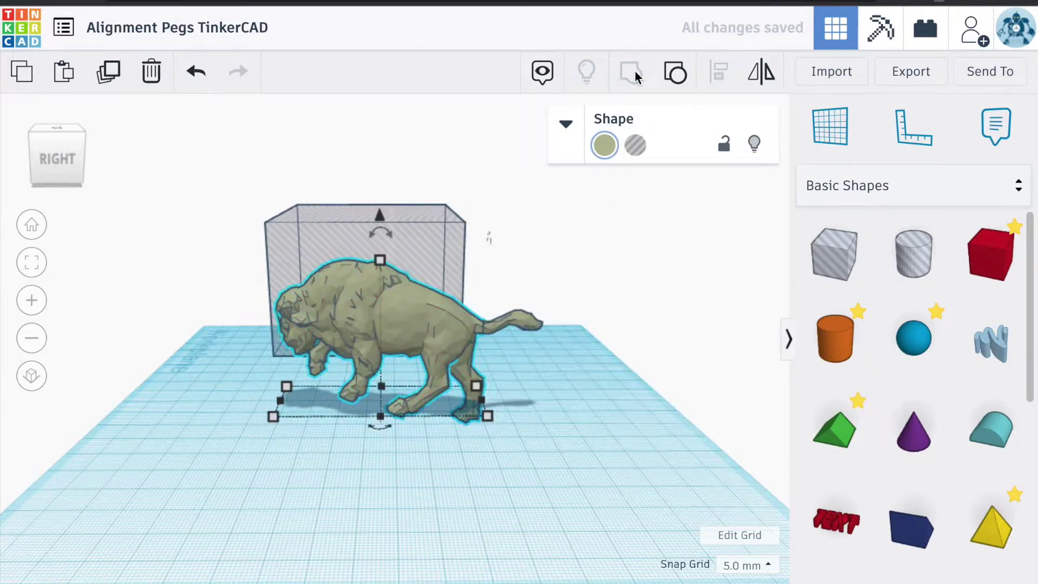
# Step: Move the tailless bull sideways to the edge of the workplane, away from the complete bull
pyautogui.moveTo(537, 277); pyautogui.dragTo(332, 346, button='right')
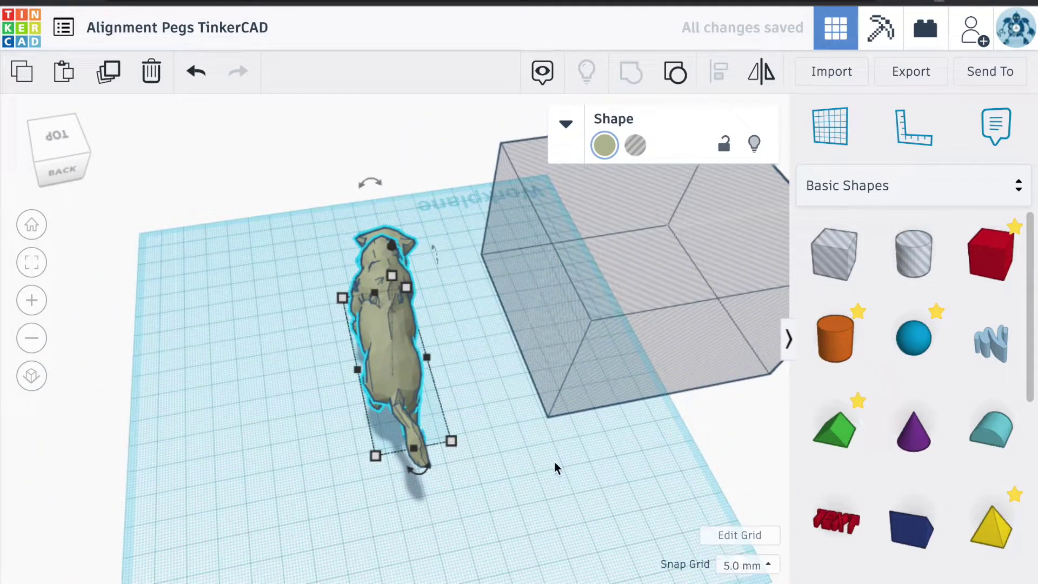
pyautogui.hotkey('ctrl', 'd')
pyautogui.press('Left')
pyautogui.press('Left')
pyautogui.press('Left')
pyautogui.press('Left')
pyautogui.press('Left')
pyautogui.press('Left')
pyautogui.press('Left')
pyautogui.press('Left')
pyautogui.press('Left')
pyautogui.press('Left')
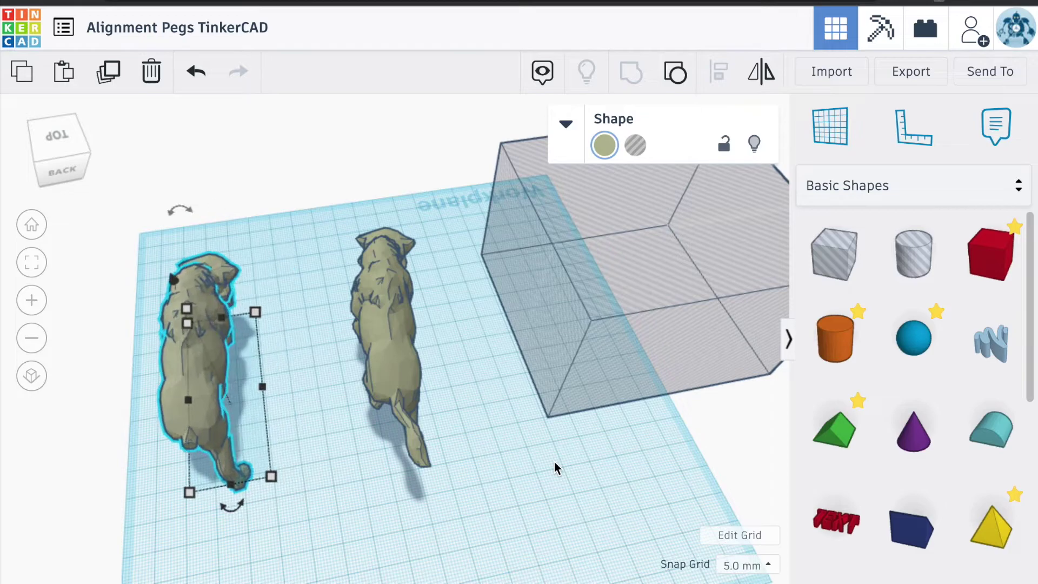
pyautogui.press('Left')
pyautogui.press('Left')
pyautogui.press('Left')
pyautogui.press('Left')
pyautogui.press('Left')
pyautogui.scroll(3, 554, 462)
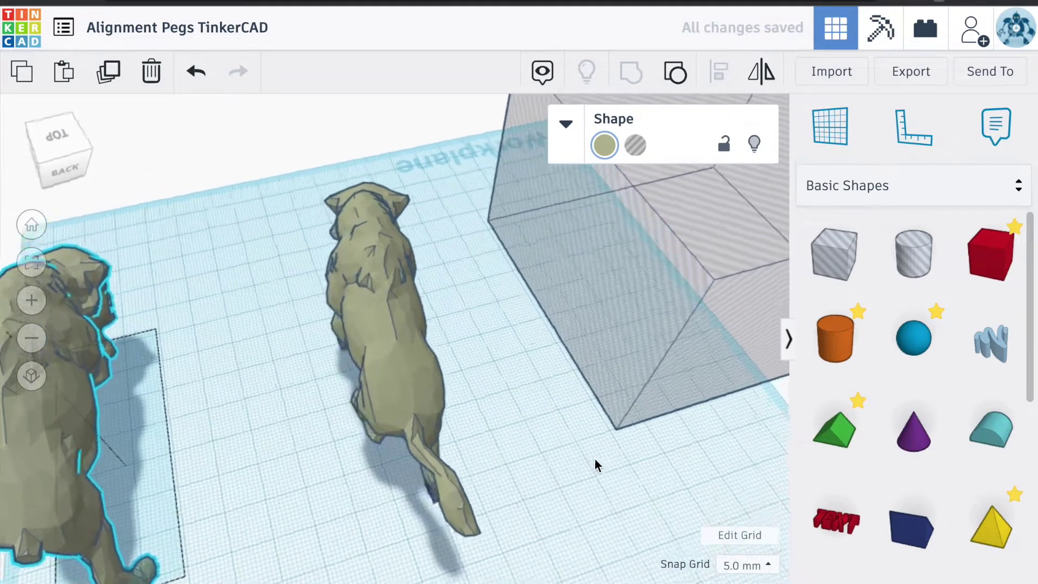
# Step: Move the remaining box hole back over the complete bull so it encloses the body and leaves the tail outside
pyautogui.moveTo(595, 459); pyautogui.dragTo(735, 406, button='right')
pyautogui.scroll(-10, 735, 406)
pyautogui.moveTo(595, 414); pyautogui.dragTo(596, 469, button='right')
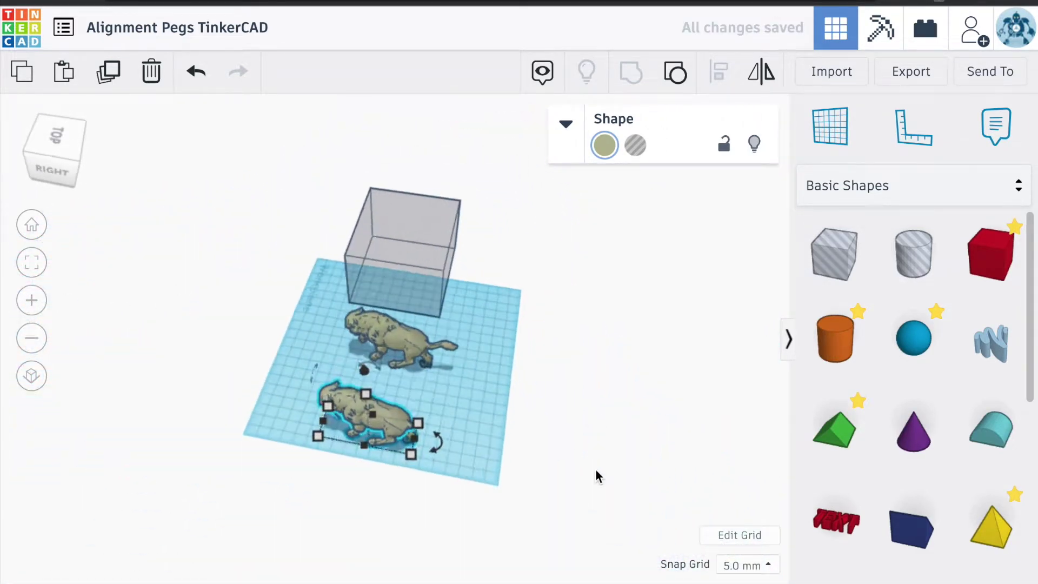
pyautogui.scroll(3, 397, 319)
pyautogui.click(397, 222)
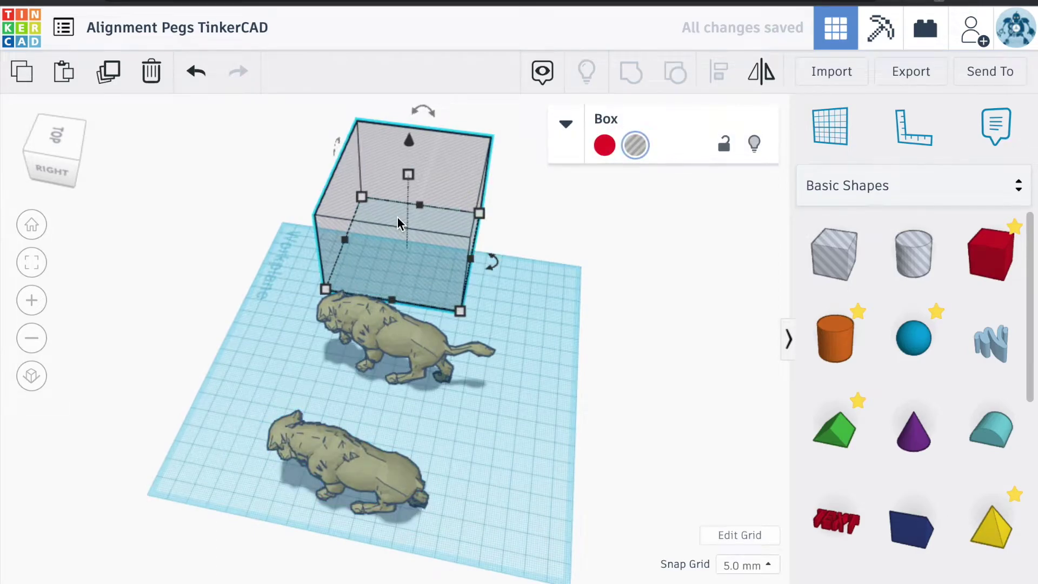
pyautogui.press('Down')
pyautogui.press('Down')
pyautogui.press('Down')
pyautogui.press('Down')
pyautogui.press('Down')
pyautogui.press('Down')
pyautogui.press('Down')
pyautogui.press('Down')
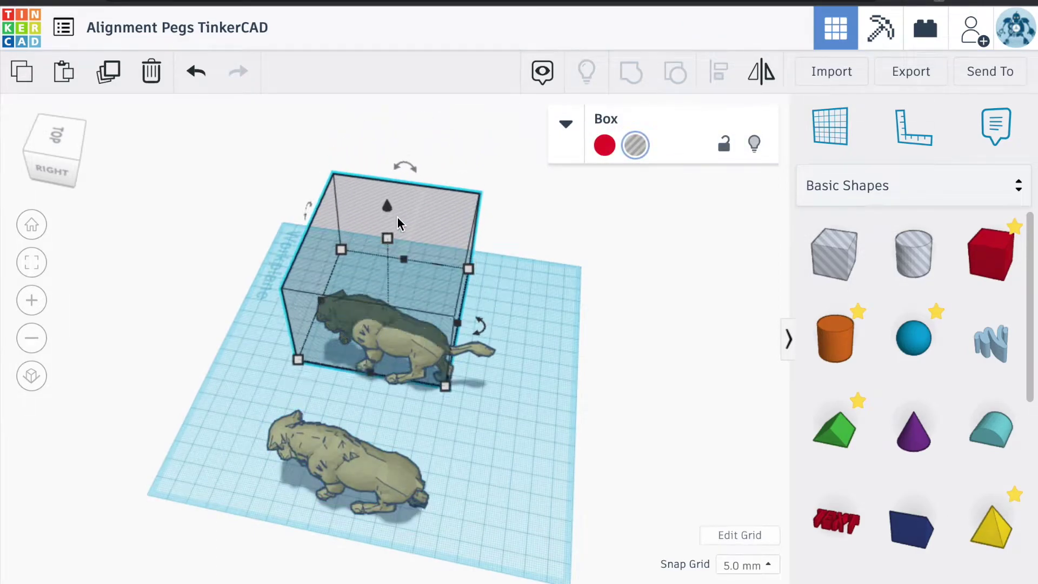
pyautogui.press('Down')
pyautogui.press('Down')
pyautogui.press('Down')
pyautogui.press('Down')
# Step: Place a second box hole around the hind feet, lengthen it to 50 mm and extend it below the hooves to 30 mm high
pyautogui.moveTo(553, 301); pyautogui.dragTo(481, 409, button='right')
pyautogui.scroll(2, 430, 245)
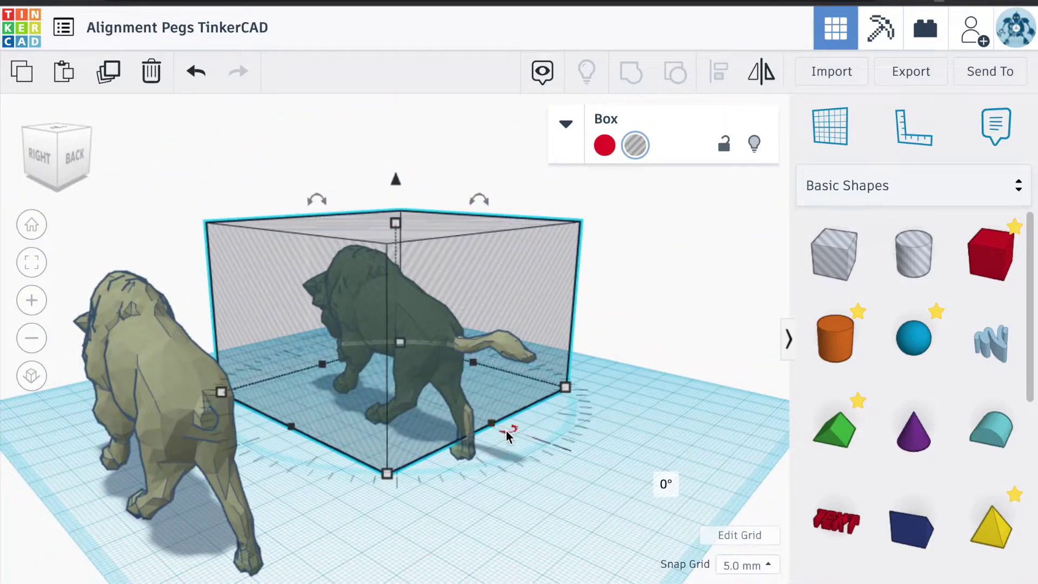
pyautogui.moveTo(857, 263); pyautogui.dragTo(479, 453)
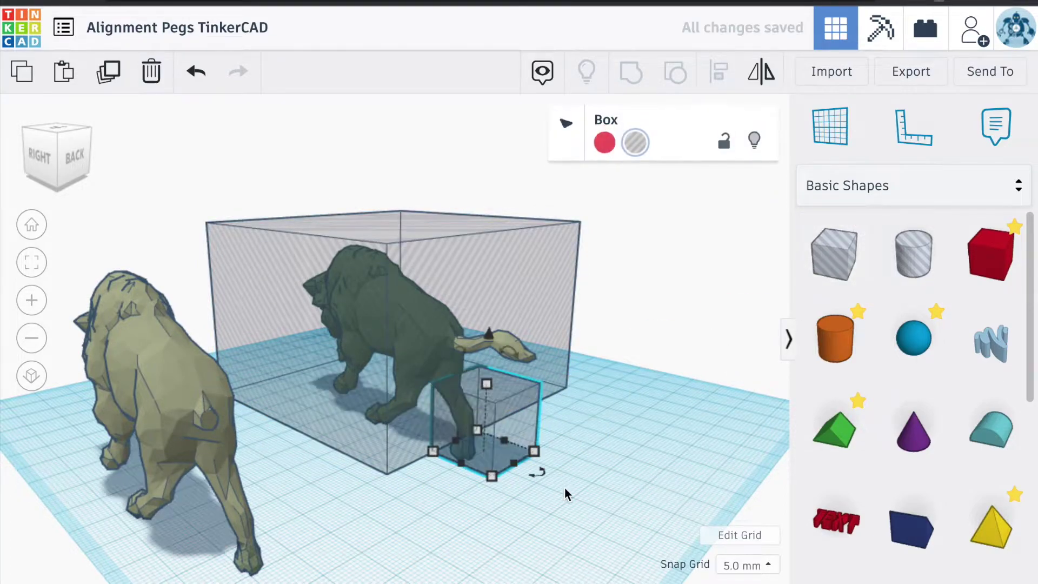
pyautogui.moveTo(564, 488); pyautogui.dragTo(680, 419, button='right')
pyautogui.scroll(3, 680, 418)
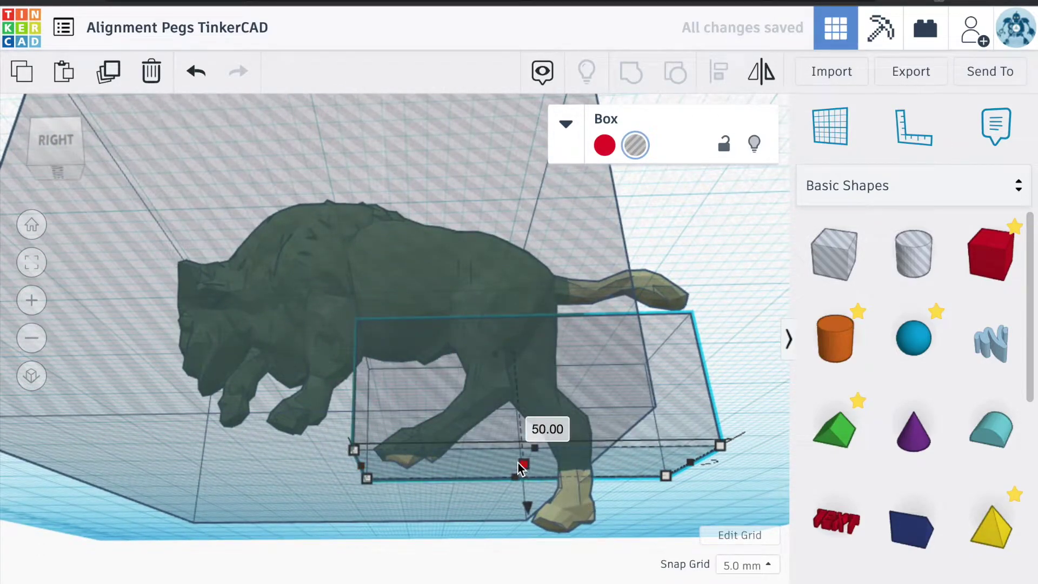
pyautogui.moveTo(520, 464); pyautogui.dragTo(531, 539)
pyautogui.scroll(-5, 531, 538)
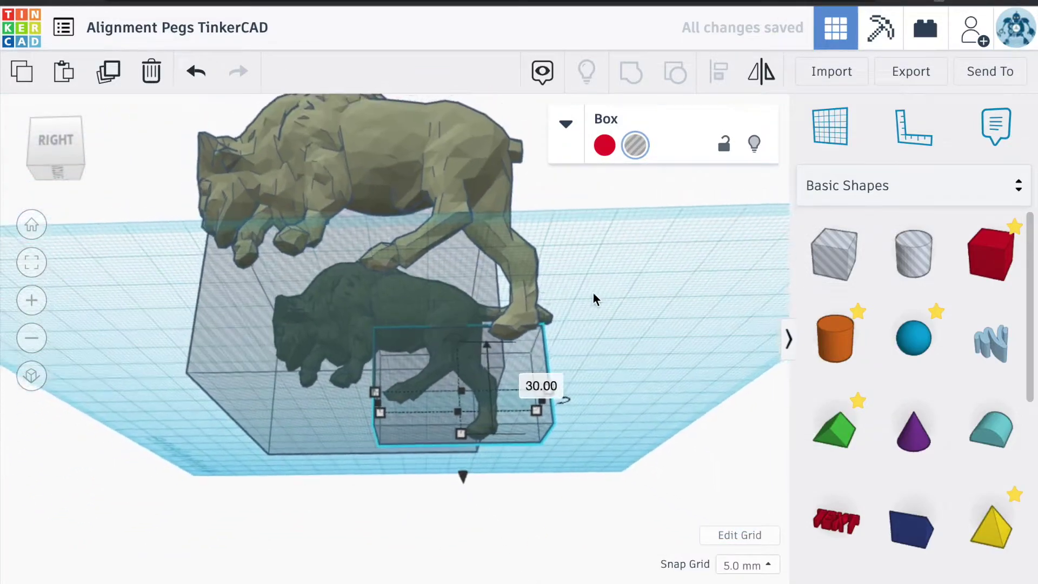
# Step: Try to cut the complete bull down to its tail by grouping it with both box holes
pyautogui.moveTo(594, 299); pyautogui.dragTo(490, 419, button='right')
pyautogui.scroll(4, 491, 419)
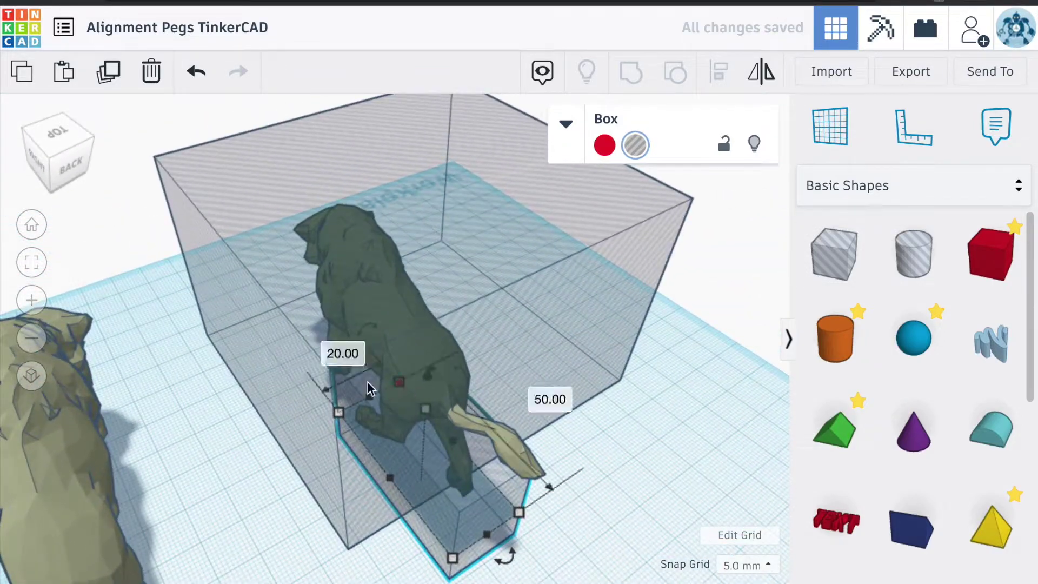
pyautogui.keyDown('shift'); pyautogui.click(312, 370); pyautogui.keyUp('shift')
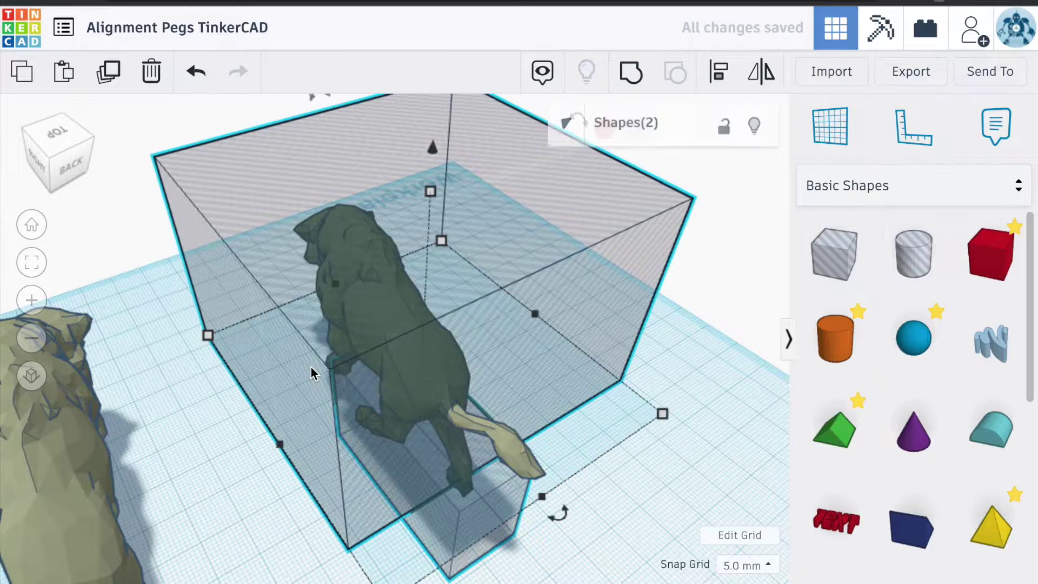
pyautogui.keyDown('shift'); pyautogui.click(520, 450); pyautogui.keyUp('shift')
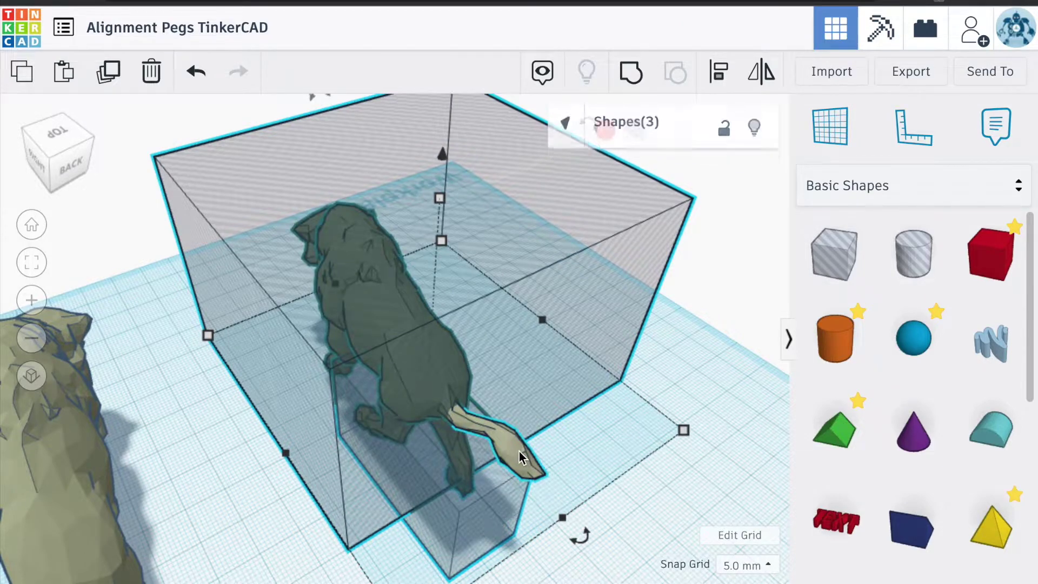
pyautogui.click(629, 82)
pyautogui.scroll(-4, 621, 381)
pyautogui.moveTo(621, 381); pyautogui.dragTo(701, 357, button='right')
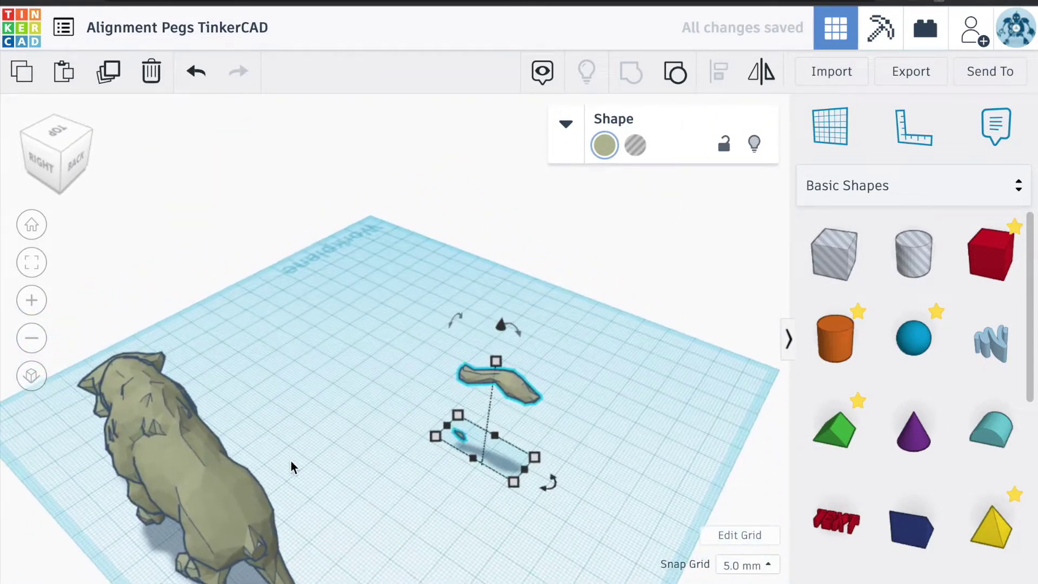
# Step: Undo the grouping of the complete bull with the two box holes
pyautogui.click(231, 476)
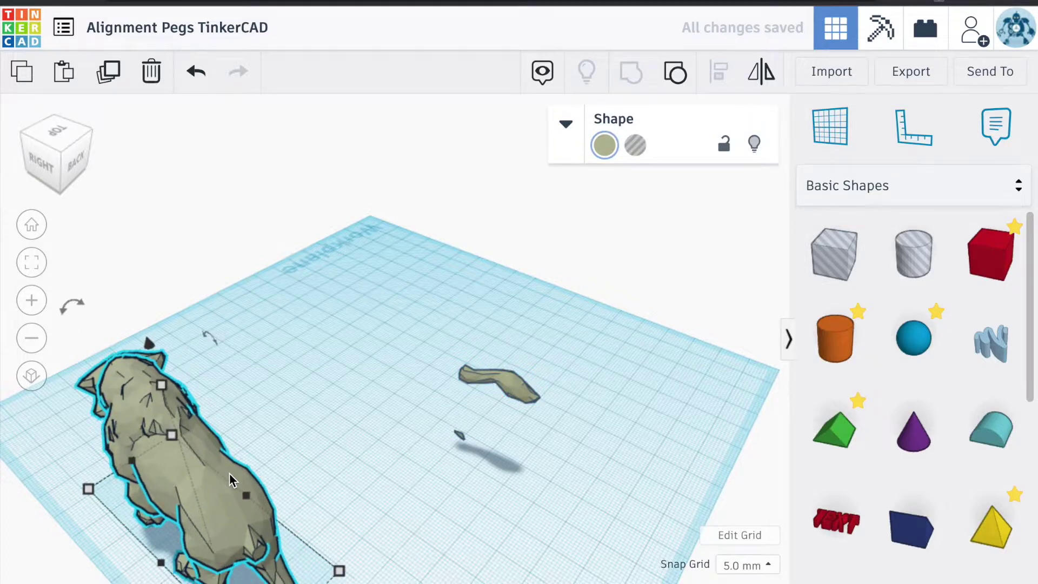
pyautogui.moveTo(229, 472); pyautogui.dragTo(517, 316, button='right')
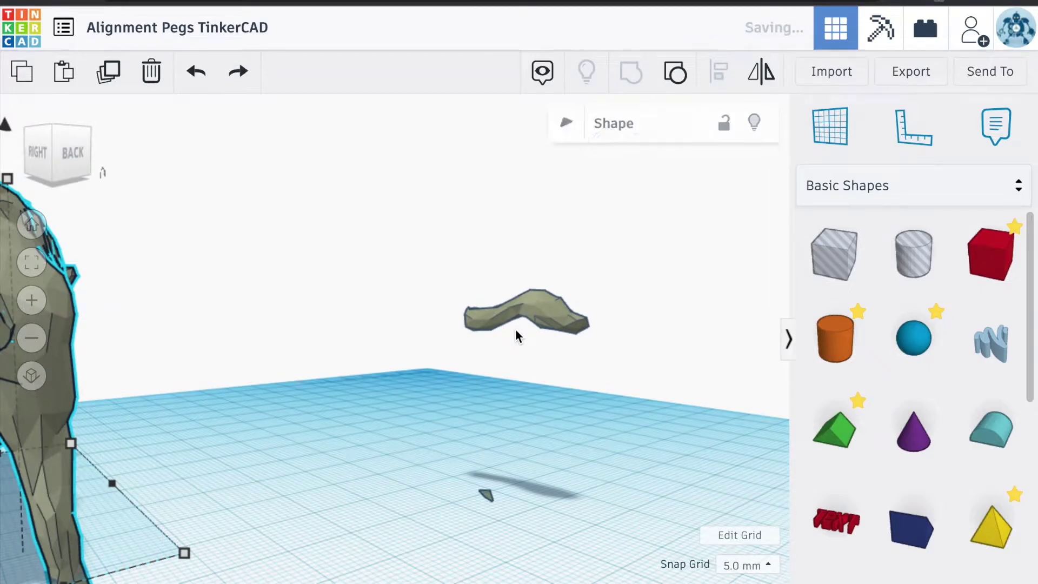
pyautogui.hotkey('ctrl', 'z')
# Step: Widen the small box hole sideways so it covers the full width of the hind legs
pyautogui.moveTo(524, 340); pyautogui.dragTo(352, 231, button='right')
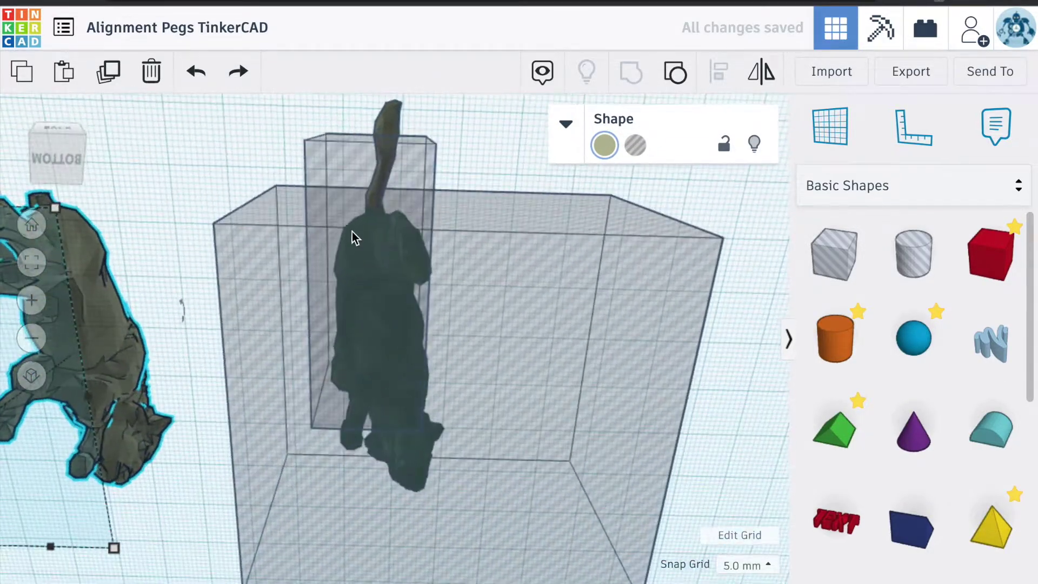
pyautogui.click(353, 200)
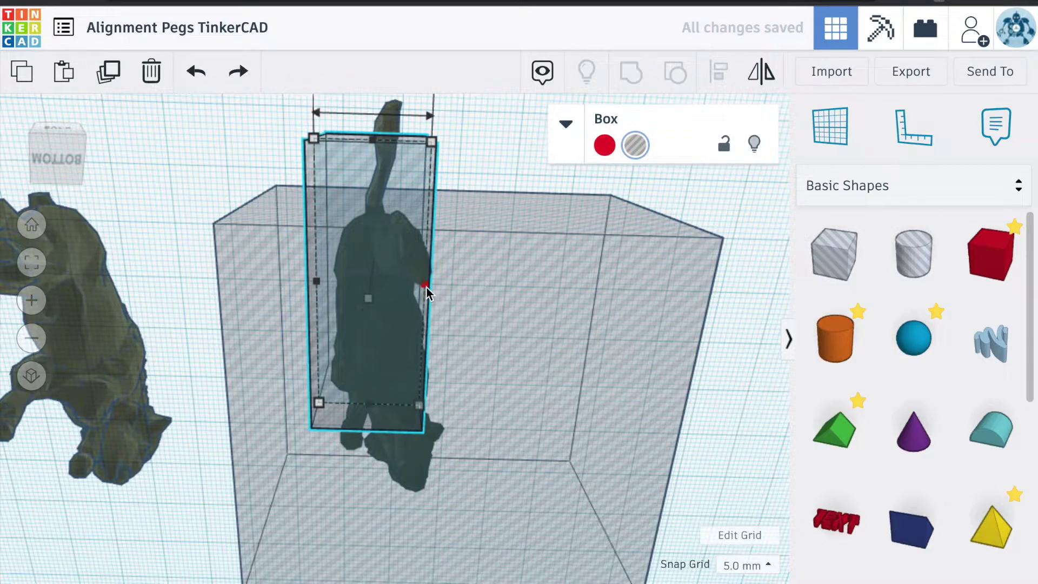
pyautogui.moveTo(427, 287); pyautogui.dragTo(468, 293)
pyautogui.scroll(-4, 468, 294)
# Step: Group the complete bull with both box holes to cut it down to the tail
pyautogui.moveTo(468, 293); pyautogui.dragTo(400, 347, button='right')
pyautogui.keyDown('shift'); pyautogui.click(283, 341); pyautogui.keyUp('shift')
pyautogui.keyDown('shift'); pyautogui.click(514, 361); pyautogui.keyUp('shift')
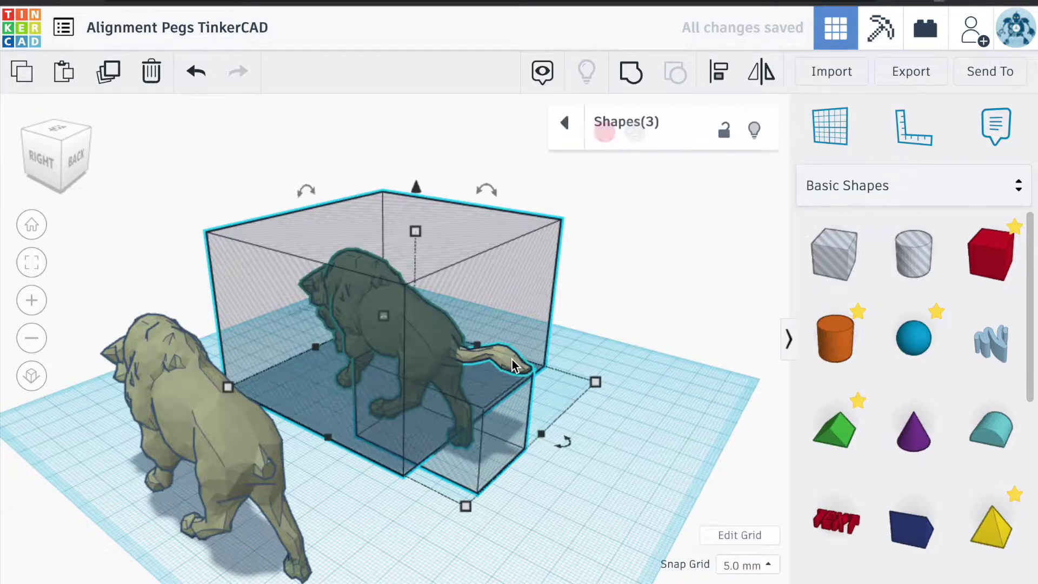
pyautogui.click(644, 77)
pyautogui.moveTo(572, 303); pyautogui.dragTo(562, 371, button='right')
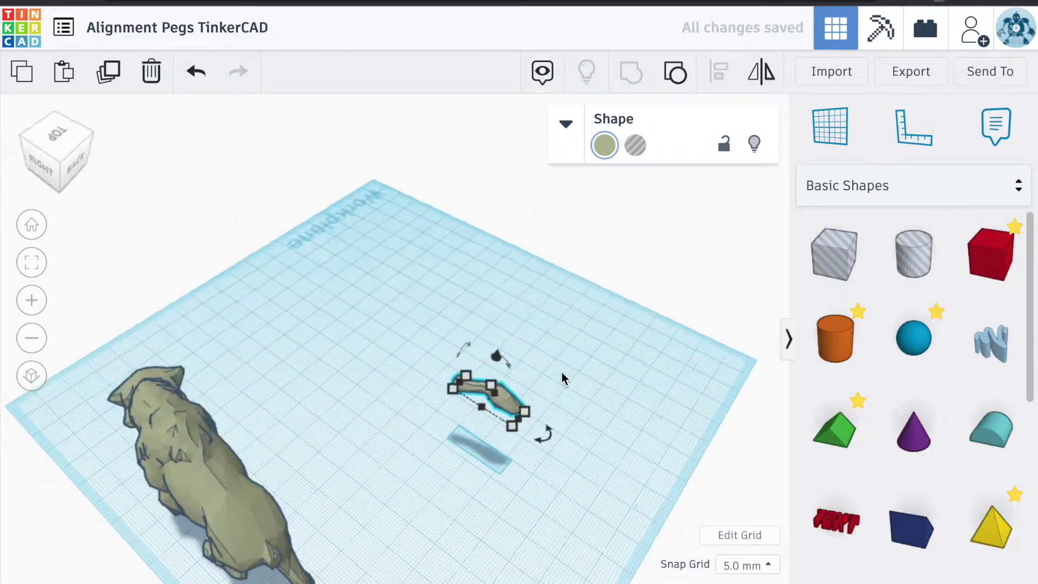
# Step: Move the tailless bull body across the workplane until its rump meets the base of the separate tail
pyautogui.click(218, 522)
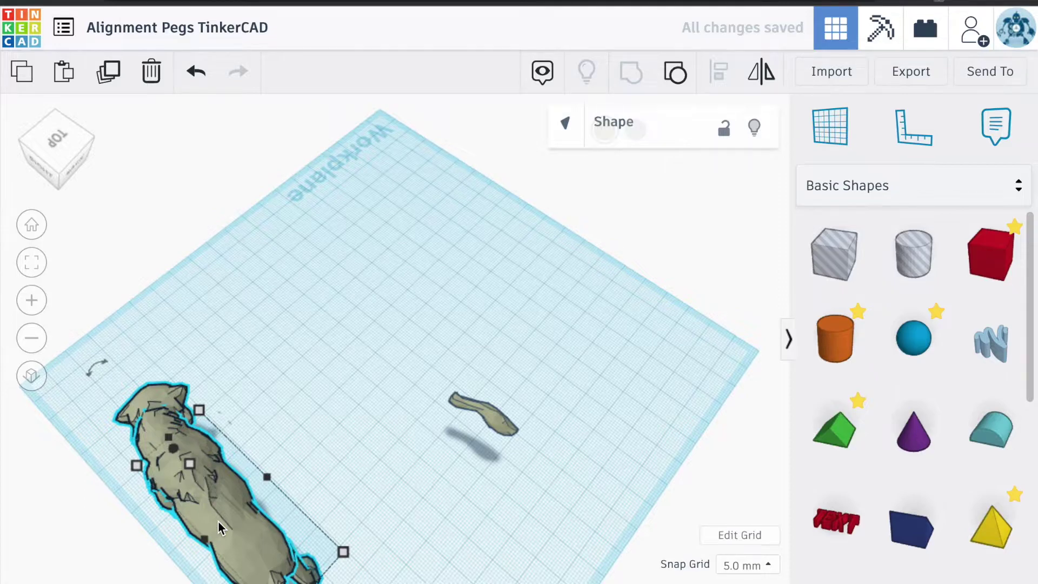
pyautogui.press('Right')
pyautogui.press('Left')
pyautogui.press('Up')
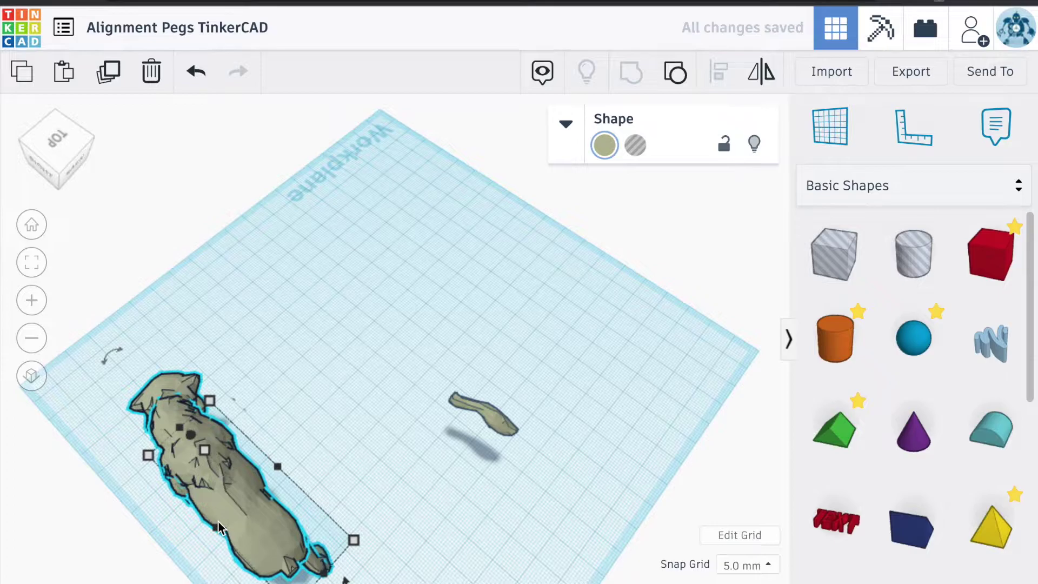
pyautogui.press('Up')
pyautogui.press('Up')
pyautogui.press('Up')
pyautogui.press('Up')
pyautogui.press('Up')
pyautogui.press('Up')
pyautogui.press('Up')
pyautogui.press('Up')
pyautogui.press('Up')
pyautogui.press('Up')
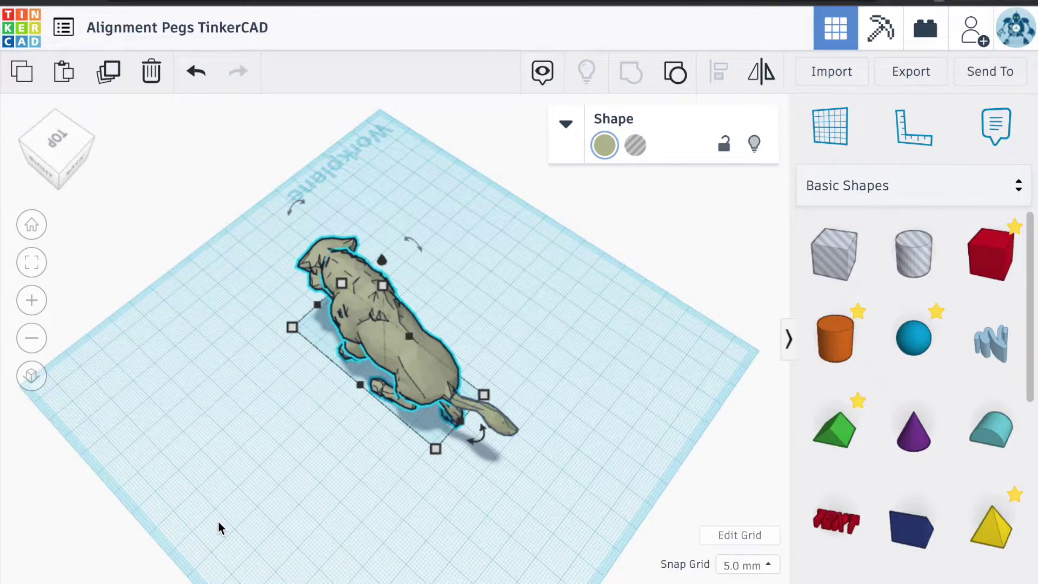
# Step: Check the joint between body and tail from the side and back, and colour the tail red
pyautogui.moveTo(473, 469); pyautogui.dragTo(575, 391, button='right')
pyautogui.scroll(4, 575, 392)
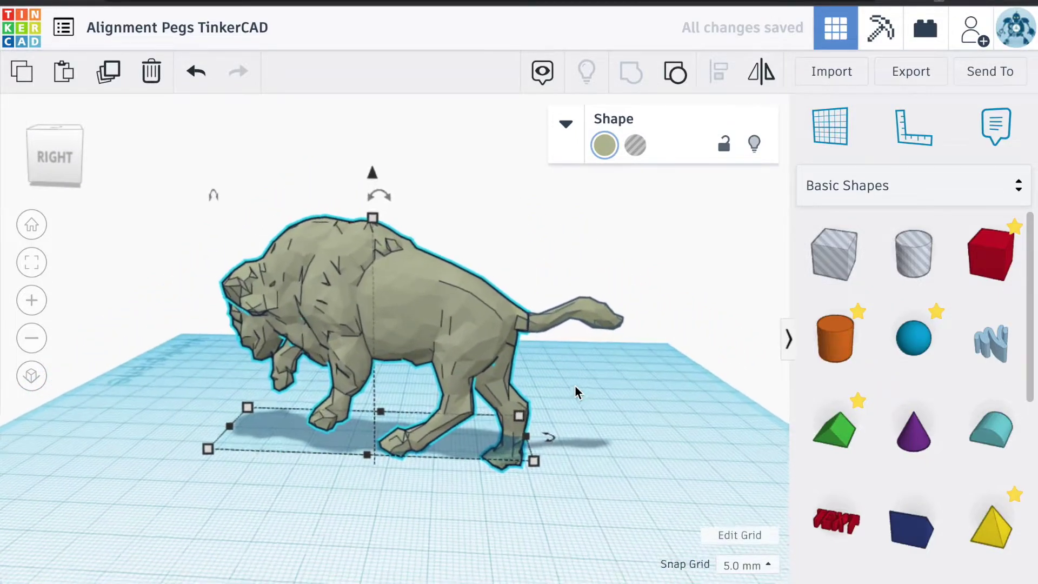
pyautogui.moveTo(449, 397); pyautogui.dragTo(323, 346, button='right')
pyautogui.scroll(5, 354, 378)
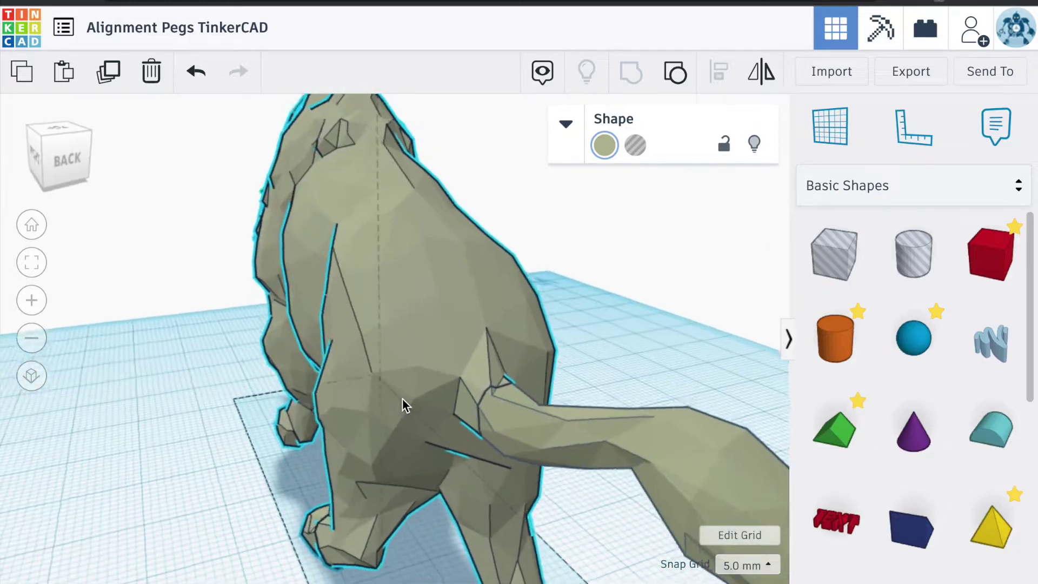
pyautogui.moveTo(402, 399); pyautogui.dragTo(563, 361, button='right')
pyautogui.click(666, 245)
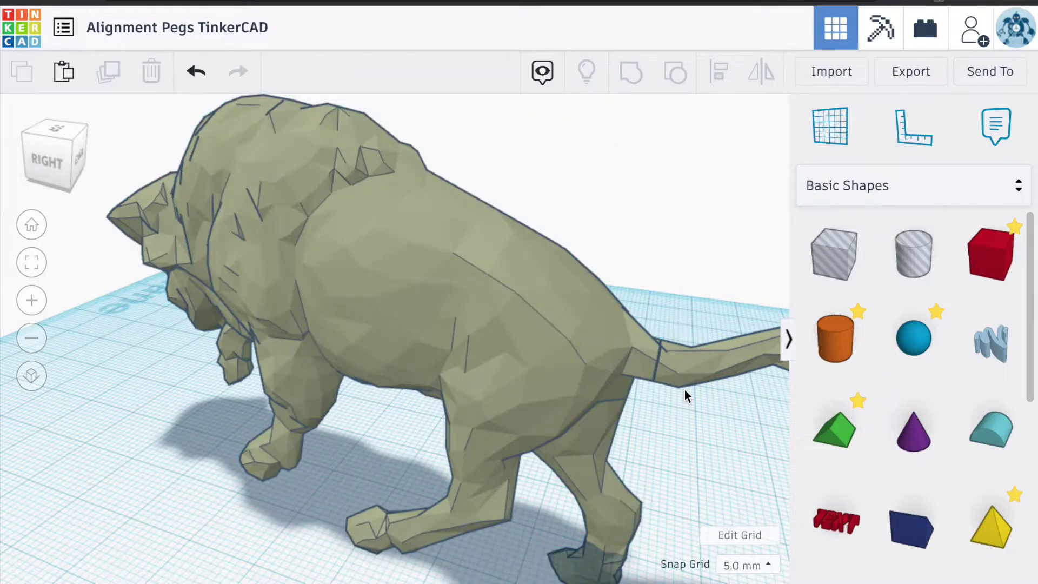
pyautogui.click(688, 371)
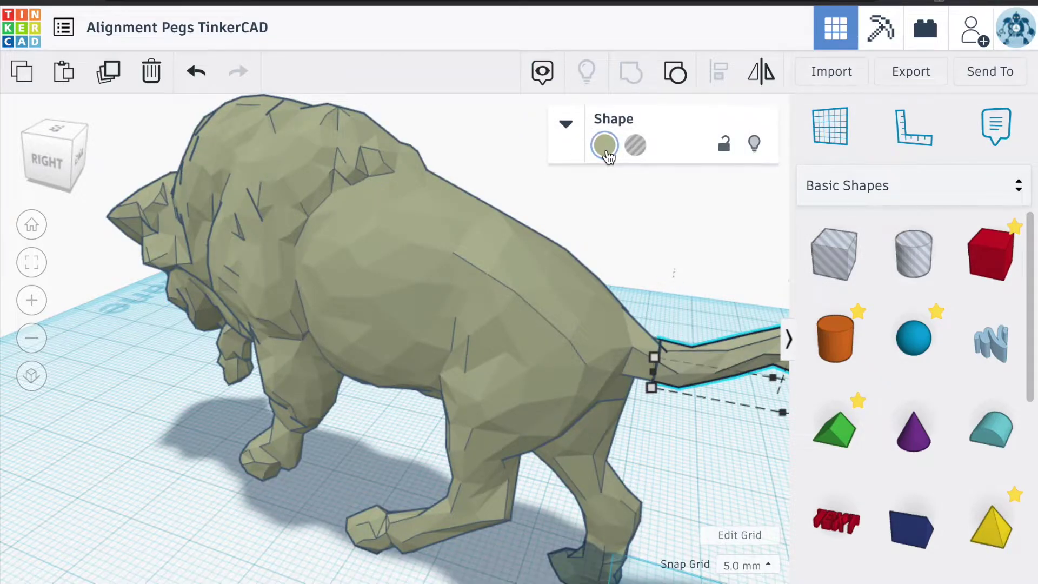
pyautogui.click(604, 145)
pyautogui.click(613, 265)
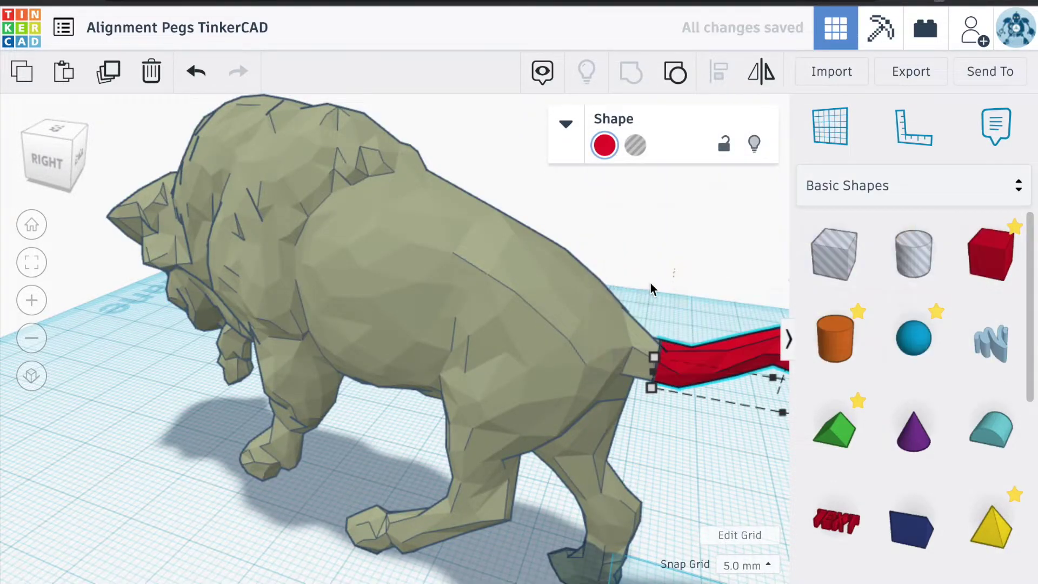
pyautogui.click(651, 284)
# Step: Place a solid red box on the workplane beside the bull
pyautogui.moveTo(644, 281); pyautogui.dragTo(553, 321, button='right')
pyautogui.click(687, 306)
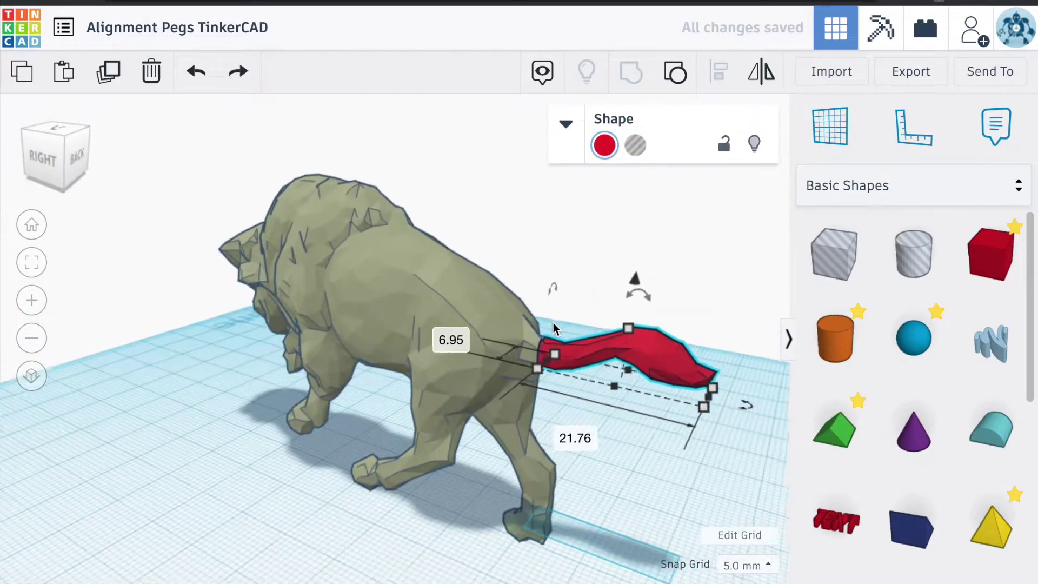
pyautogui.scroll(5, 552, 321)
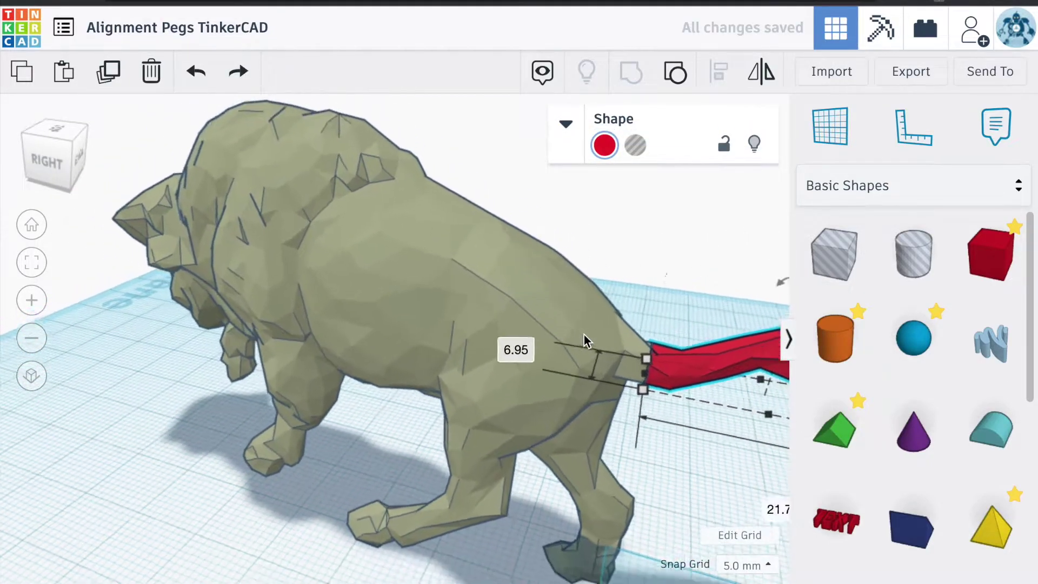
pyautogui.scroll(-6, 584, 338)
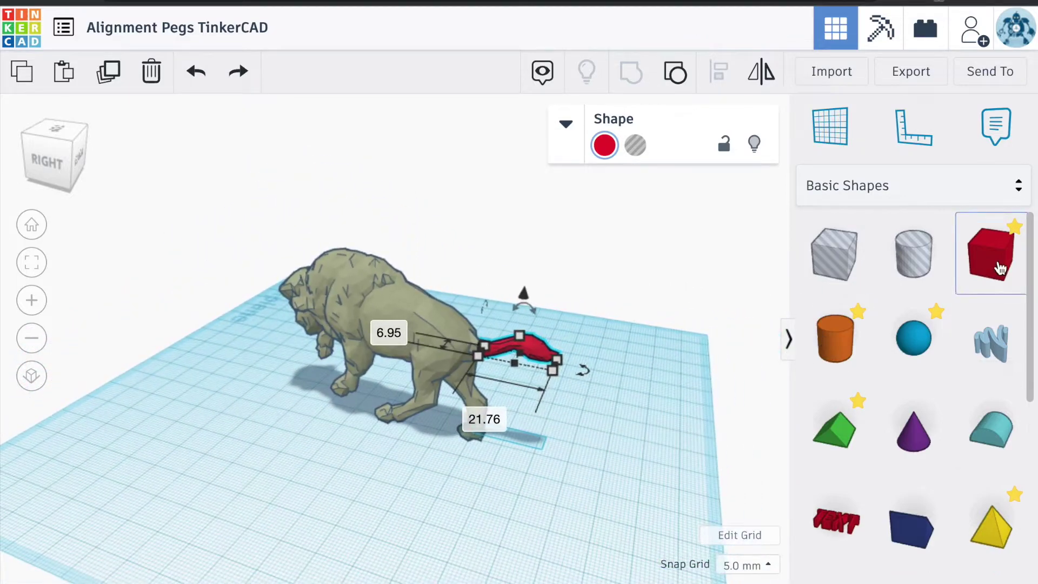
pyautogui.click(1000, 269)
pyautogui.click(440, 516)
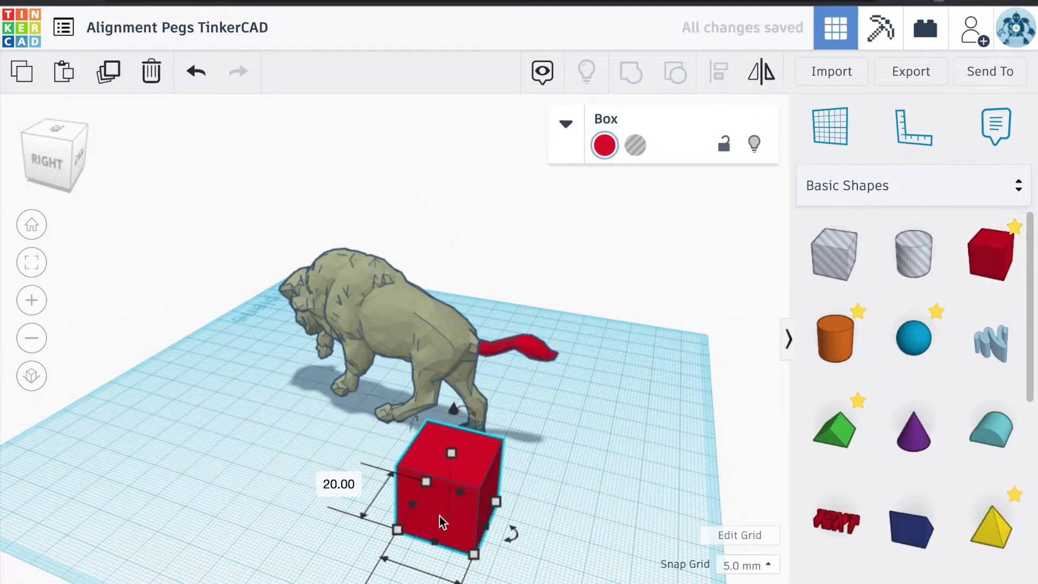
# Step: Narrow the box to 3 mm wide and reduce its height to 3 mm, forming a bar
pyautogui.moveTo(529, 463); pyautogui.dragTo(572, 413, button='right')
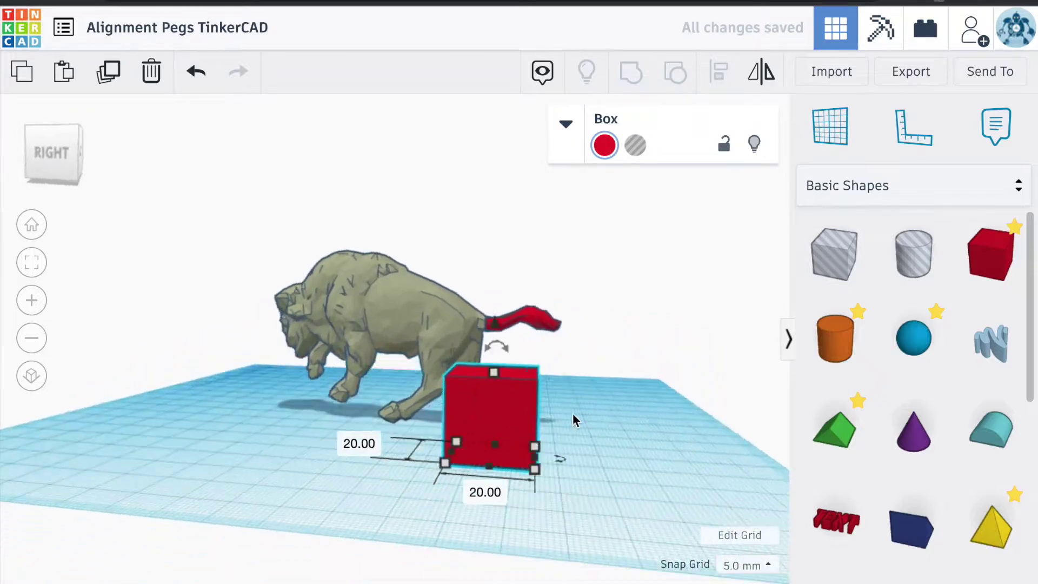
pyautogui.scroll(5, 573, 413)
pyautogui.moveTo(473, 426); pyautogui.dragTo(450, 460, button='right')
pyautogui.scroll(-5, 455, 443)
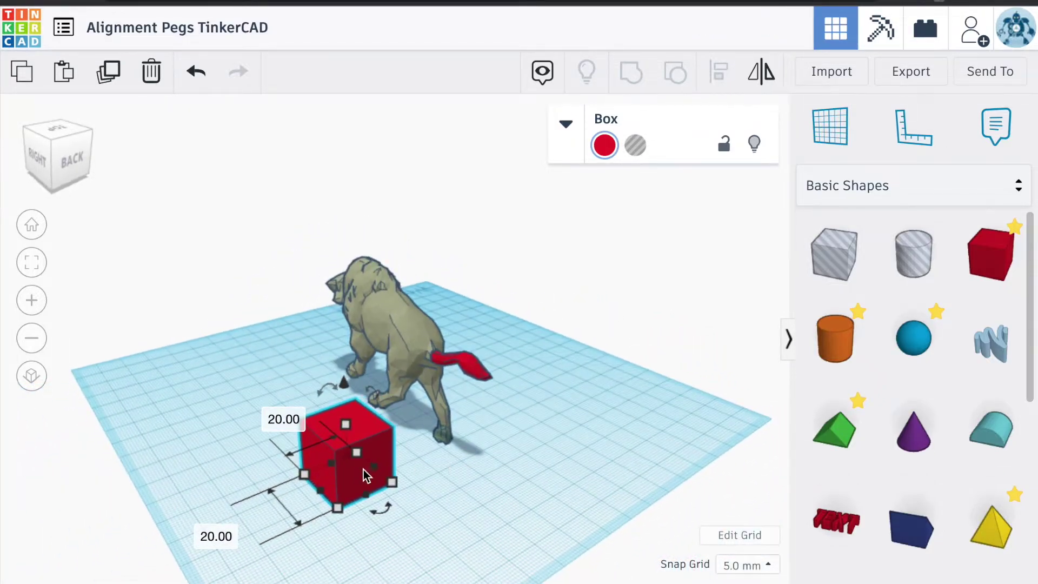
pyautogui.moveTo(371, 467); pyautogui.dragTo(327, 482)
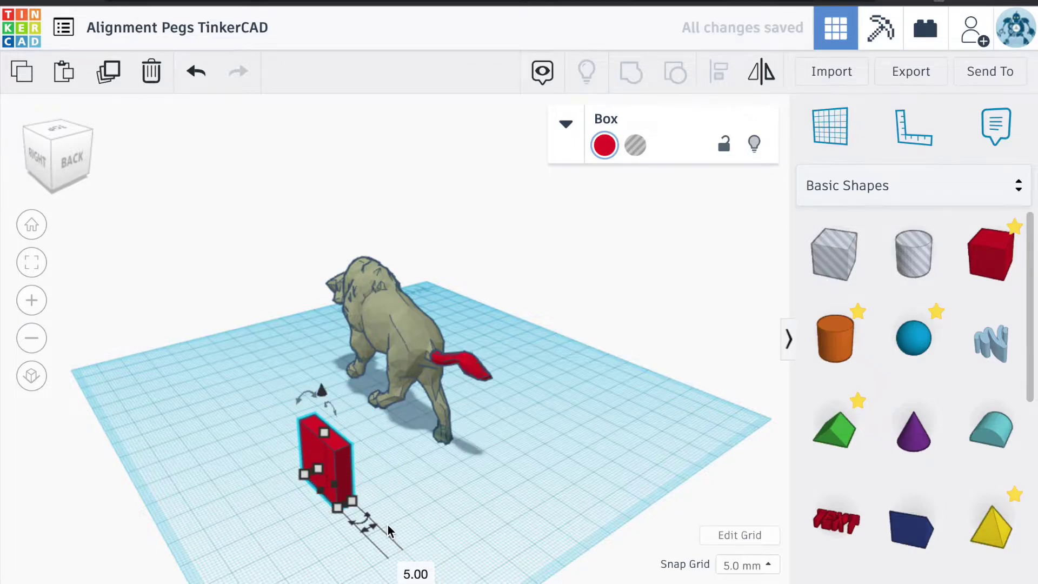
pyautogui.press('Tab')
pyautogui.write('3')
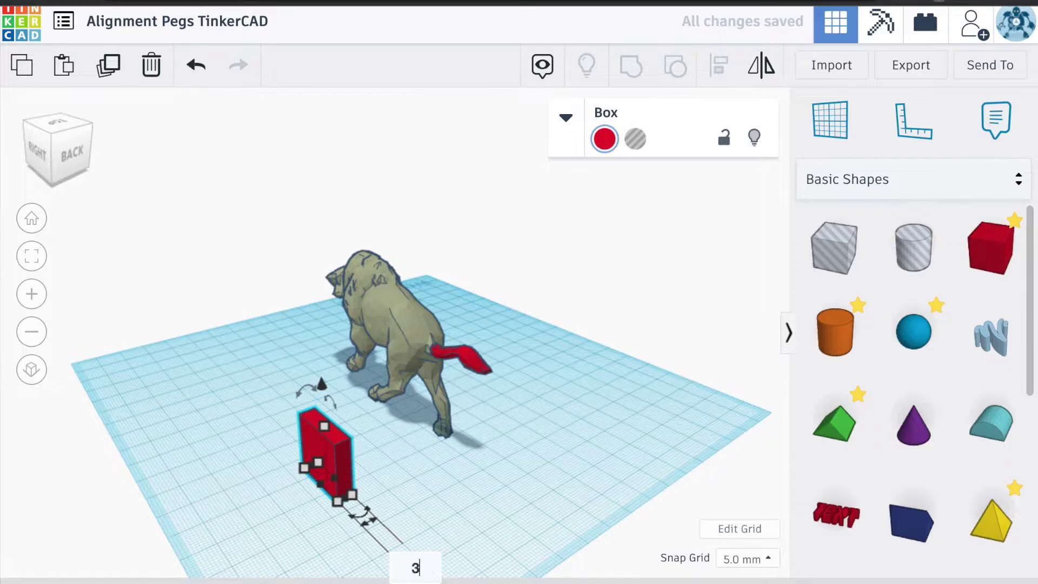
pyautogui.press('Return')
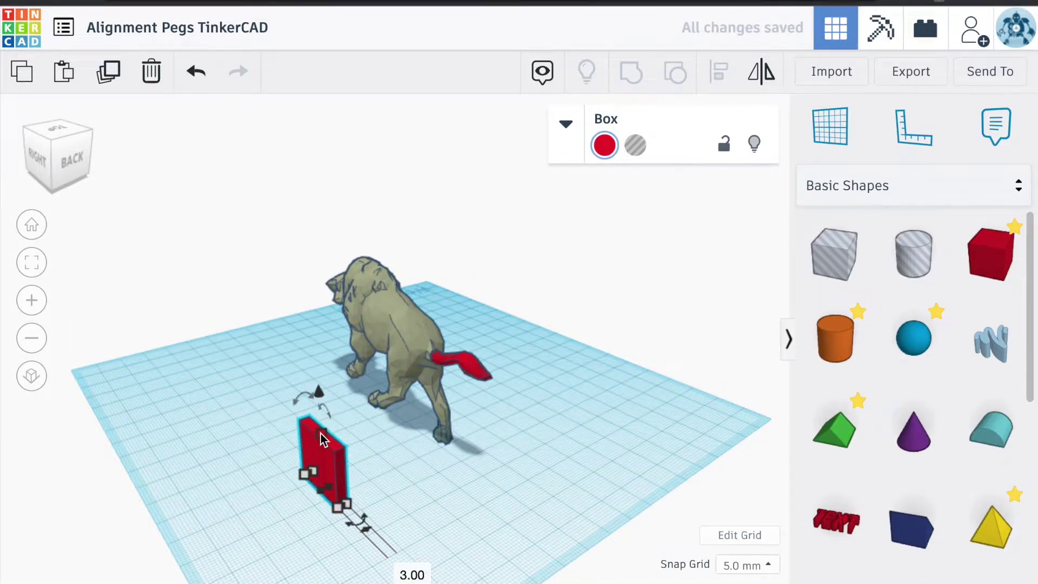
pyautogui.press('Tab')
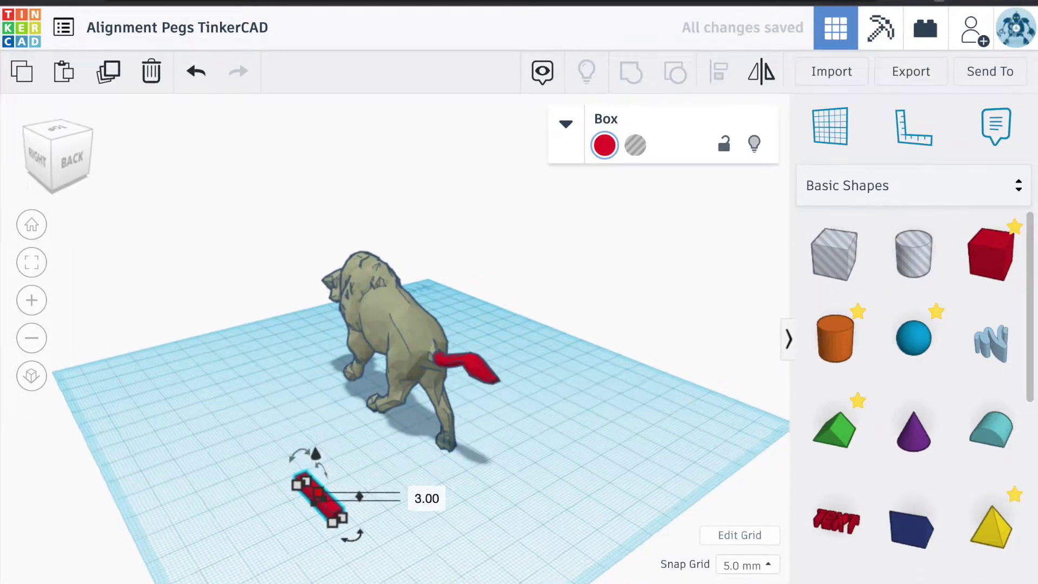
# Step: Set the width of the red bar to 2 mm
pyautogui.moveTo(410, 416); pyautogui.dragTo(386, 422, button='right')
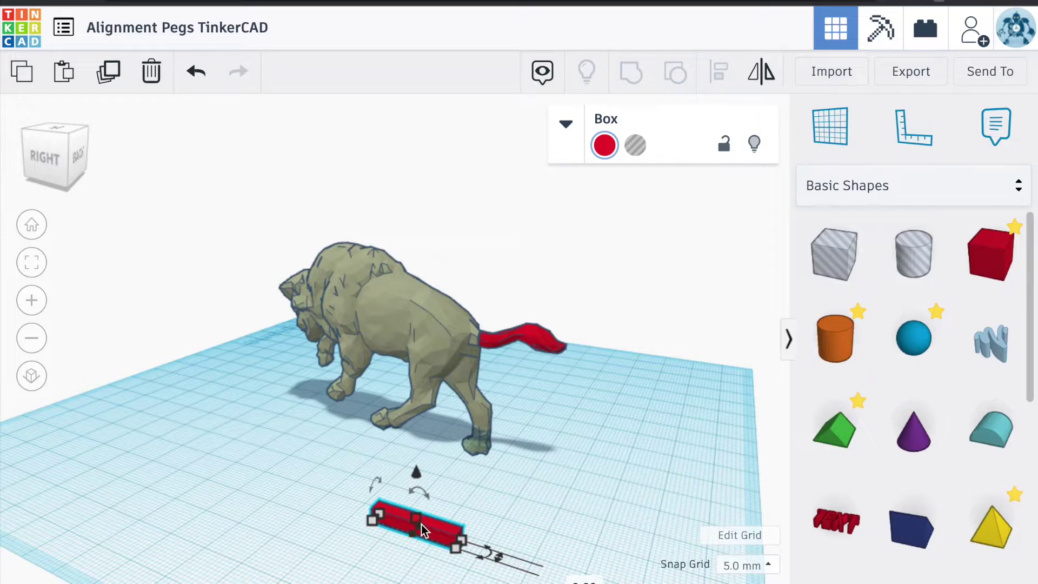
pyautogui.scroll(-4, 421, 524)
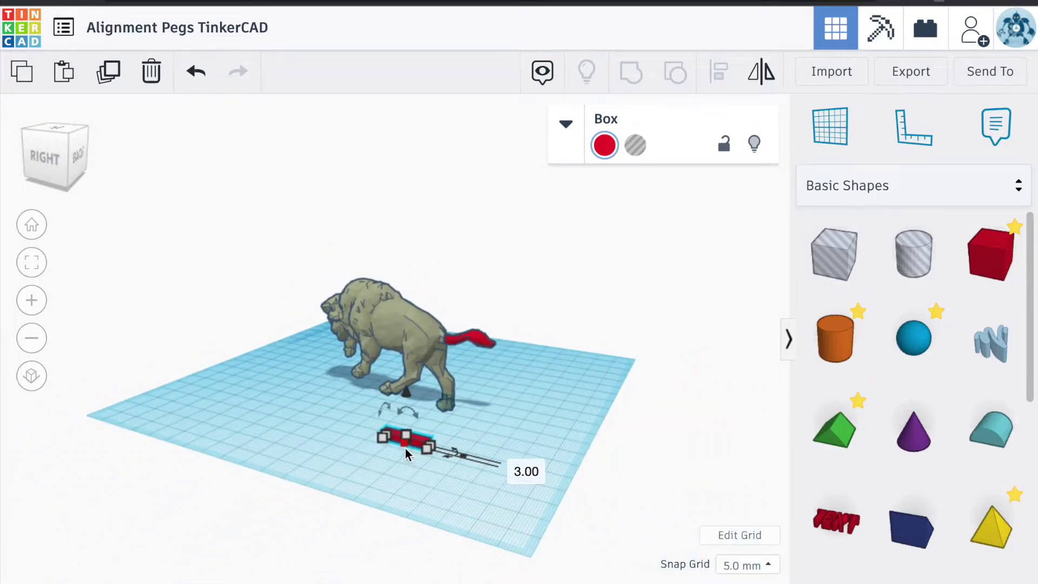
pyautogui.press('Tab')
pyautogui.write('2')
pyautogui.press('Return')
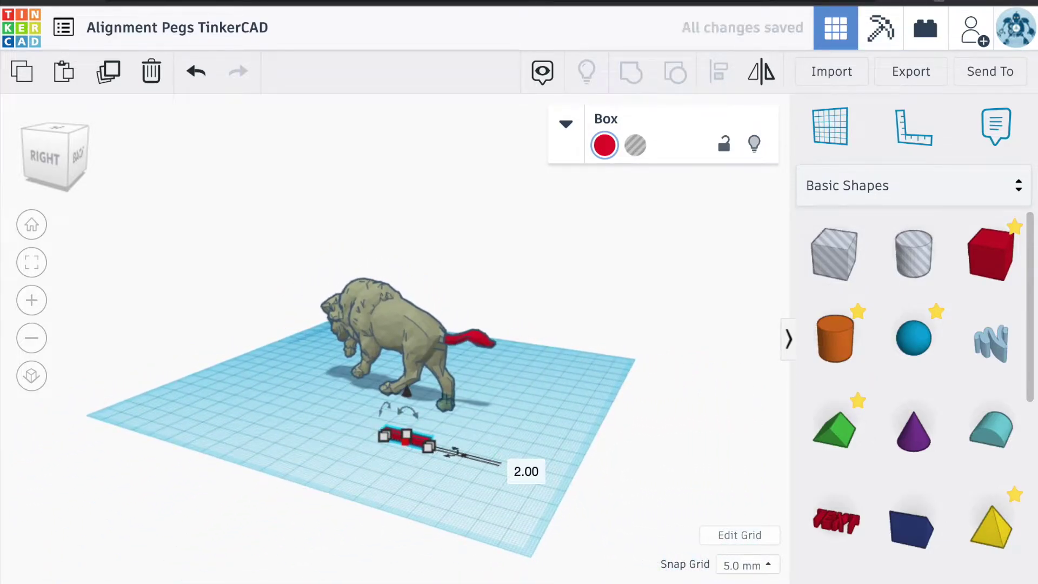
# Step: Set the height of the red bar to 2 mm
pyautogui.scroll(3, 374, 410)
pyautogui.moveTo(374, 410); pyautogui.dragTo(326, 411, button='right')
pyautogui.scroll(2, 314, 396)
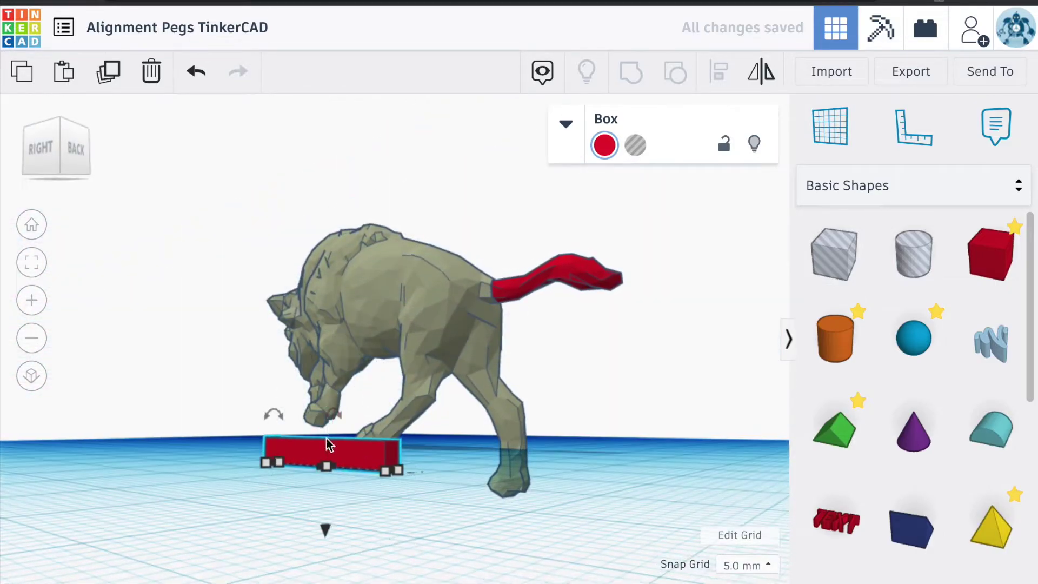
pyautogui.click(151, 403)
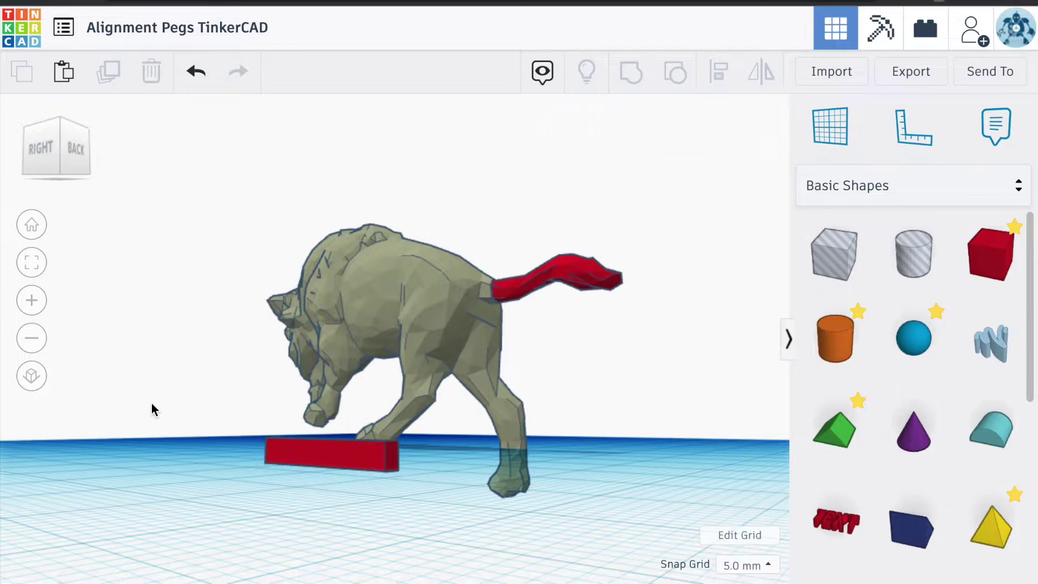
pyautogui.click(311, 455)
pyautogui.moveTo(329, 469); pyautogui.dragTo(328, 497, button='right')
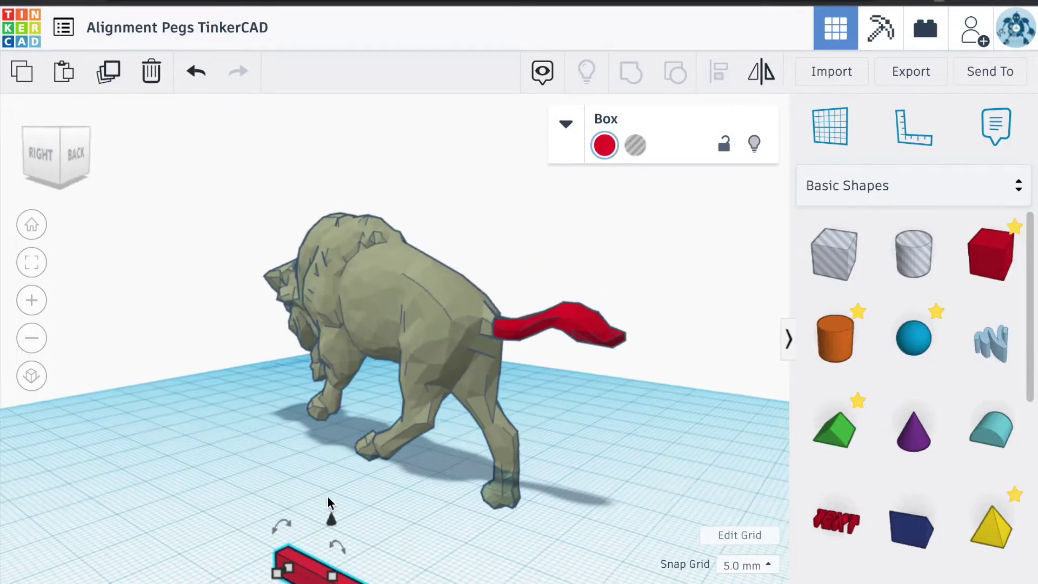
pyautogui.scroll(-2, 368, 533)
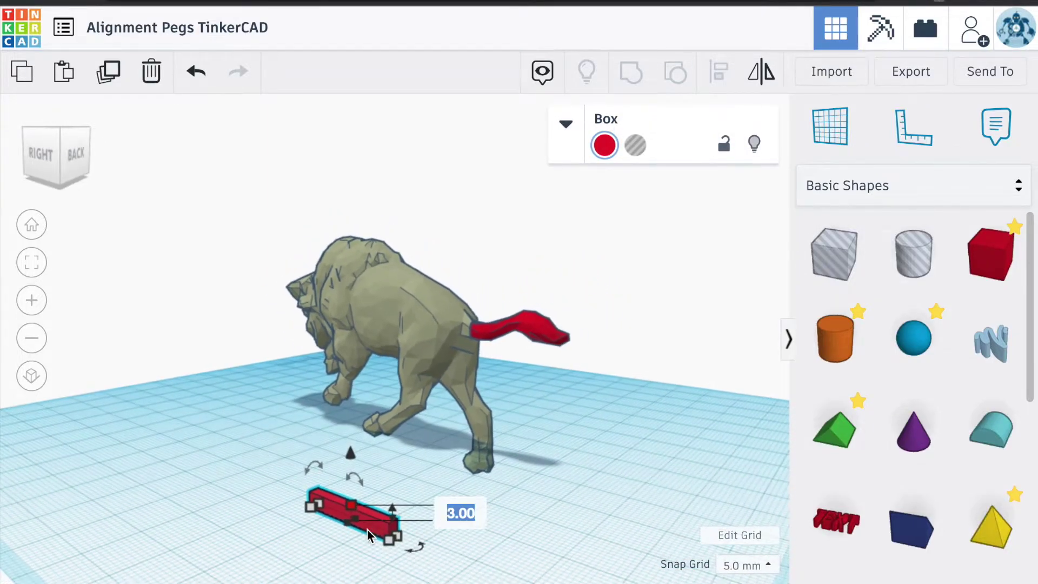
pyautogui.press('Return')
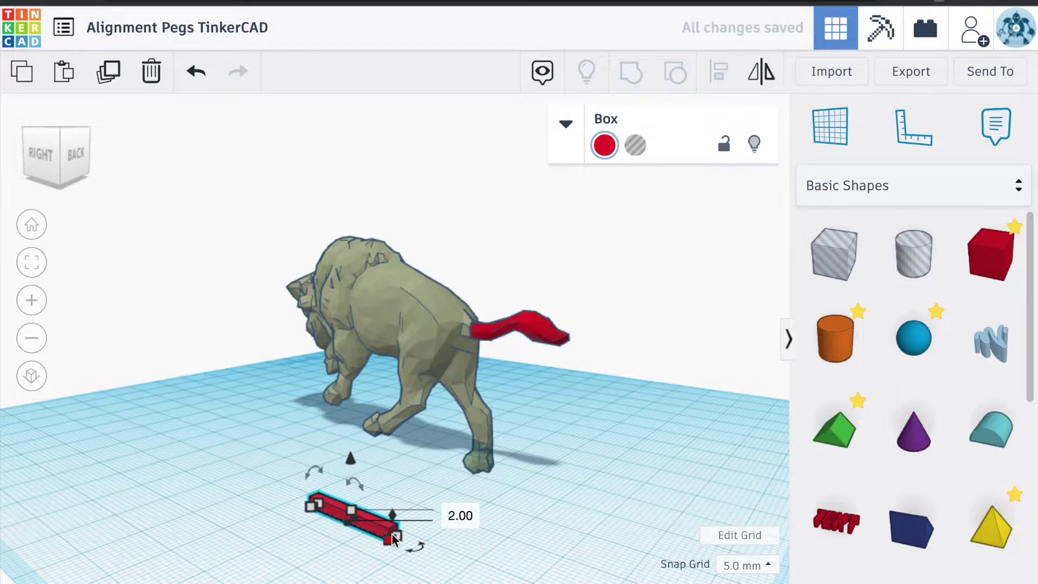
# Step: Move the bar to the joint between body and tail, raised to 25 mm above the workplane
pyautogui.moveTo(349, 462); pyautogui.dragTo(491, 348)
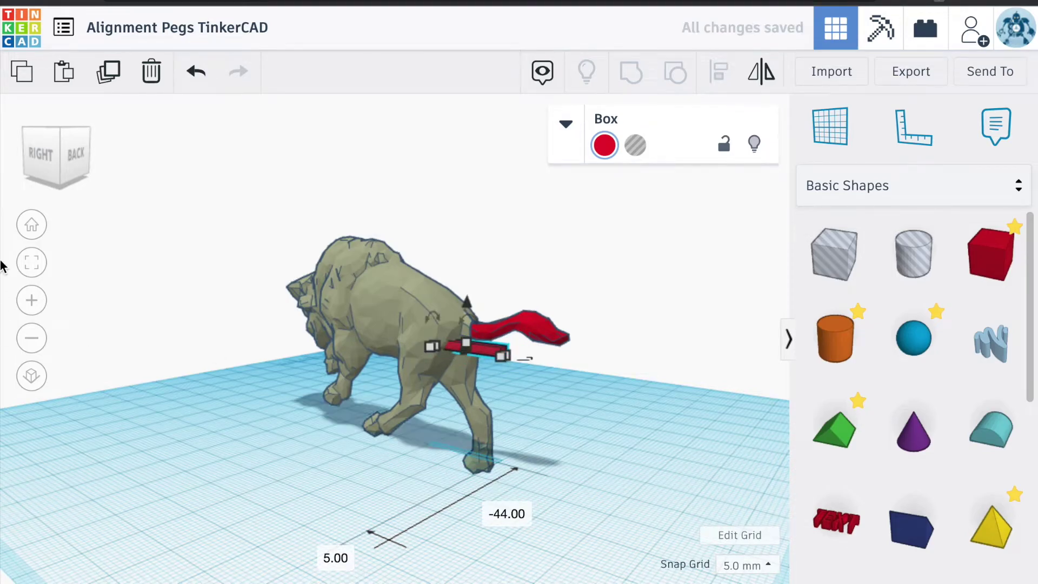
pyautogui.click(31, 264)
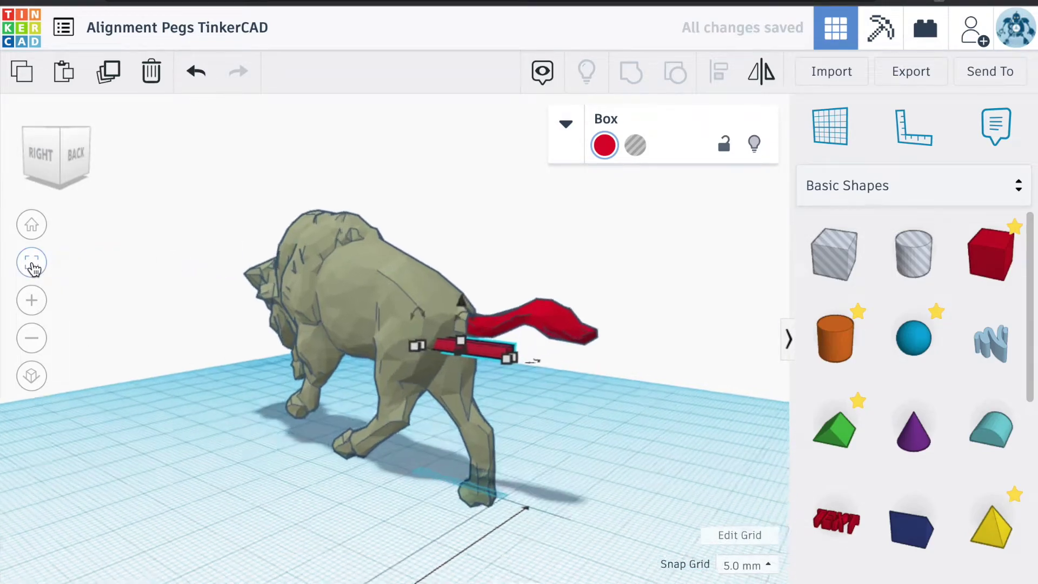
pyautogui.moveTo(200, 287); pyautogui.dragTo(281, 355, button='right')
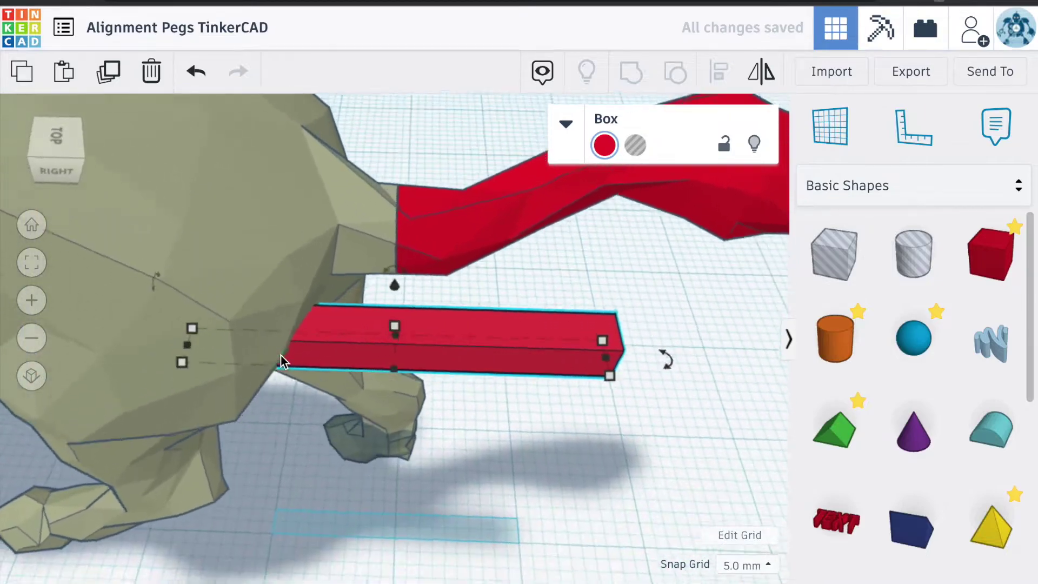
pyautogui.moveTo(361, 355); pyautogui.dragTo(358, 276)
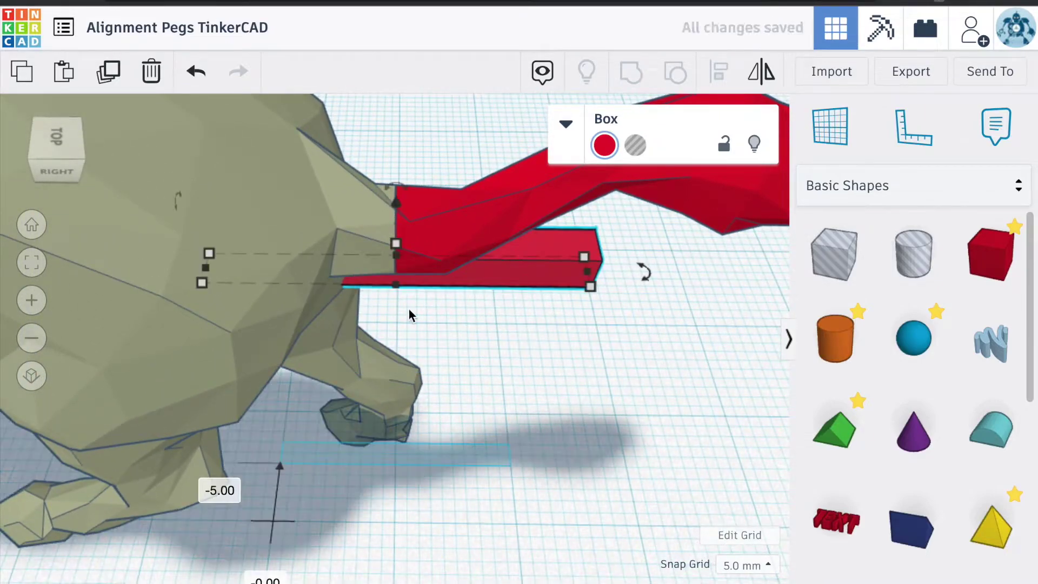
pyautogui.moveTo(409, 310); pyautogui.dragTo(403, 251, button='right')
pyautogui.moveTo(404, 251); pyautogui.dragTo(395, 212)
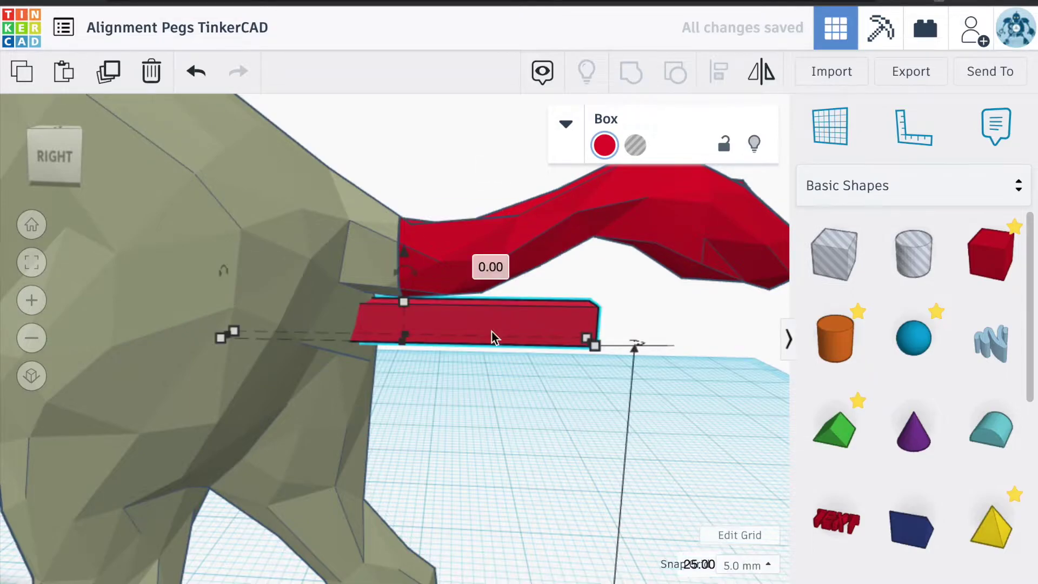
# Step: Set the snap grid to 0.1 mm and raise the bar another 3.5 mm into the base of the tail
pyautogui.click(746, 565)
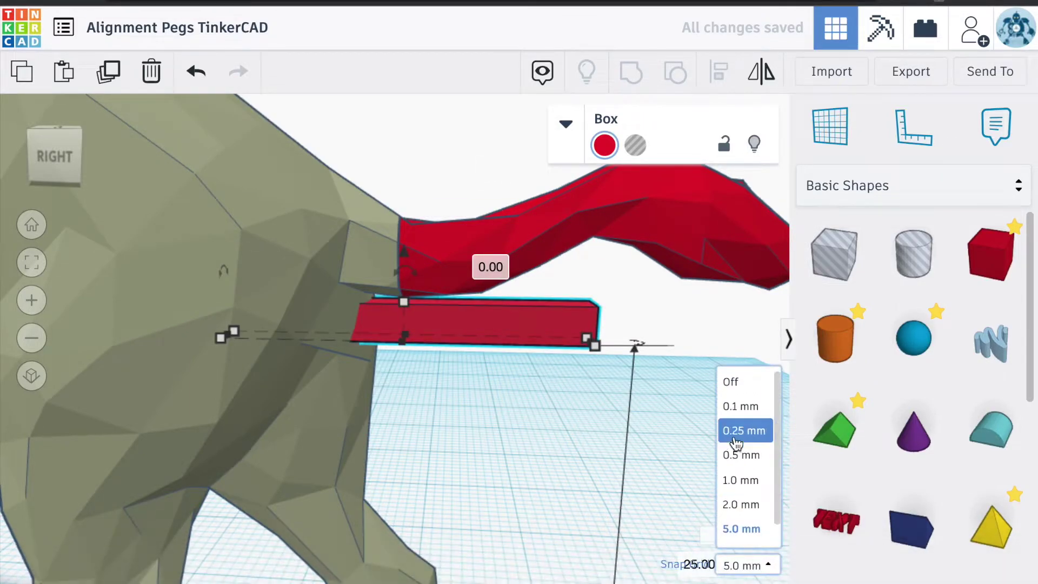
pyautogui.click(741, 406)
pyautogui.moveTo(403, 257); pyautogui.dragTo(388, 189)
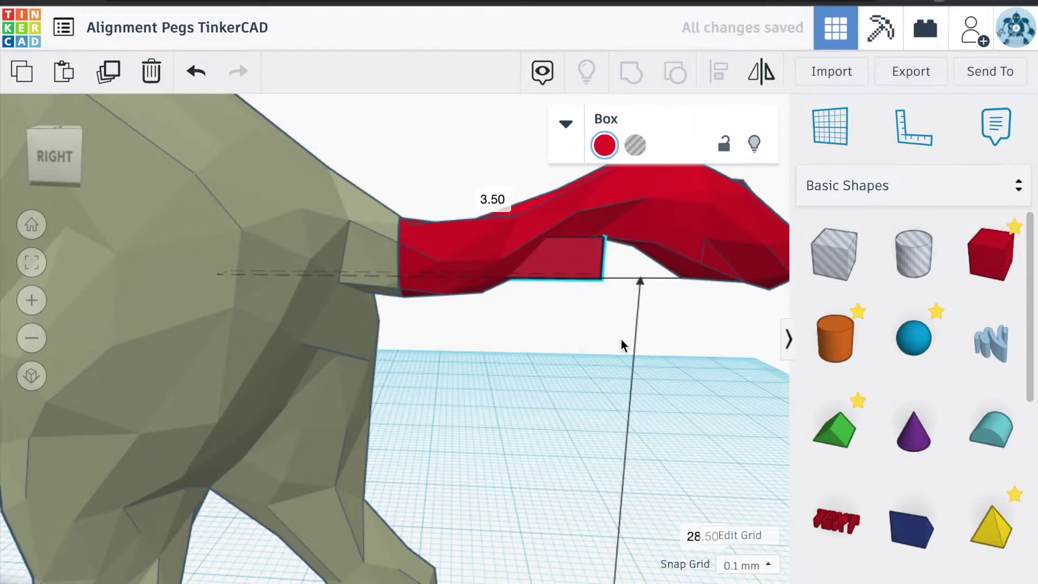
# Step: Set the red bar's length to 10 mm and reposition it across the joint between the body and the tail
pyautogui.moveTo(621, 339); pyautogui.dragTo(620, 414, button='right')
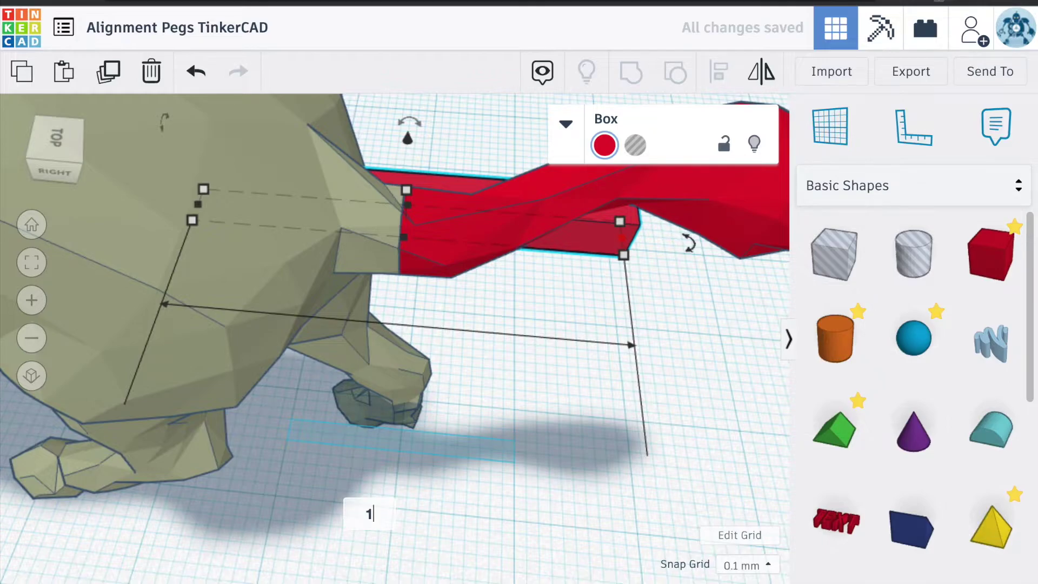
pyautogui.write('1')
pyautogui.press('Return')
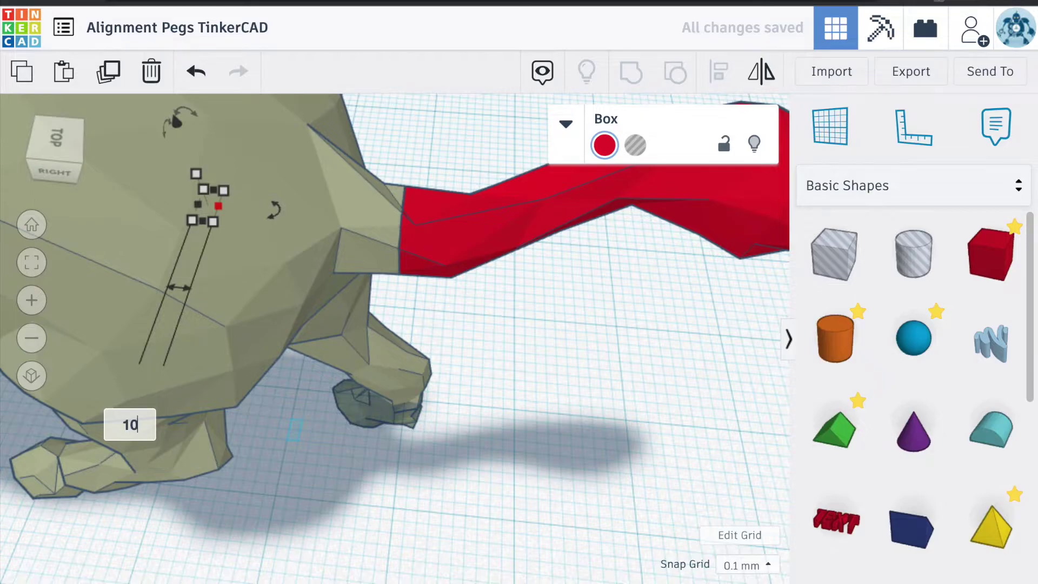
pyautogui.write('10')
pyautogui.press('Return')
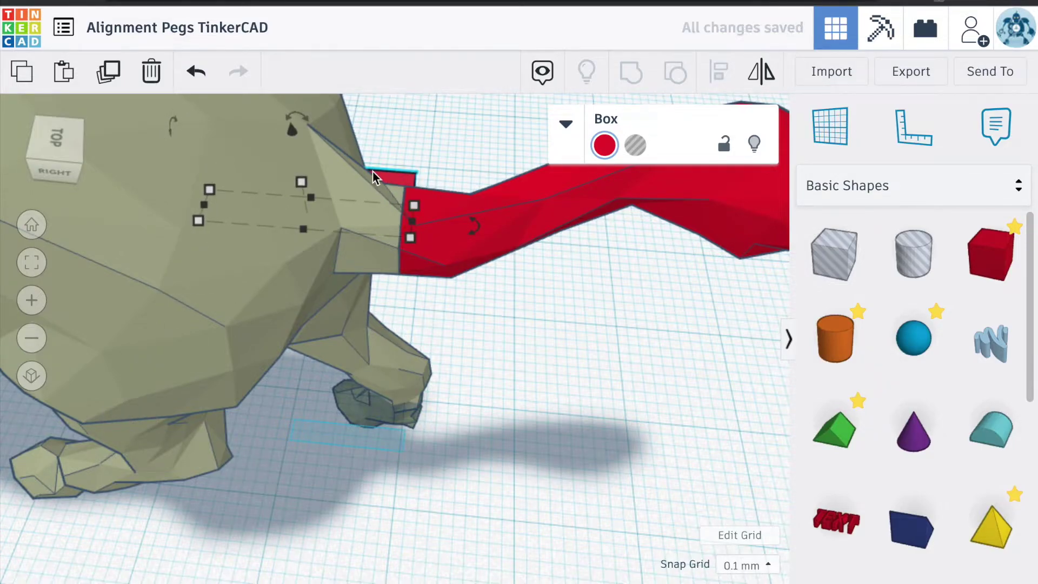
pyautogui.moveTo(387, 175); pyautogui.dragTo(478, 205)
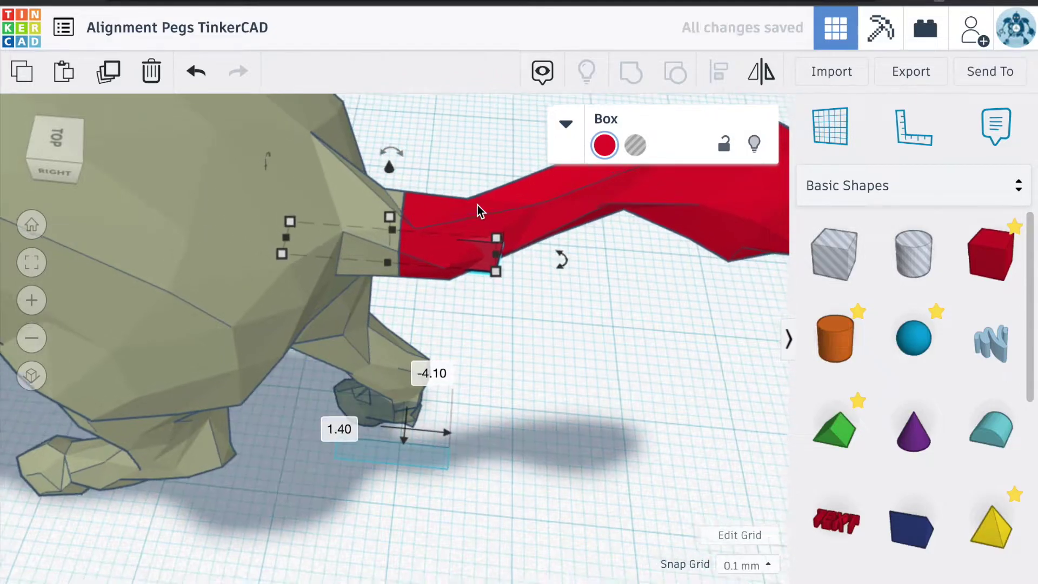
pyautogui.moveTo(478, 205)
pyautogui.mouseDown(button='right')
pyautogui.moveTo(535, 206)
pyautogui.moveTo(567, 184)
pyautogui.moveTo(522, 238)
pyautogui.moveTo(481, 204)
pyautogui.mouseUp(button='right')
# Step: Set the snap grid to 5.0 mm and move the tail 15 mm straight away from the body
pyautogui.click(451, 206)
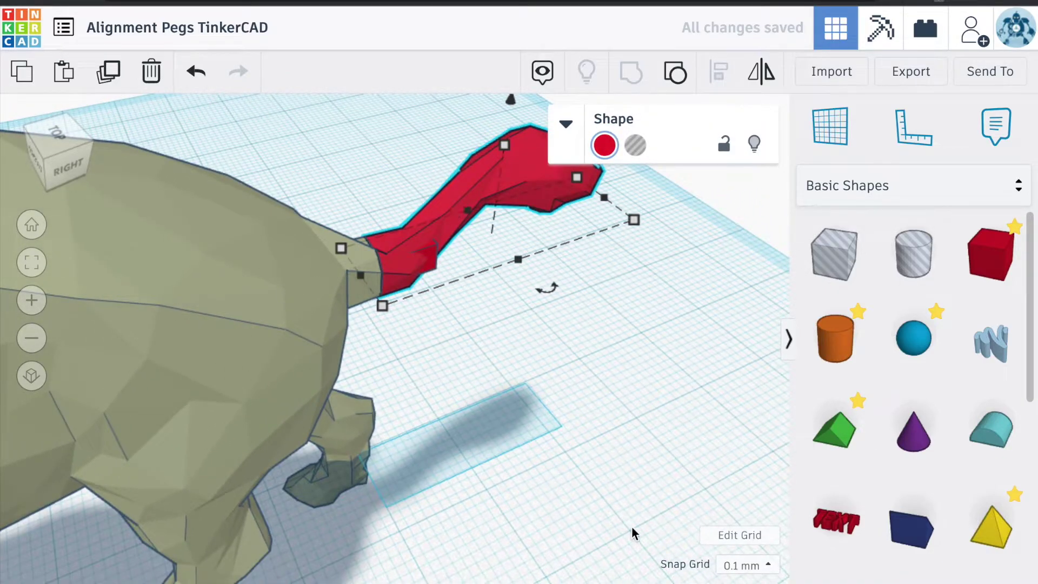
pyautogui.click(746, 565)
pyautogui.click(742, 529)
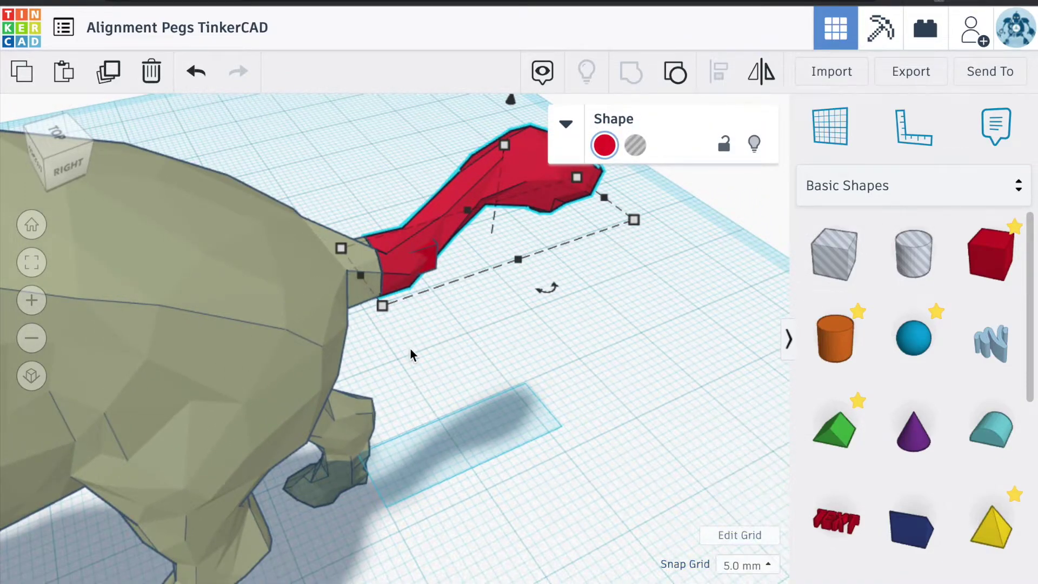
pyautogui.press('Right')
pyautogui.press('Right')
pyautogui.press('Right')
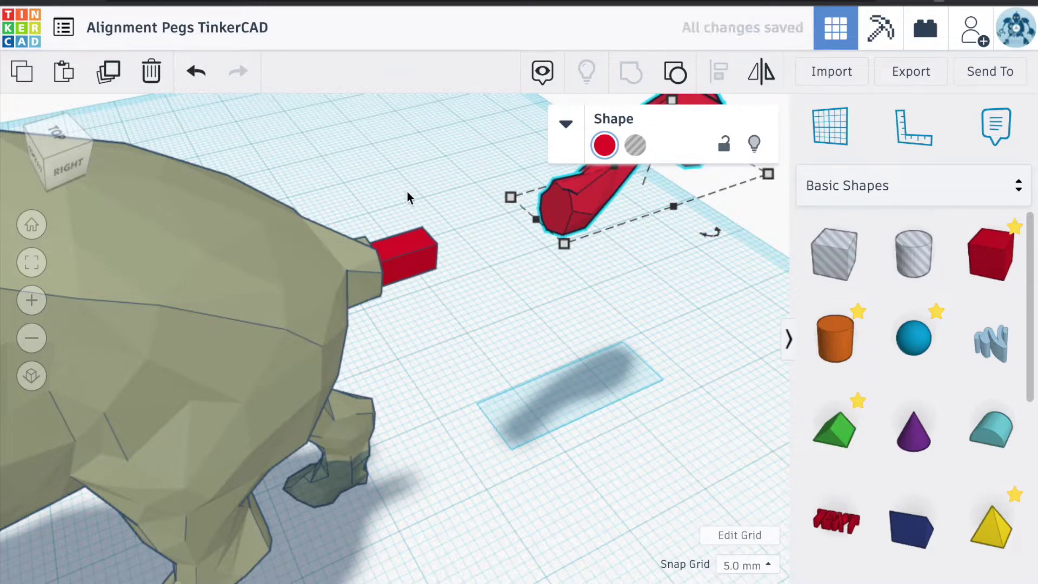
# Step: Move the red bar out of the body until it sits against the end face of the separated tail
pyautogui.click(400, 246)
pyautogui.press('Right')
pyautogui.press('Right')
pyautogui.press('Right')
pyautogui.press('Right')
pyautogui.press('Right')
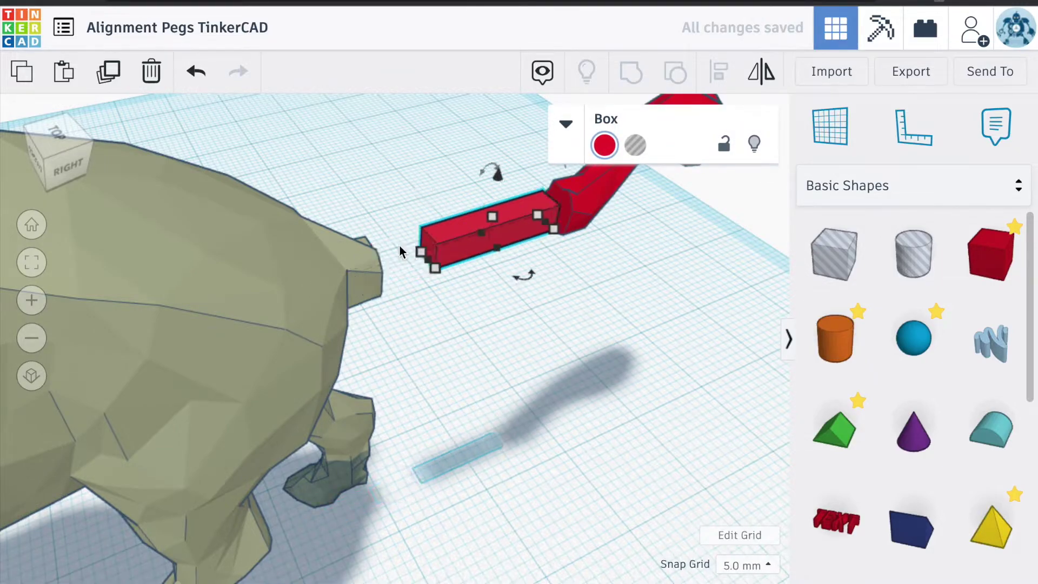
# Step: Set both the height and the width of the red bar to 1.5 mm
pyautogui.moveTo(400, 246); pyautogui.dragTo(423, 265, button='right')
pyautogui.click(32, 262)
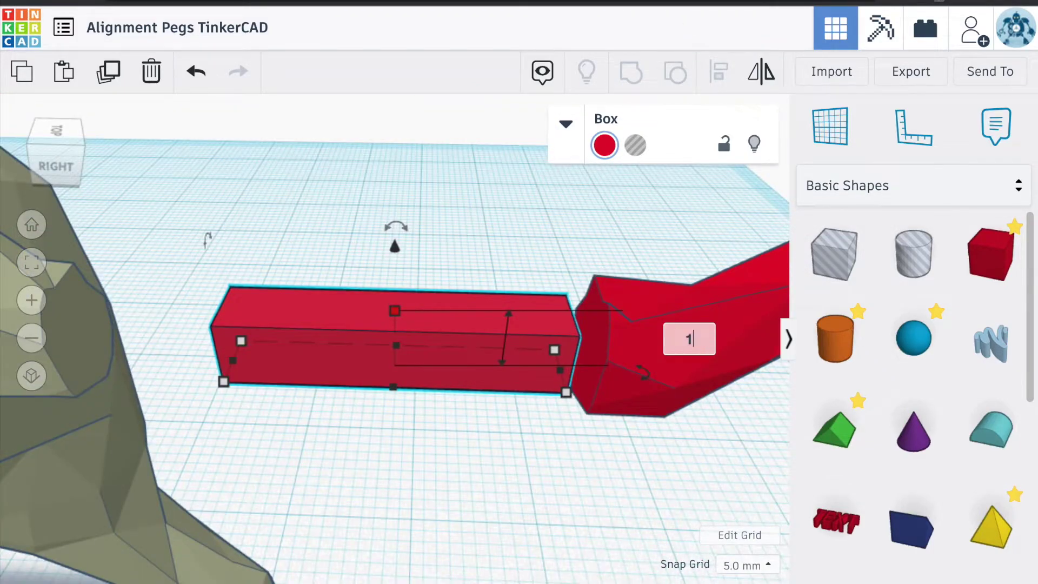
pyautogui.press('Return')
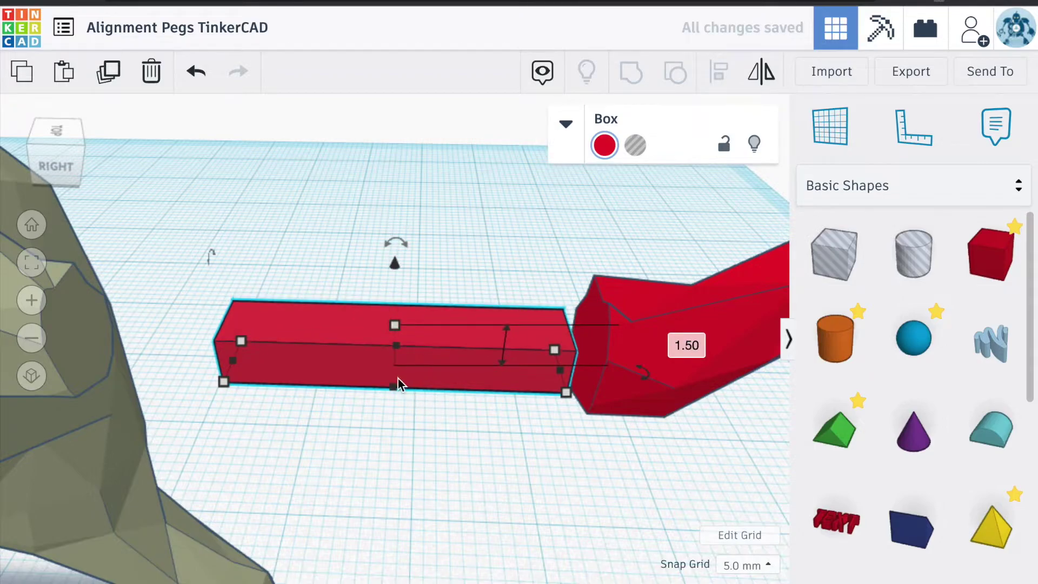
pyautogui.scroll(-3, 392, 382)
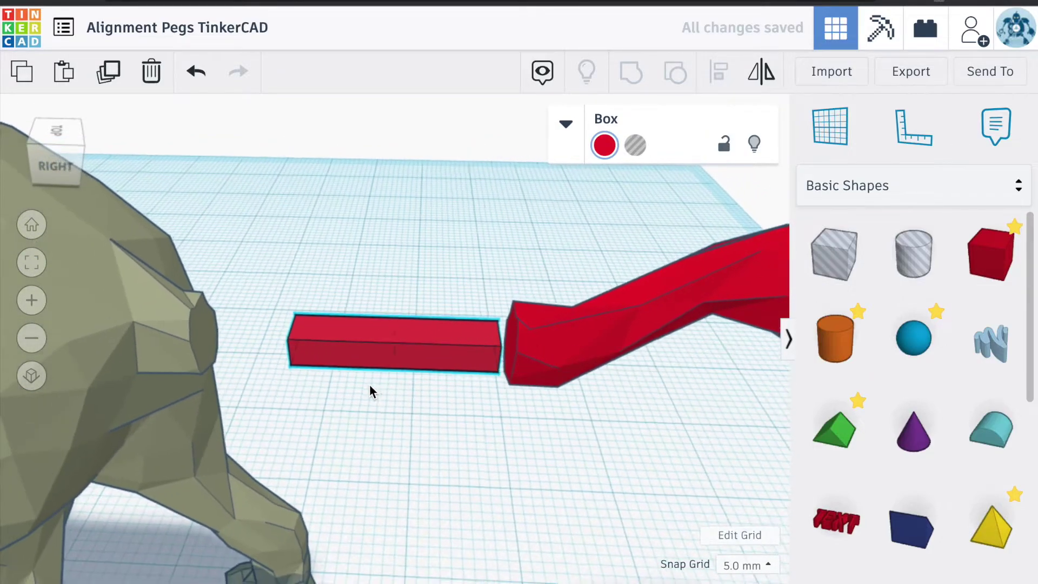
pyautogui.moveTo(370, 390); pyautogui.dragTo(392, 372, button='right')
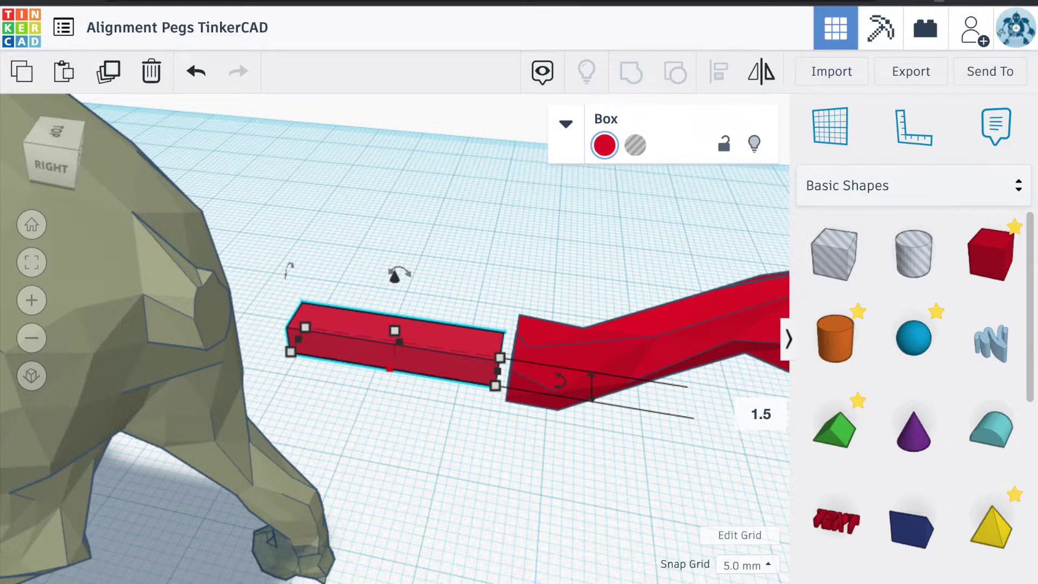
pyautogui.press('Return')
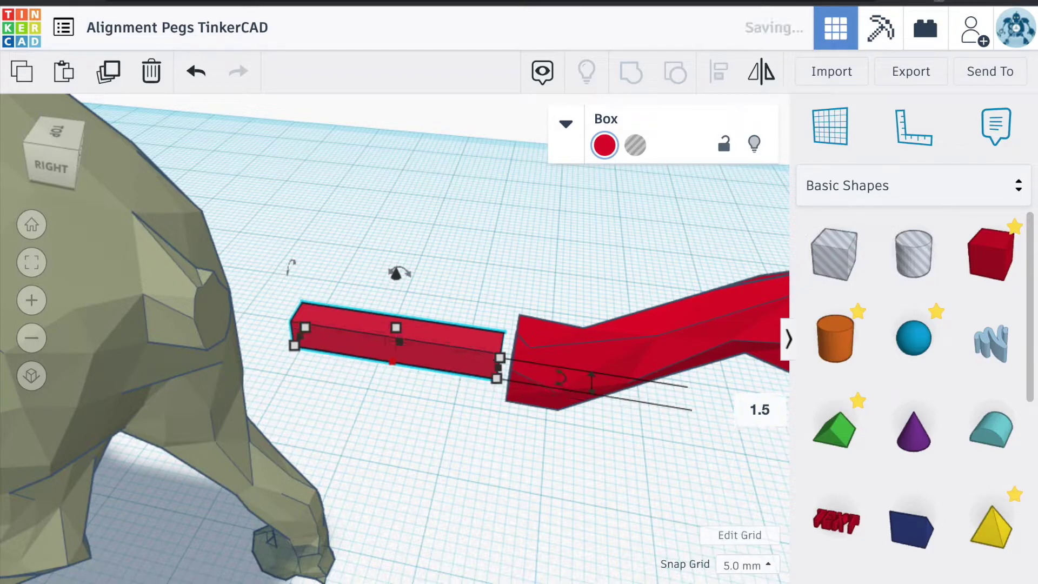
# Step: Move the bar 5 mm back to the body's tail stump and fine-tune it outward with a 0.1 mm snap grid
pyautogui.moveTo(350, 363)
pyautogui.mouseDown(button='right')
pyautogui.moveTo(363, 287)
pyautogui.moveTo(385, 385)
pyautogui.moveTo(385, 343)
pyautogui.moveTo(476, 337)
pyautogui.moveTo(557, 300)
pyautogui.moveTo(380, 352)
pyautogui.moveTo(352, 343)
pyautogui.mouseUp(button='right')
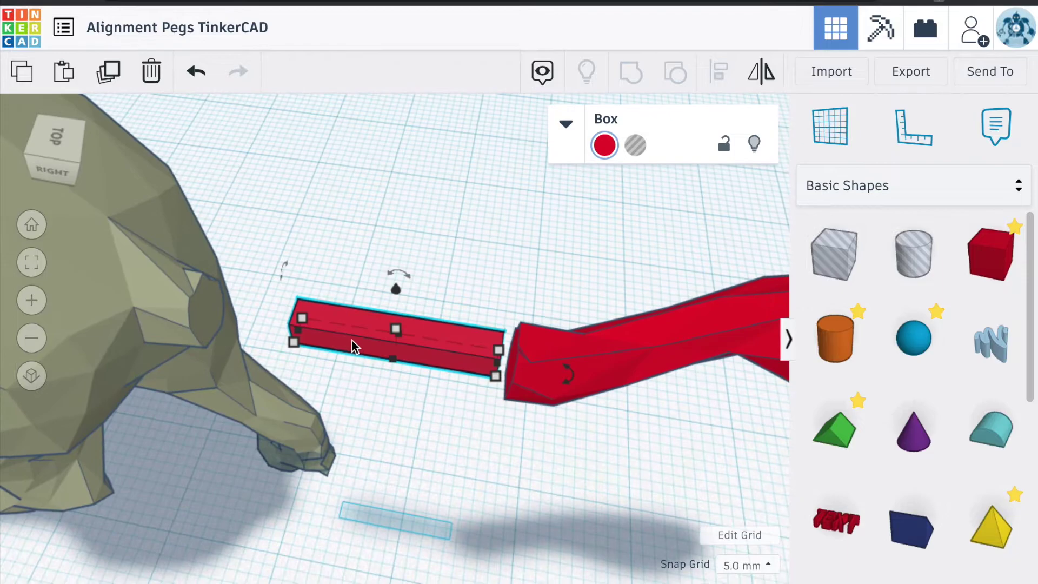
pyautogui.press('Left')
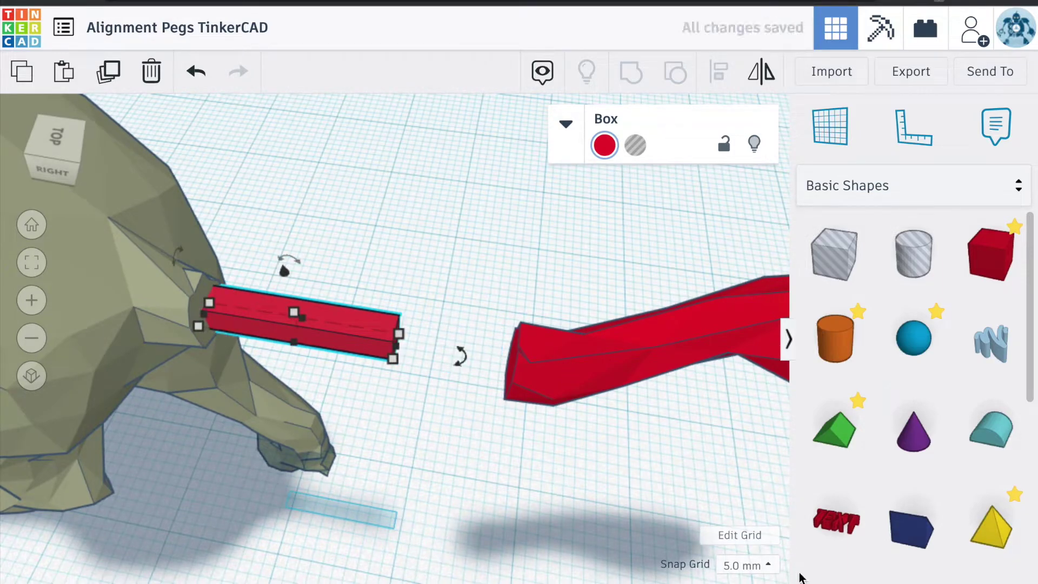
pyautogui.click(746, 565)
pyautogui.click(737, 407)
pyautogui.press('Right')
pyautogui.press('Right')
pyautogui.press('Right')
pyautogui.press('Right')
pyautogui.press('Right')
pyautogui.press('Right')
pyautogui.press('Right')
pyautogui.press('Right')
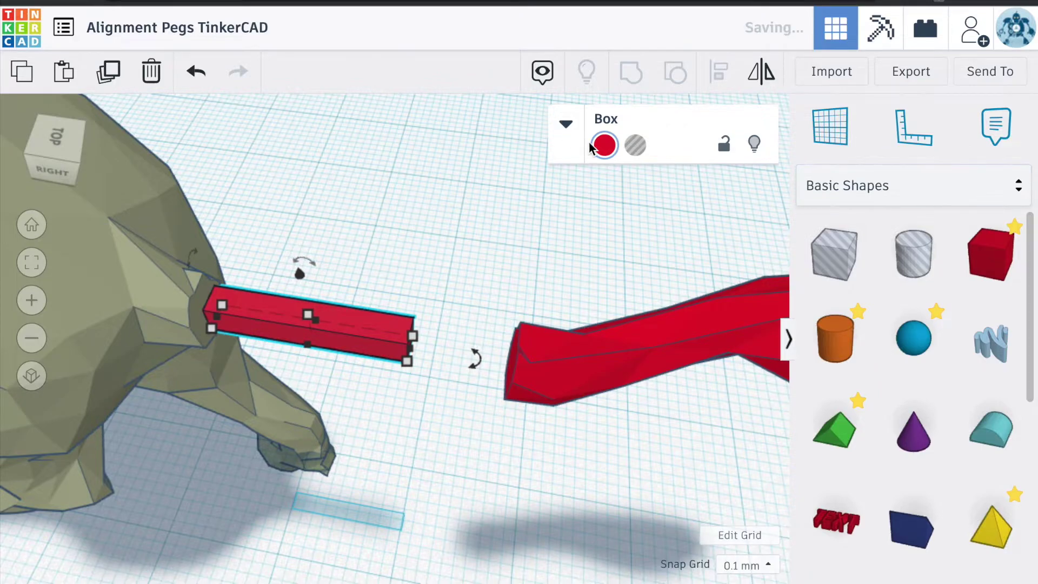
# Step: Turn the bar into a hole, nudge it slightly toward the body, and sink it another 5 mm into the stump using a 5.0 mm snap grid
pyautogui.click(637, 146)
pyautogui.press('Left')
pyautogui.press('Left')
pyautogui.press('Left')
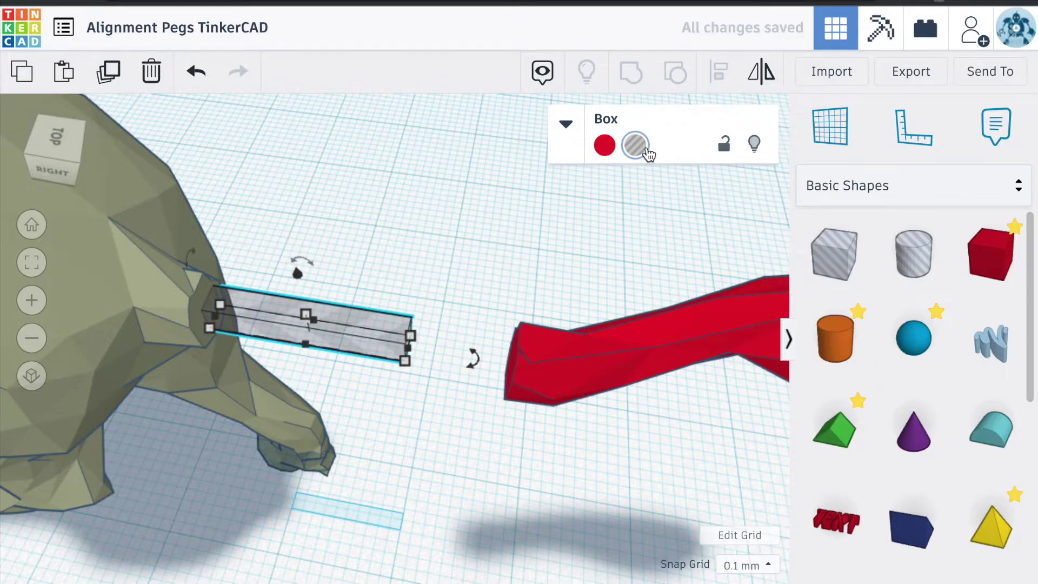
pyautogui.click(735, 566)
pyautogui.click(740, 530)
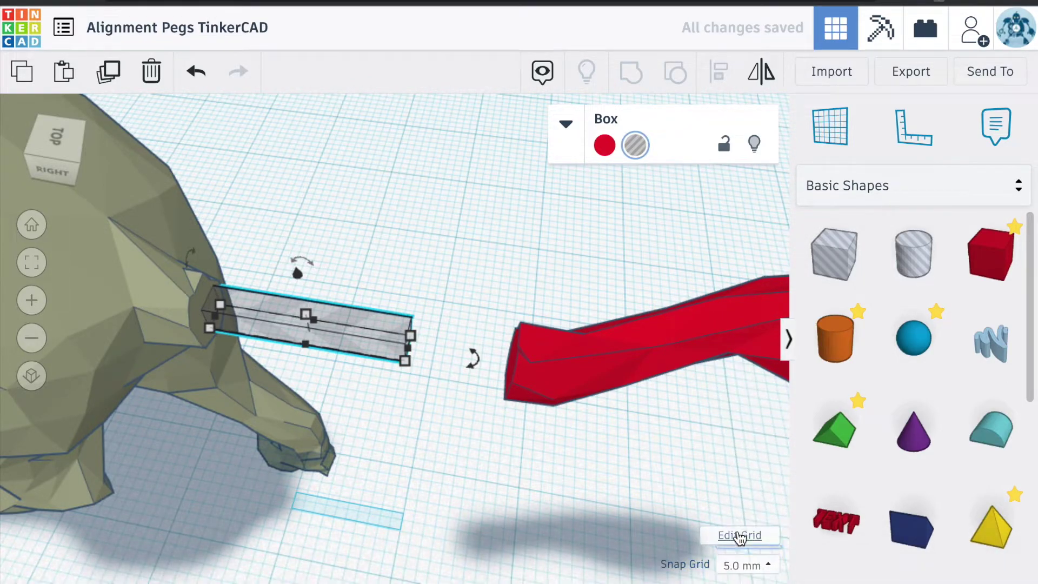
pyautogui.press('Left')
pyautogui.moveTo(381, 414); pyautogui.dragTo(391, 409, button='right')
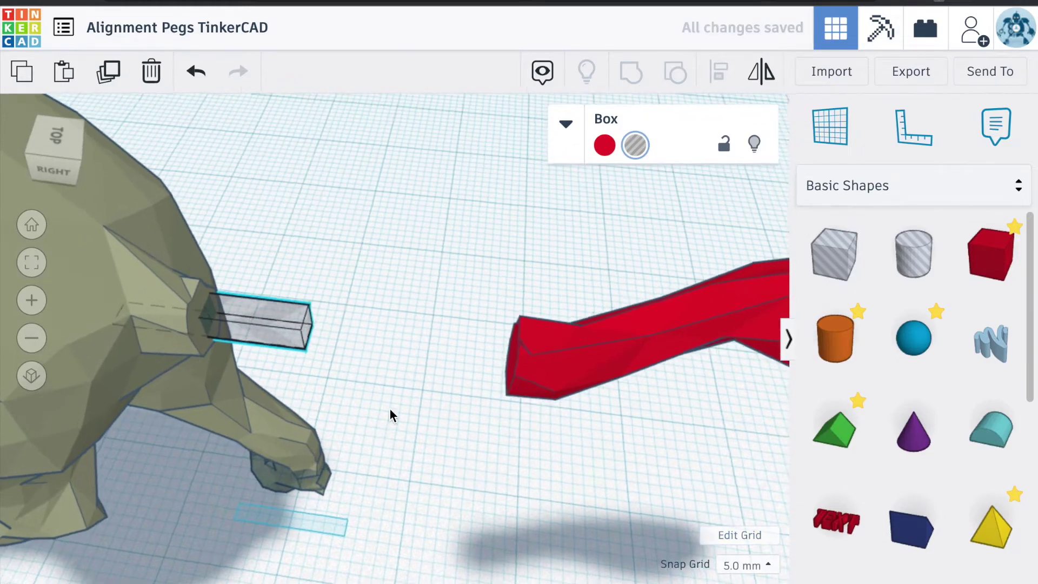
# Step: Set the snap grid to 0.1 mm, shift the hole bar sideways on the stump face and raise it 0.4 mm
pyautogui.moveTo(539, 344); pyautogui.dragTo(173, 285, button='right')
pyautogui.scroll(5, 244, 254)
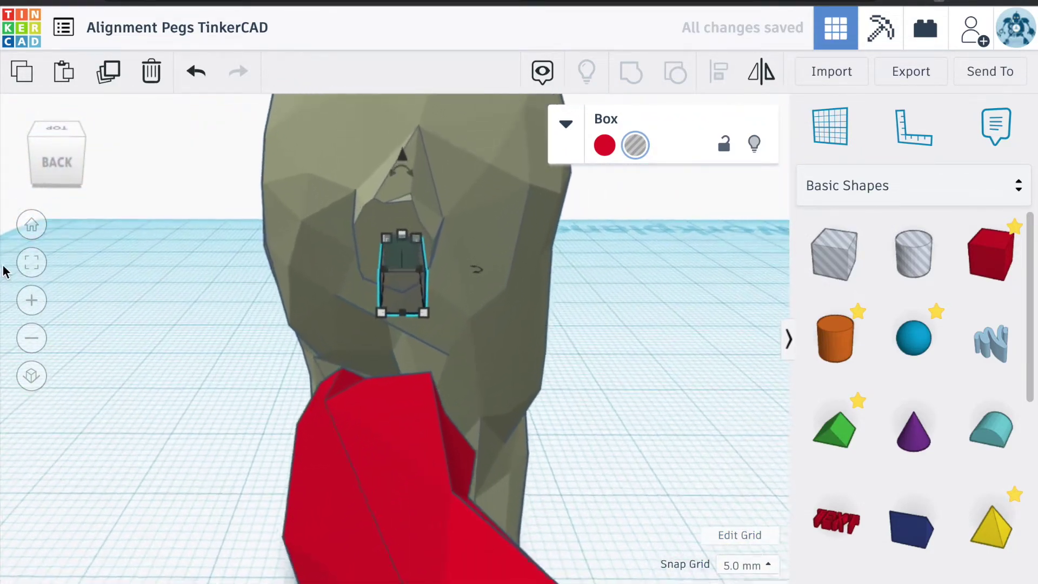
pyautogui.click(747, 565)
pyautogui.click(732, 402)
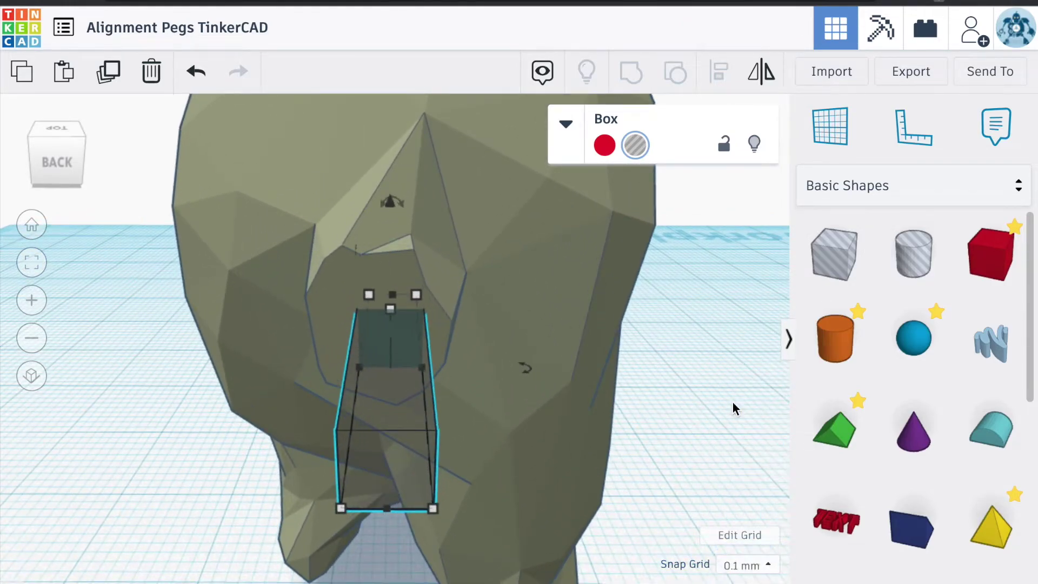
pyautogui.press('Left')
pyautogui.press('Left')
pyautogui.press('Left')
pyautogui.press('Left')
pyautogui.press('Left')
pyautogui.press('Left')
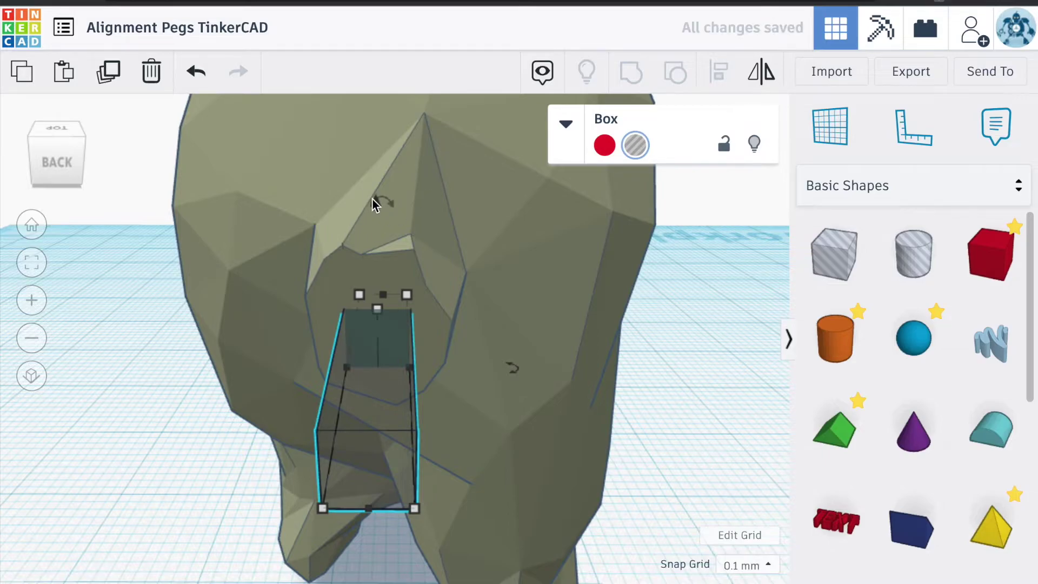
pyautogui.moveTo(375, 201); pyautogui.dragTo(370, 182)
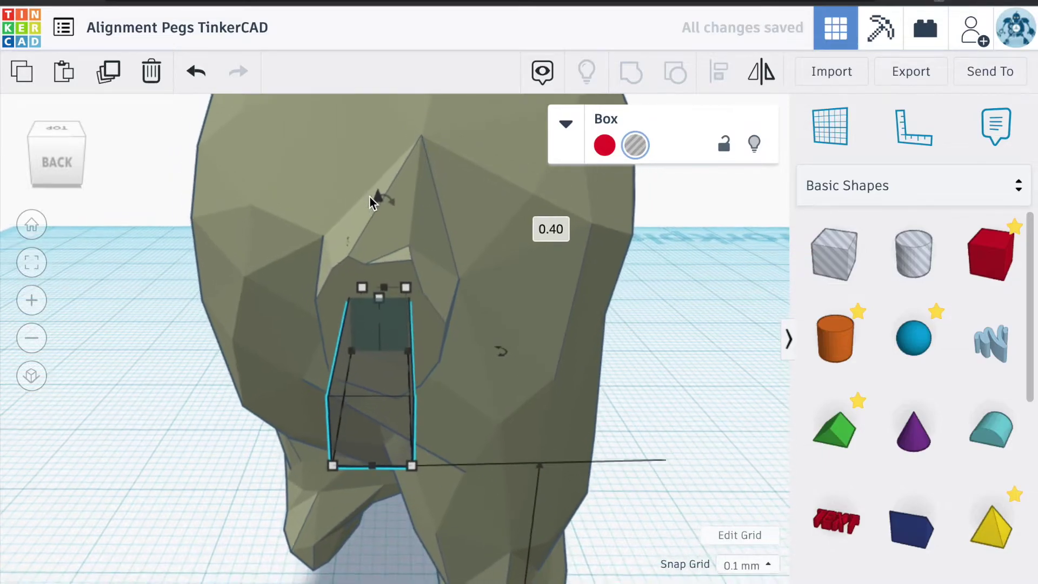
# Step: Make a solid red copy of the hole bar in the same place and select the hole version
pyautogui.moveTo(370, 196); pyautogui.dragTo(531, 312, button='right')
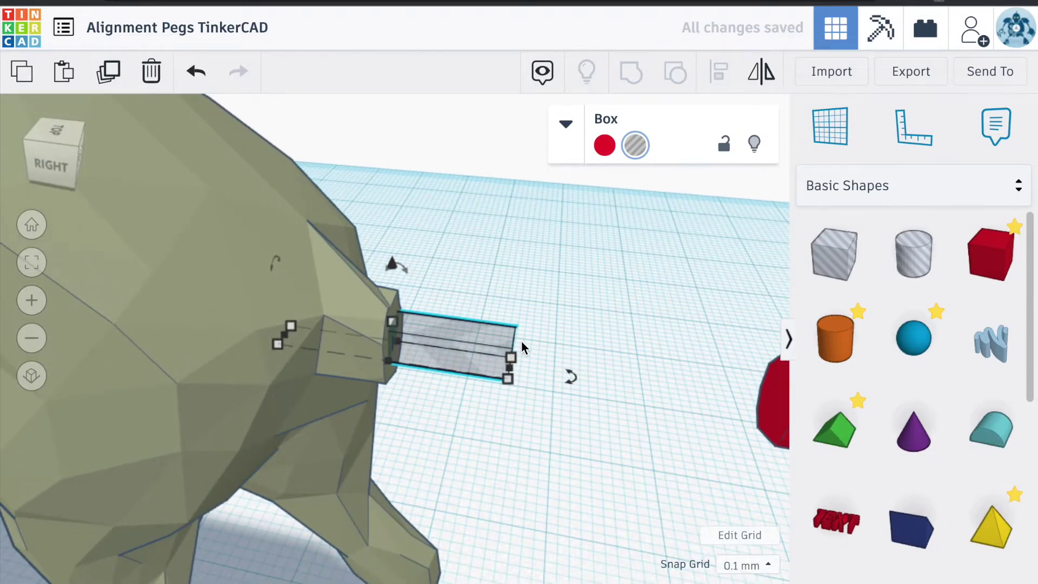
pyautogui.click(727, 567)
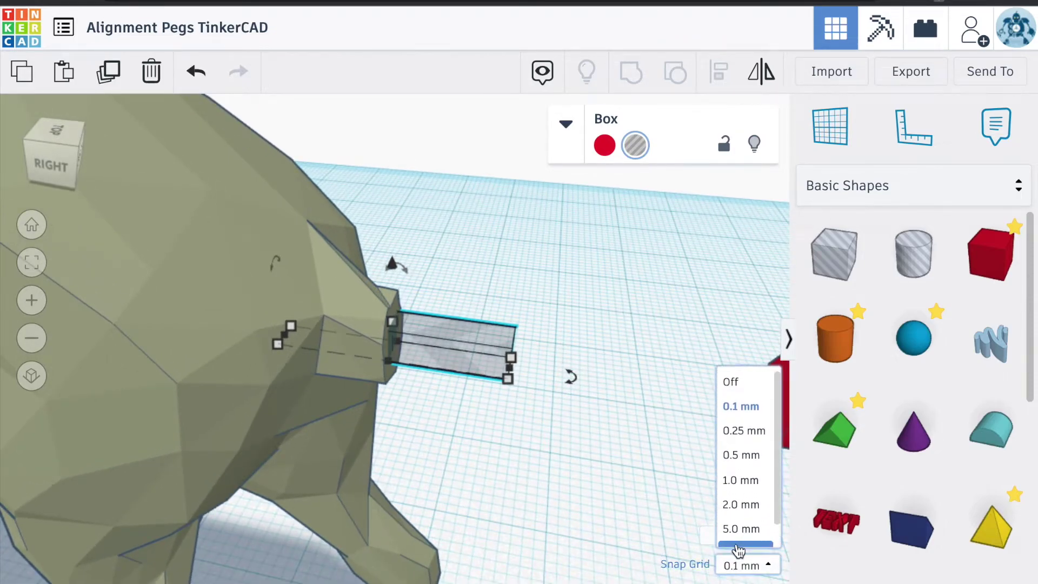
pyautogui.moveTo(675, 410); pyautogui.dragTo(400, 387, button='right')
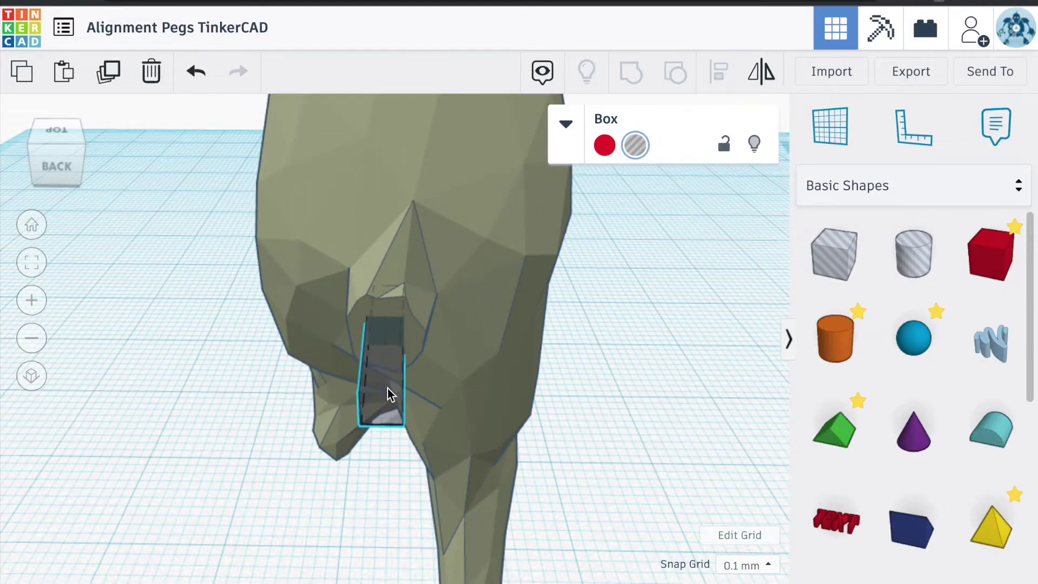
pyautogui.moveTo(288, 411); pyautogui.dragTo(438, 346, button='right')
pyautogui.scroll(-2, 559, 313)
pyautogui.scroll(5, 438, 346)
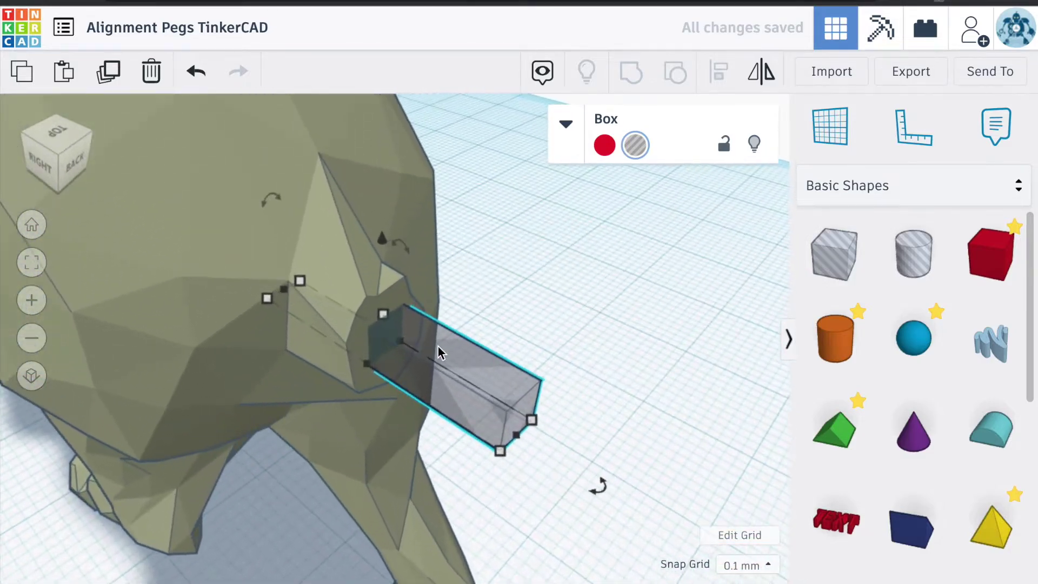
pyautogui.click(604, 145)
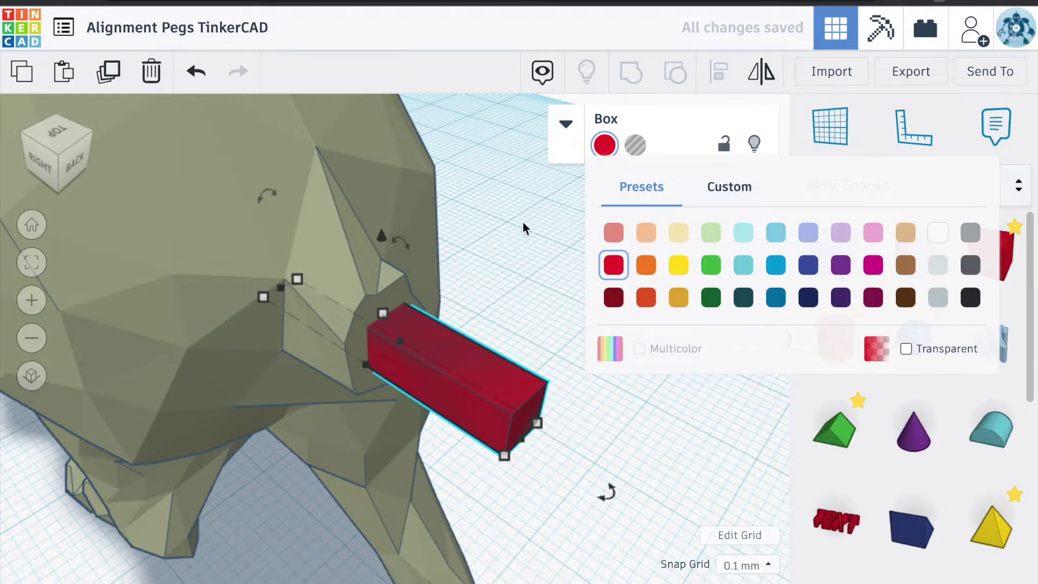
pyautogui.keyDown('shift'); pyautogui.click(271, 238); pyautogui.keyUp('shift')
pyautogui.click(543, 336)
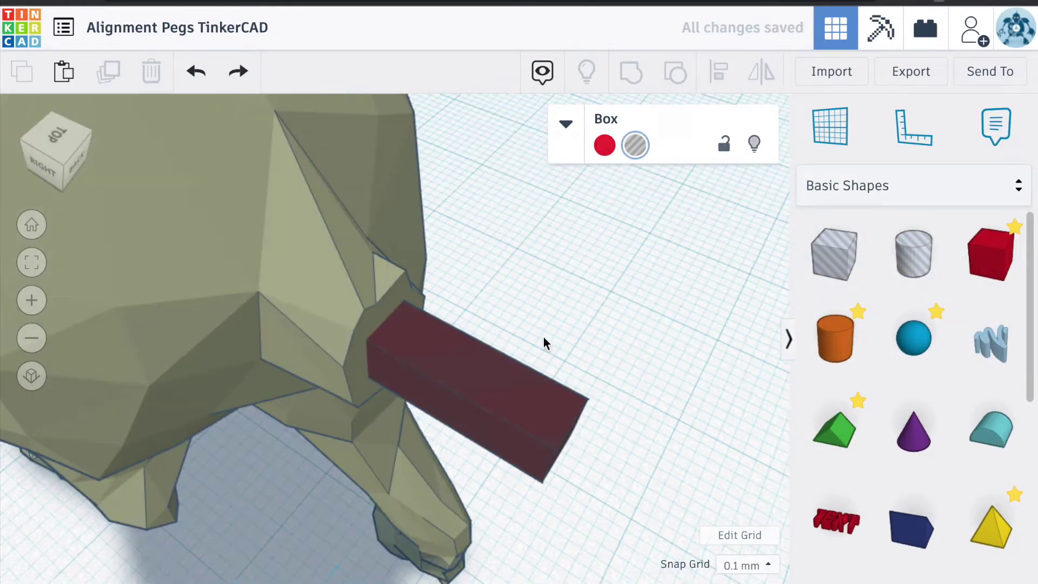
pyautogui.click(491, 398)
# Step: Set the snap grid to 0.5 mm and move the hole bar 2.5 mm outward from the body
pyautogui.click(745, 567)
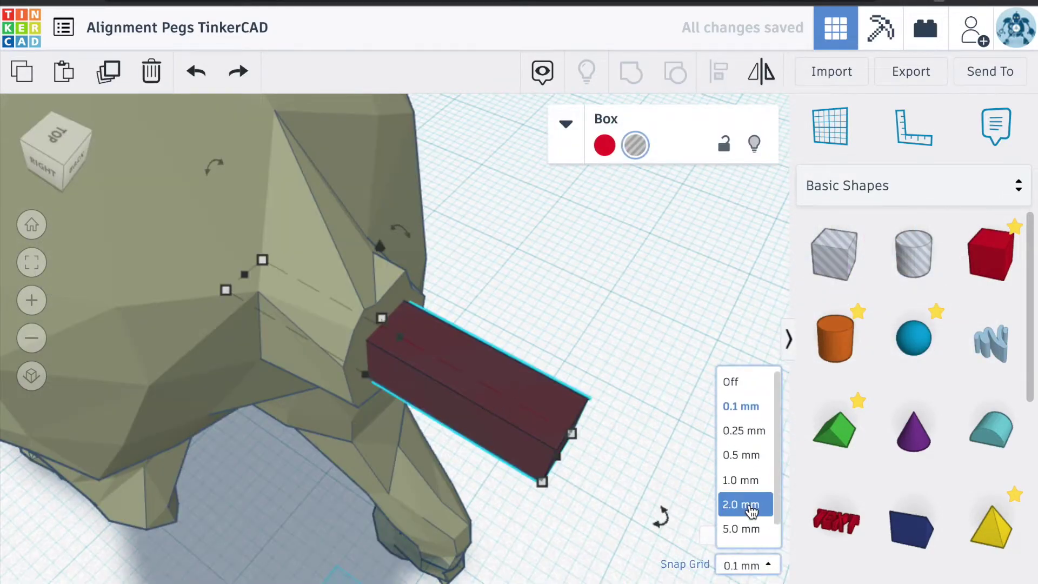
pyautogui.click(748, 457)
pyautogui.press('Right')
pyautogui.press('Right')
pyautogui.press('Right')
pyautogui.press('Right')
pyautogui.press('Right')
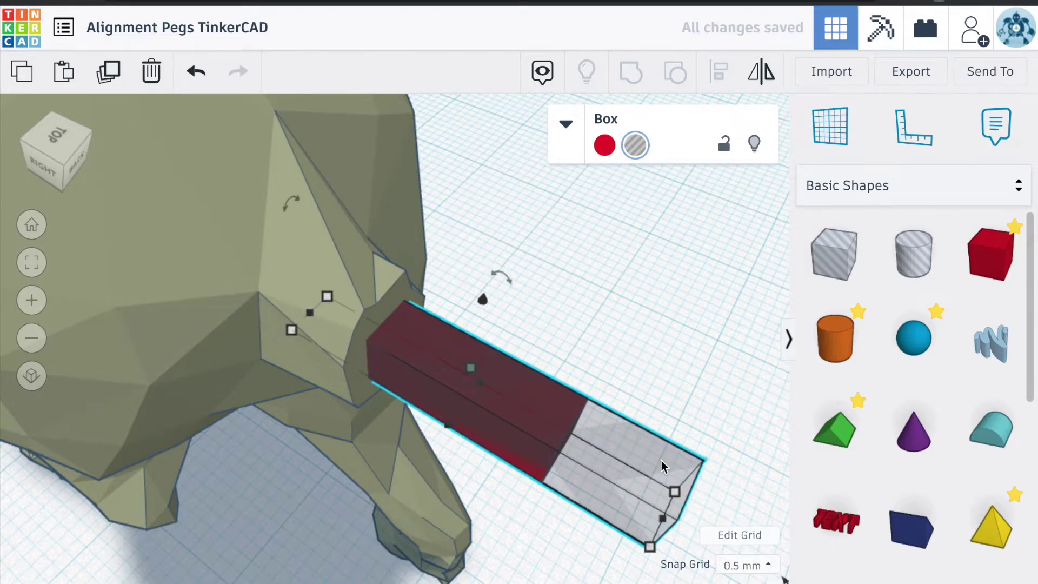
# Step: Set the length of the hole bar to 5 mm from its outer end
pyautogui.scroll(-1, 664, 517)
pyautogui.scroll(-3, 664, 517)
pyautogui.click(529, 433)
pyautogui.scroll(-3, 528, 433)
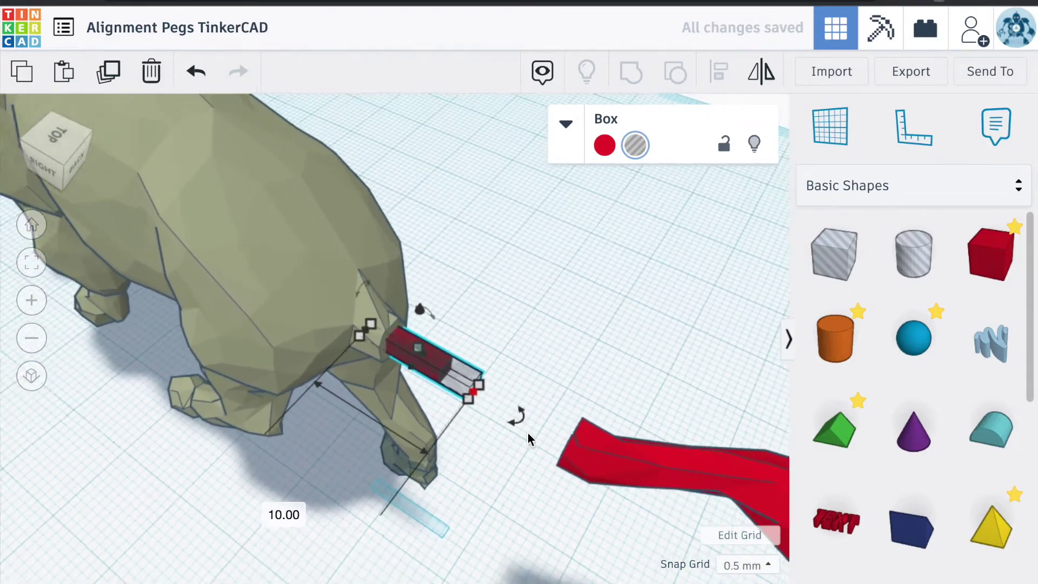
pyautogui.press('Tab')
pyautogui.write('5')
pyautogui.press('Return')
# Step: Move the solid red bar outward from the body to match the hole and set its length to 5 mm
pyautogui.scroll(3, 440, 375)
pyautogui.press('s')
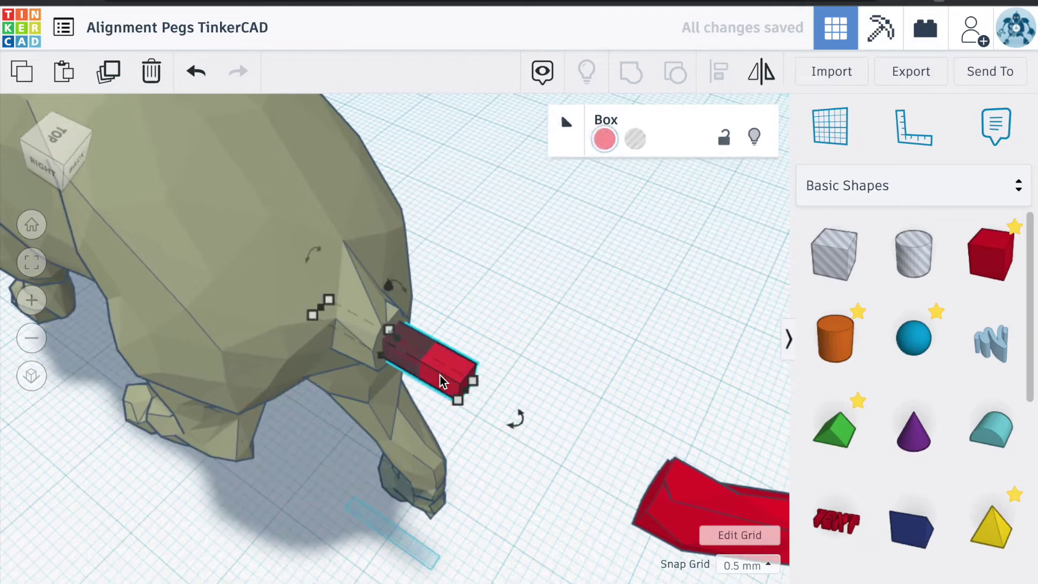
pyautogui.moveTo(508, 415)
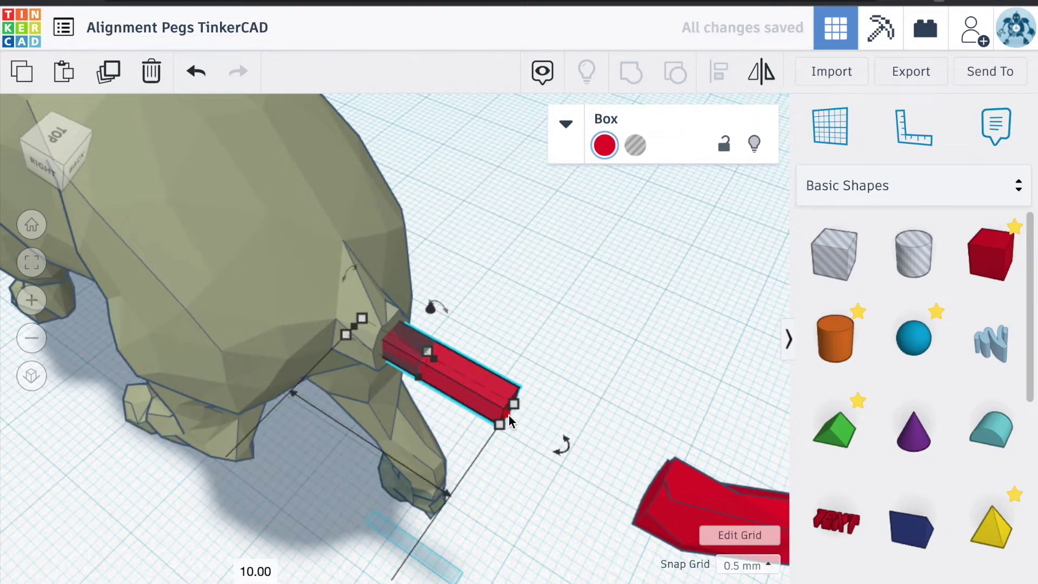
pyautogui.click(506, 414)
pyautogui.press('Tab')
pyautogui.write('5')
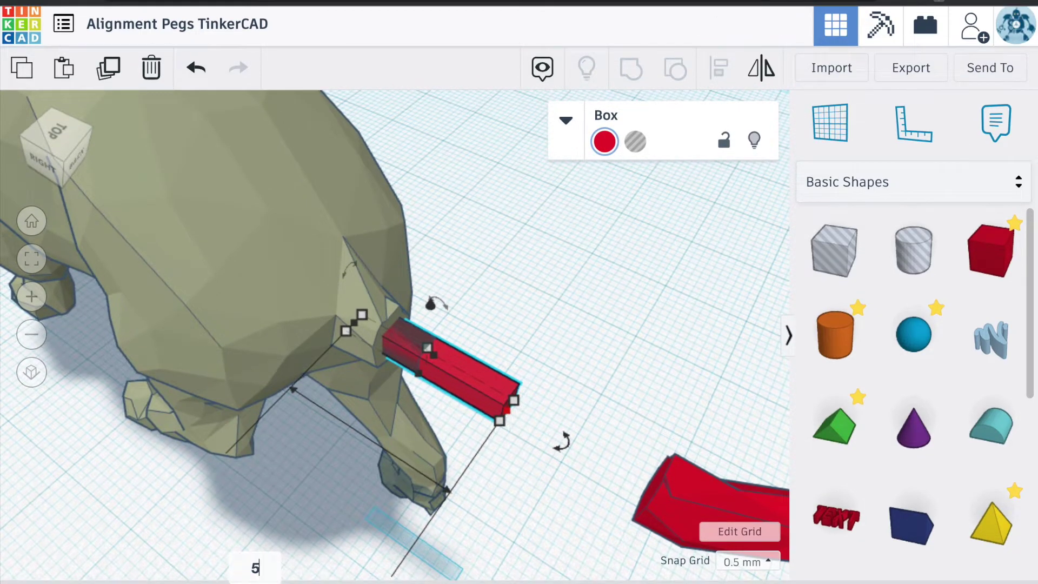
pyautogui.press('Return')
# Step: Group the solid red peg with the animal's body so they form one shape
pyautogui.press('h')
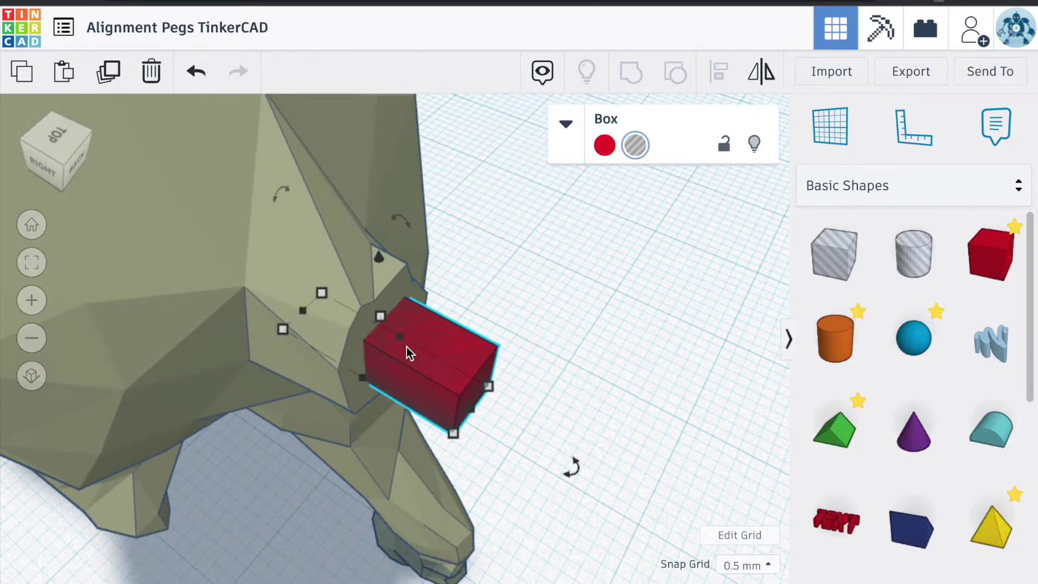
pyautogui.moveTo(406, 346); pyautogui.dragTo(405, 371)
pyautogui.keyDown('shift'); pyautogui.click(300, 293); pyautogui.keyUp('shift')
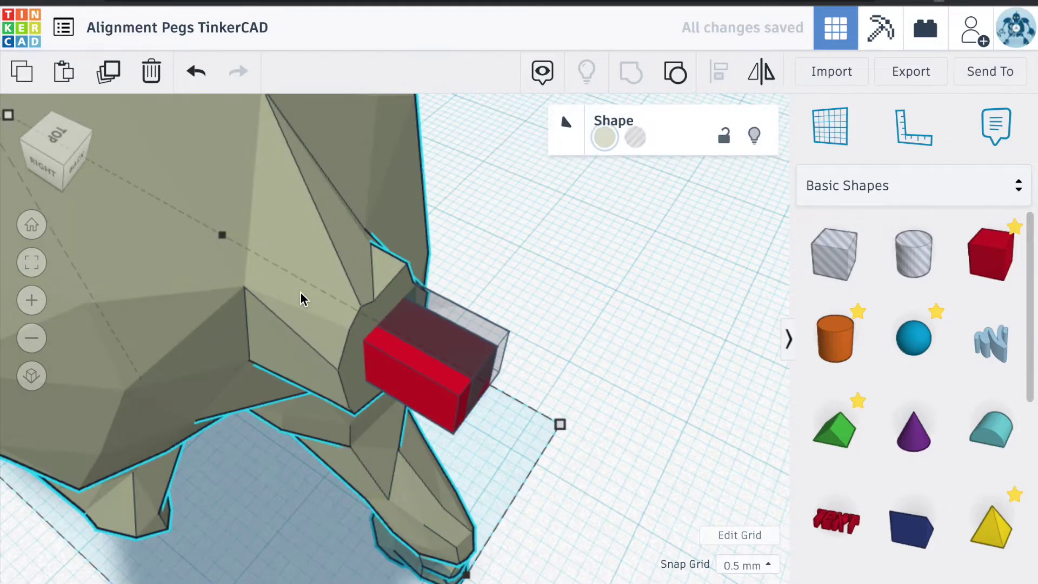
pyautogui.click(631, 74)
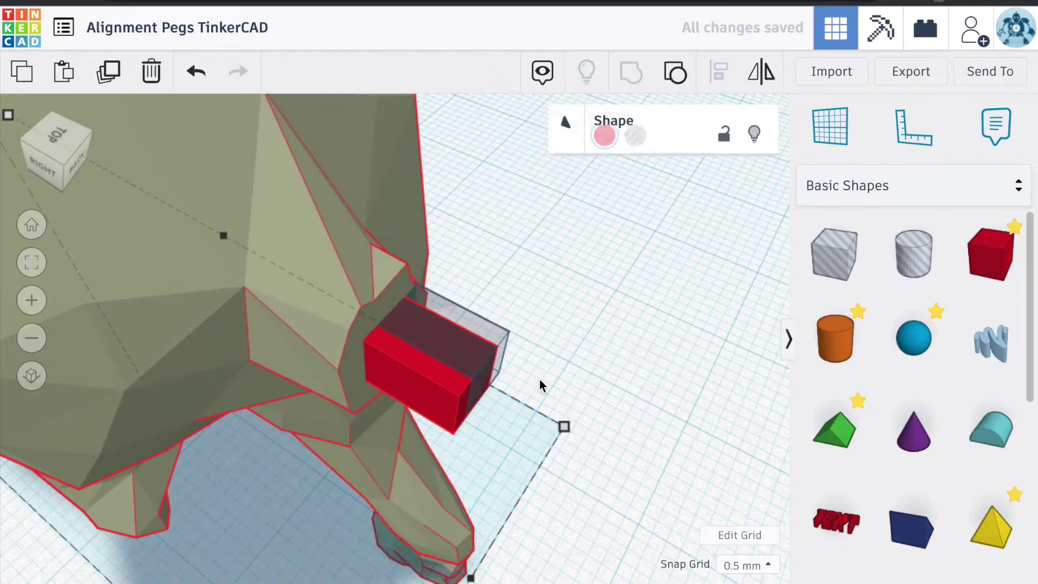
pyautogui.click(533, 274)
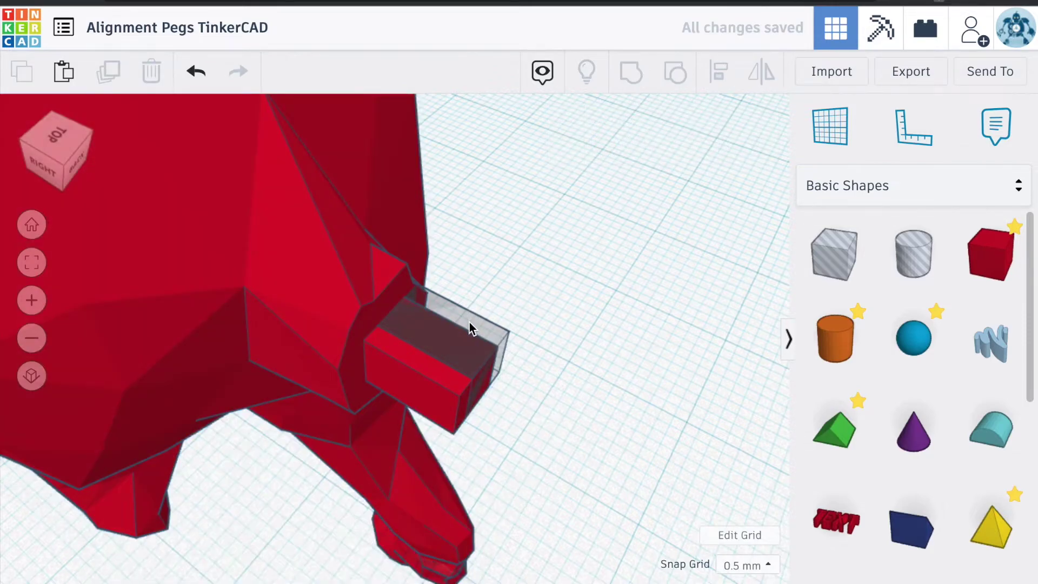
# Step: Set the snap grid to 5 mm and move the tail toward the body, leaving a 5 mm gap at the joint
pyautogui.click(469, 324)
pyautogui.scroll(-5, 469, 324)
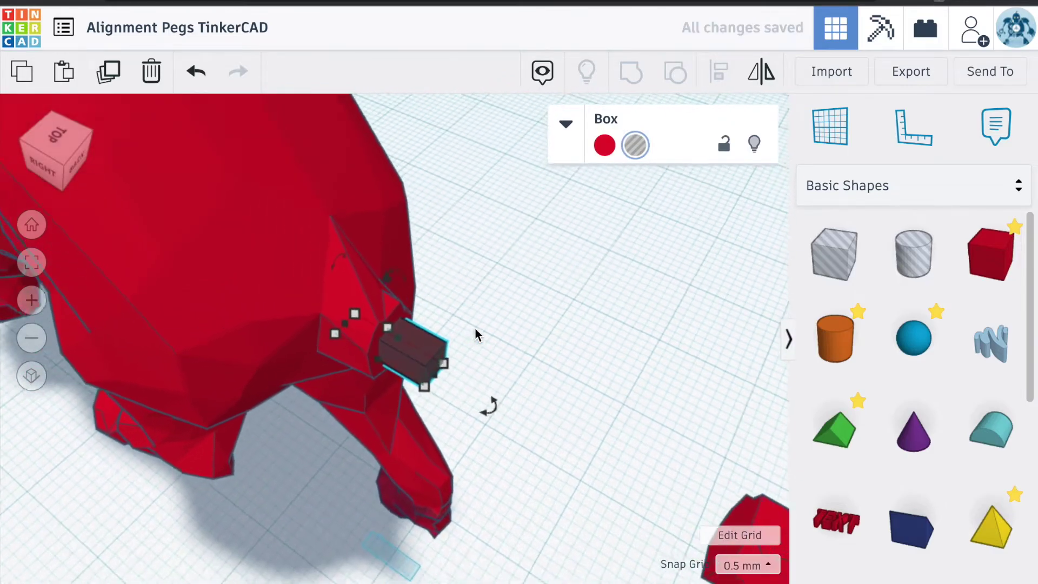
pyautogui.click(673, 478)
pyautogui.click(743, 565)
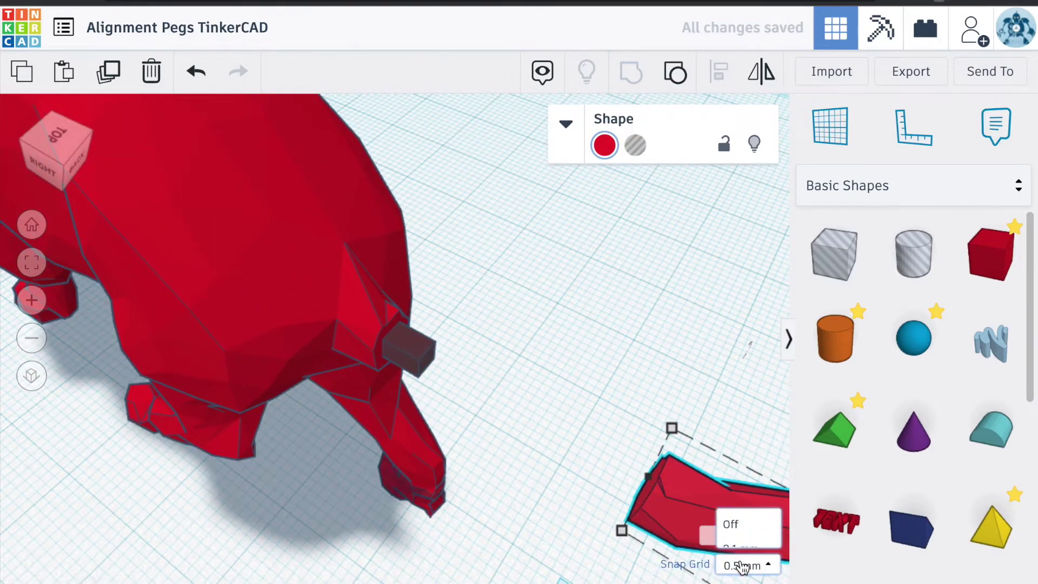
pyautogui.click(741, 528)
pyautogui.press('Left')
pyautogui.press('Left')
pyautogui.press('Left')
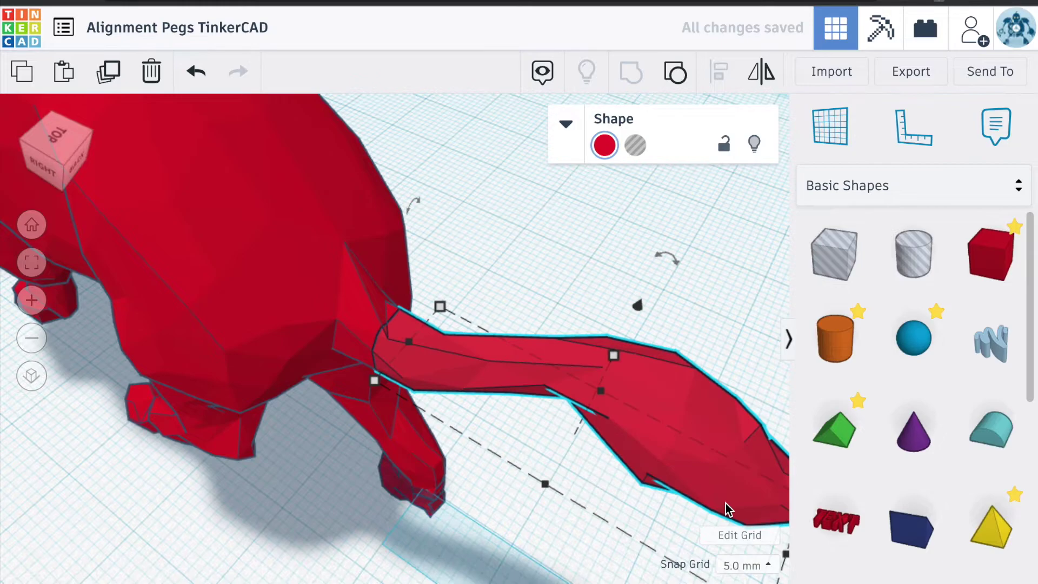
pyautogui.press('Right')
pyautogui.press('Left')
pyautogui.press('Right')
pyautogui.scroll(4, 726, 504)
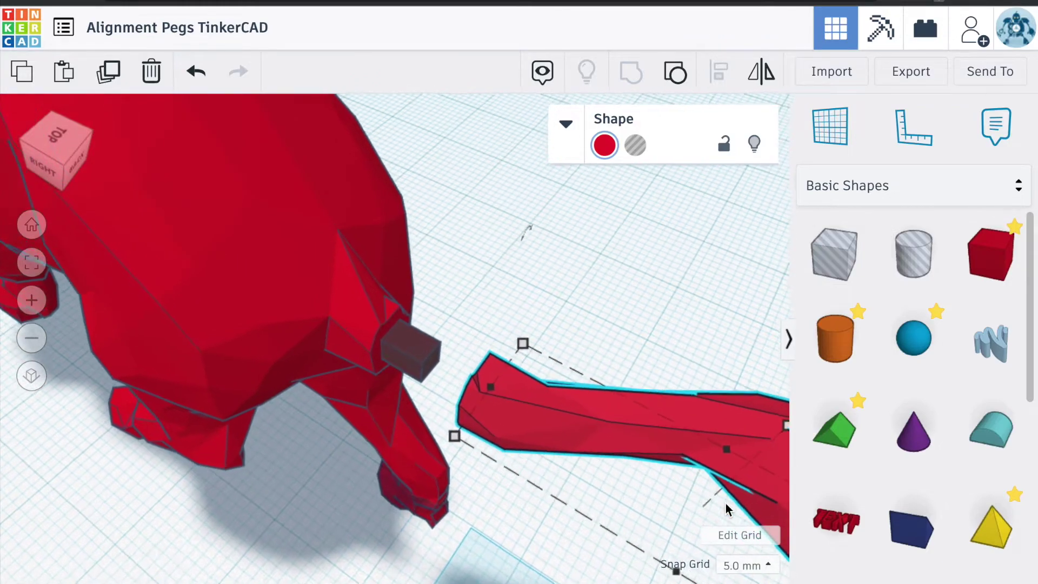
# Step: Move the body with its peg 5 mm away from the hole bar, and bring the tail 5 mm closer so the bar sits partly inside it
pyautogui.click(310, 318)
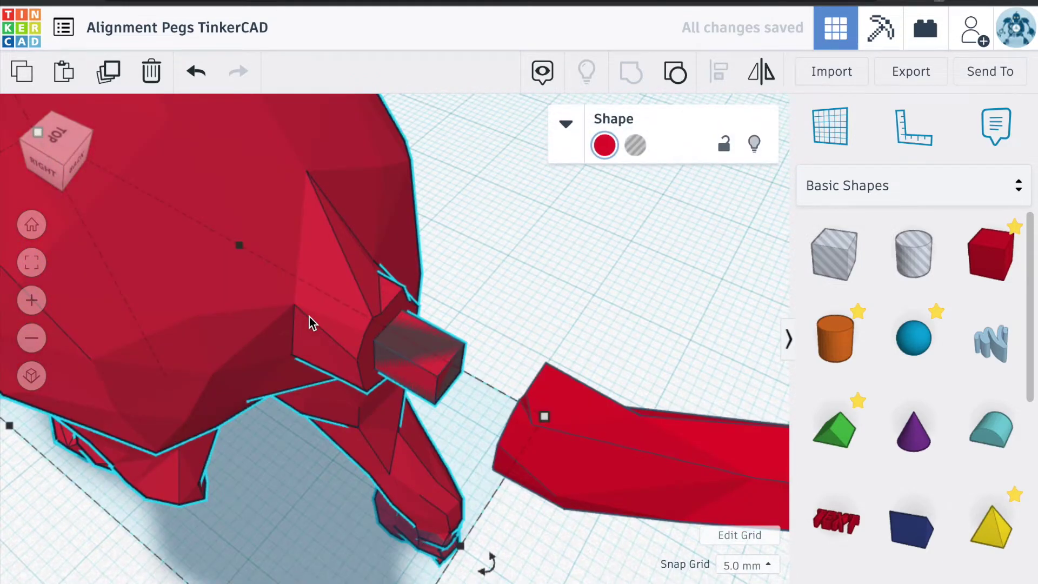
pyautogui.press('Left')
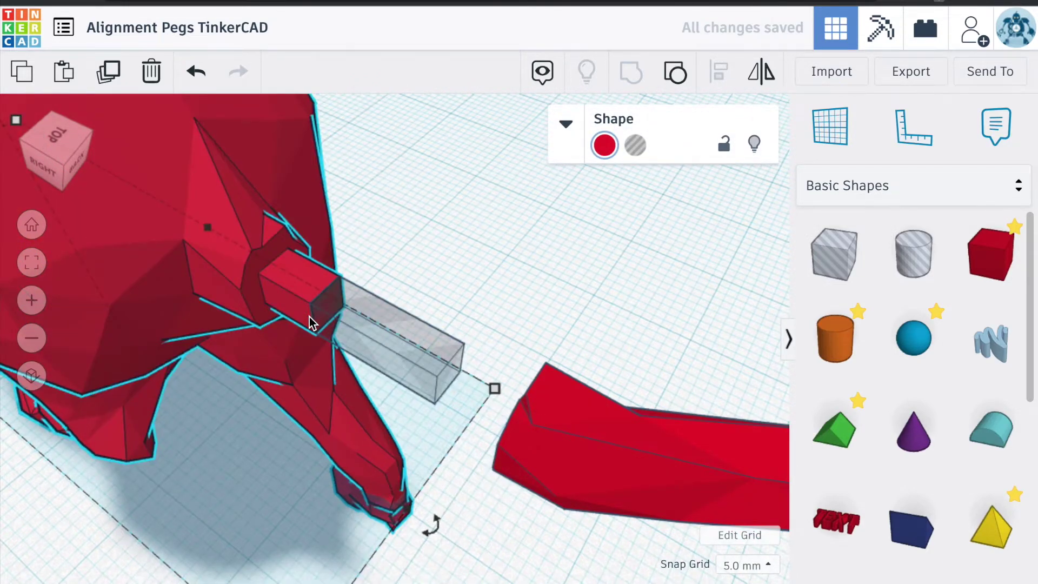
pyautogui.click(575, 398)
pyautogui.press('Left')
pyautogui.press('Left')
pyautogui.press('Left')
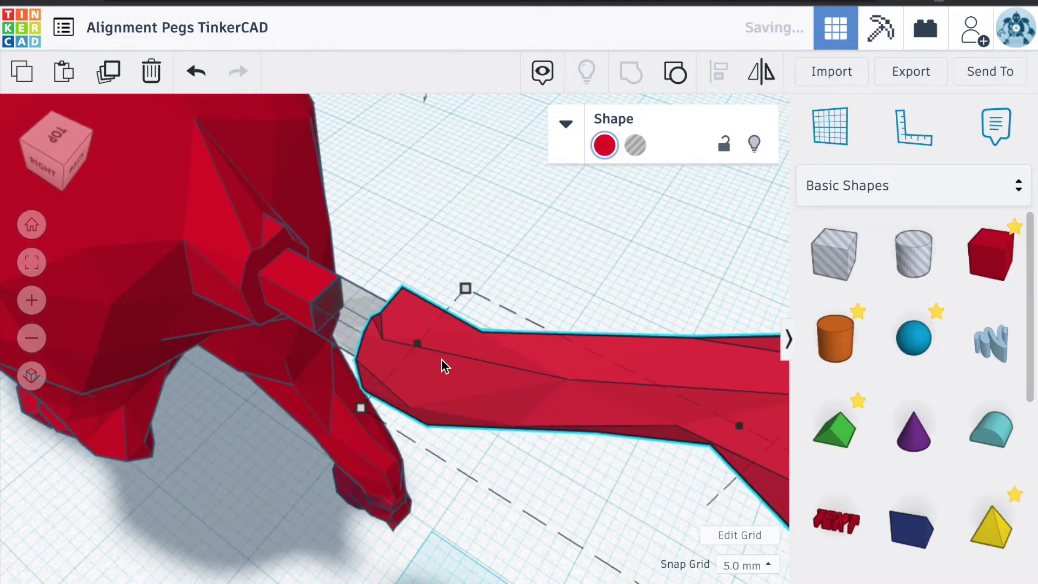
pyautogui.moveTo(442, 360); pyautogui.dragTo(436, 326, button='right')
pyautogui.click(391, 342)
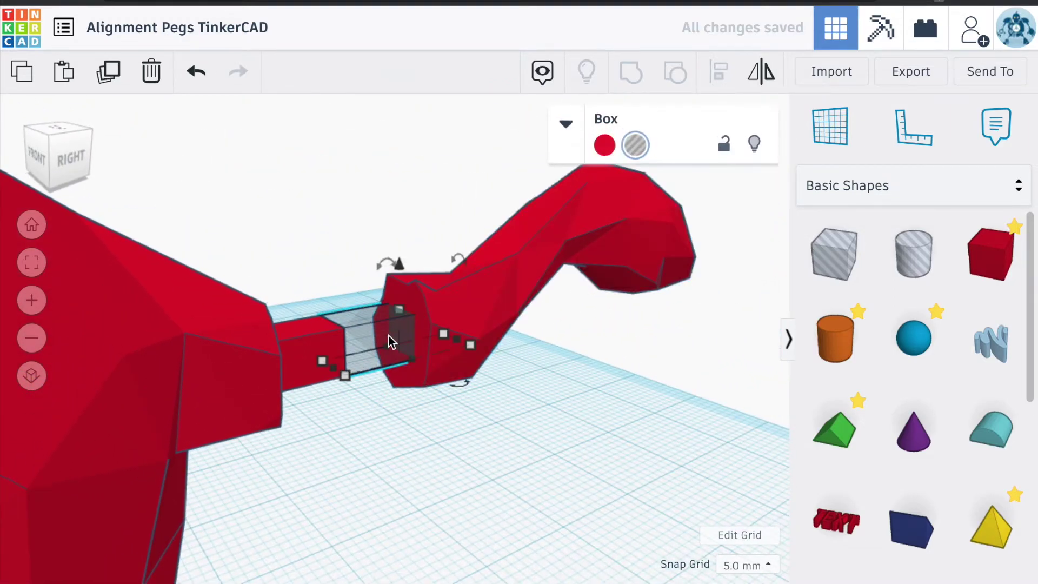
pyautogui.keyDown('shift'); pyautogui.click(460, 296); pyautogui.keyUp('shift')
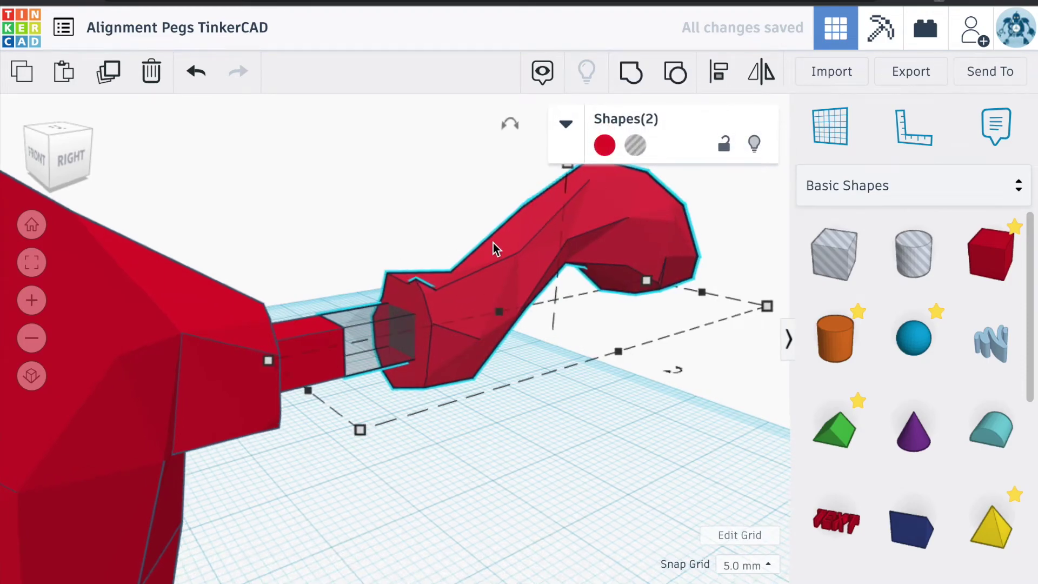
pyautogui.scroll(3, 440, 274)
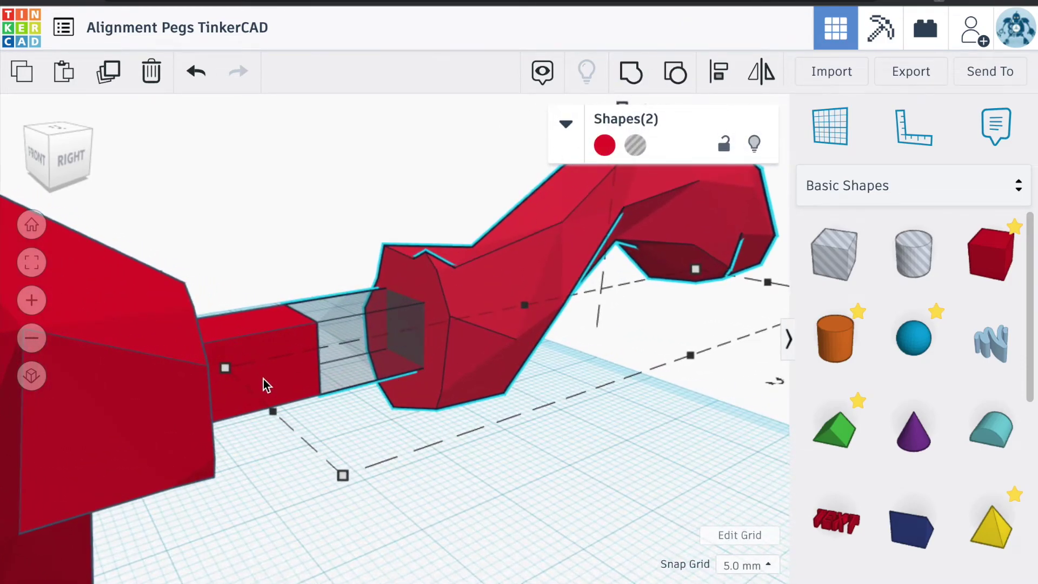
pyautogui.click(256, 261)
pyautogui.moveTo(257, 260); pyautogui.dragTo(257, 277, button='right')
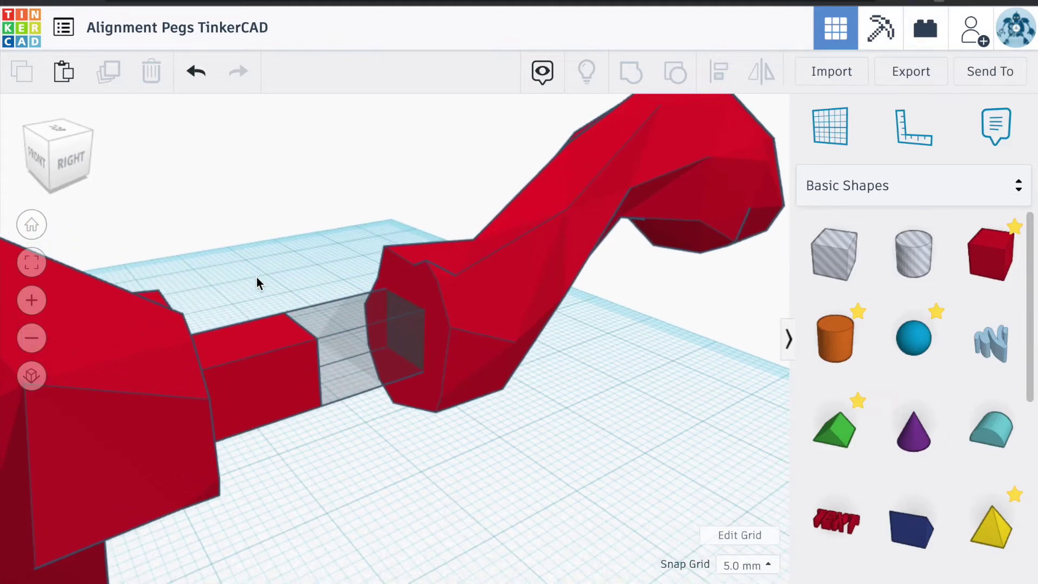
# Step: Set the hole bar's height to 1.7 mm to give it clearance over the 1.5 mm peg
pyautogui.click(356, 348)
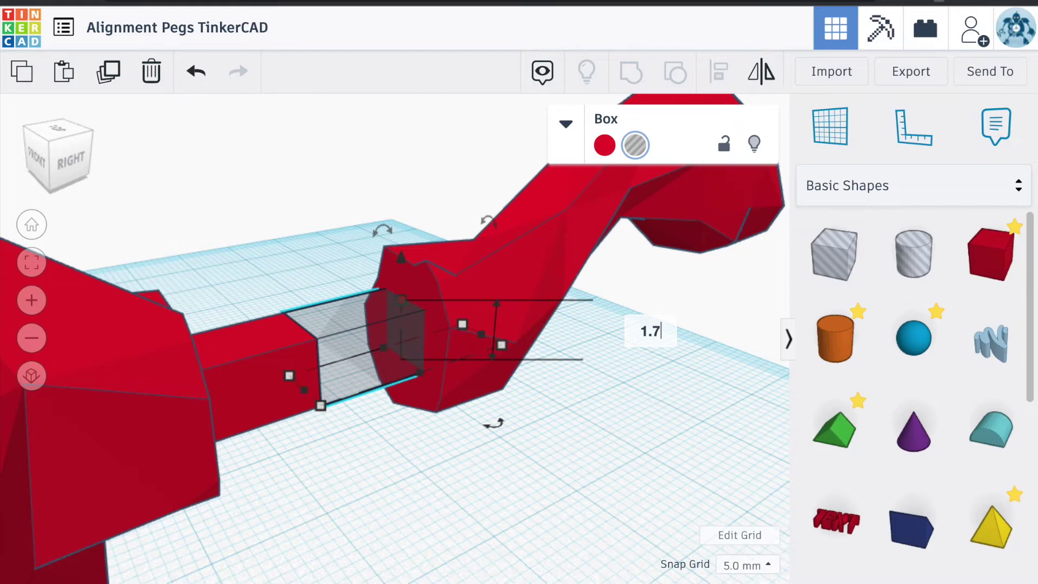
pyautogui.press('Return')
pyautogui.moveTo(388, 366); pyautogui.dragTo(459, 309, button='right')
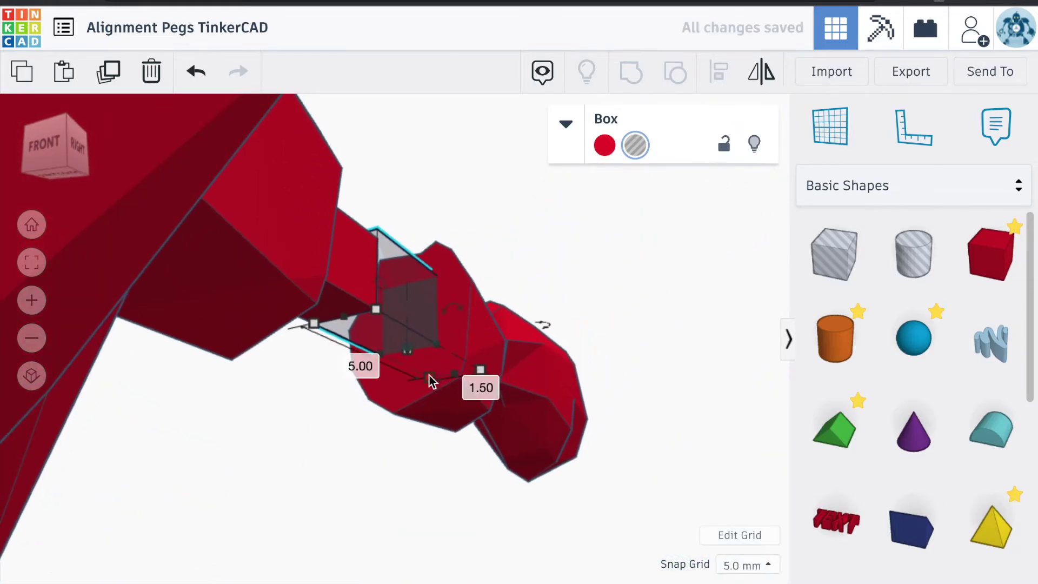
pyautogui.moveTo(429, 382); pyautogui.dragTo(460, 310, button='right')
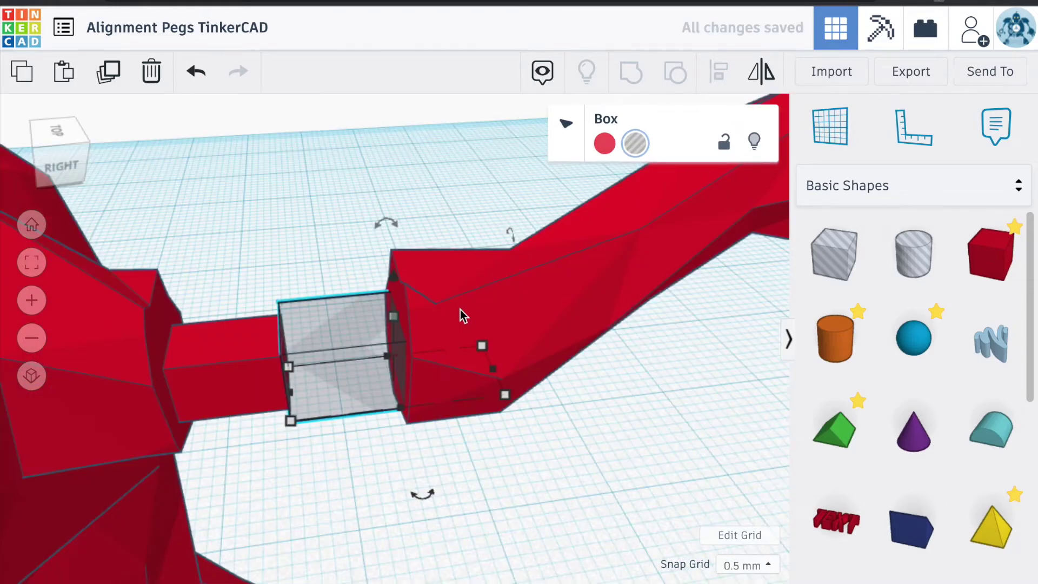
# Step: Group the hole bar with the tail to cut the peg socket into the tail's end
pyautogui.keyDown('shift'); pyautogui.click(469, 306); pyautogui.keyUp('shift')
pyautogui.click(626, 77)
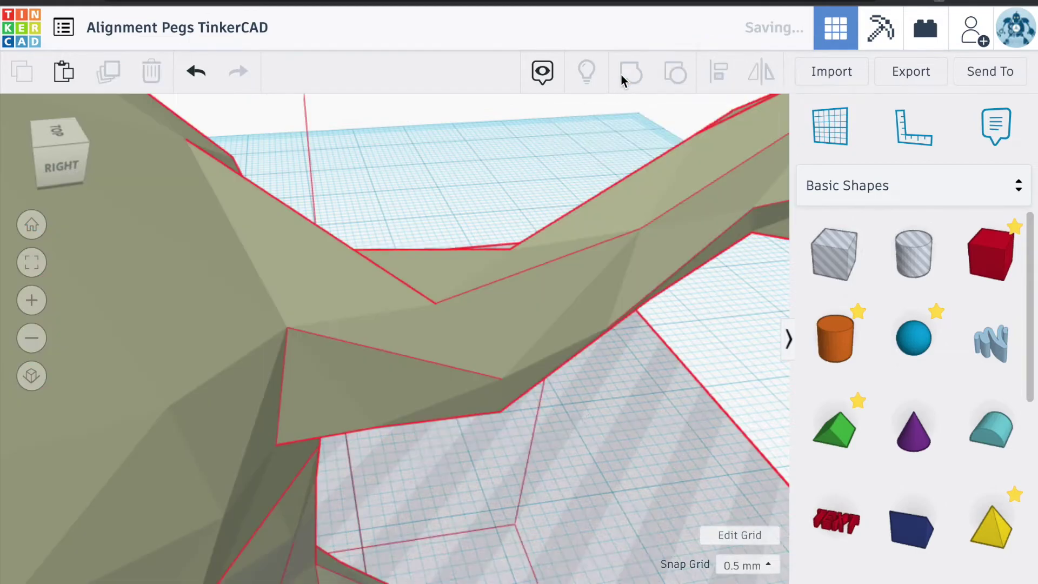
pyautogui.moveTo(512, 151); pyautogui.dragTo(720, 513, button='right')
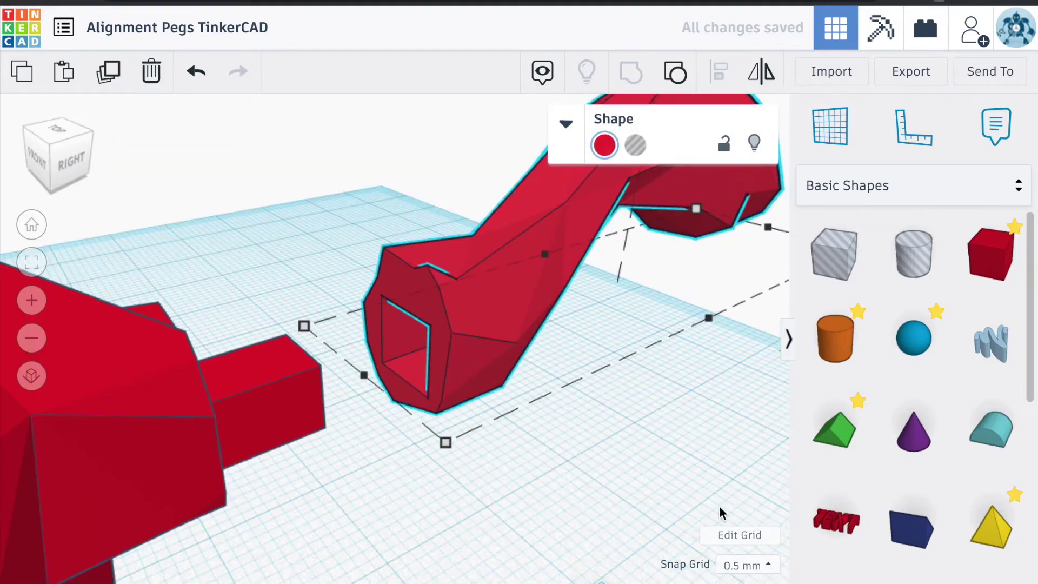
# Step: Set the snap grid to 5 mm, move the tail up against the body, and inspect the closed joint from several sides
pyautogui.click(746, 565)
pyautogui.click(756, 530)
pyautogui.scroll(2, 755, 521)
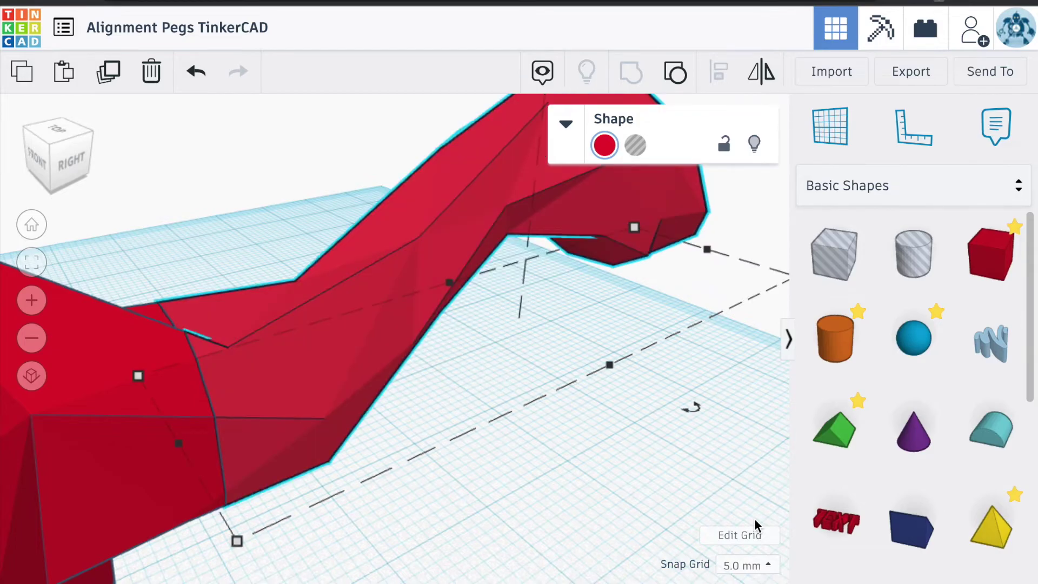
pyautogui.moveTo(332, 517); pyautogui.dragTo(342, 265, button='right')
pyautogui.scroll(-5, 377, 306)
pyautogui.moveTo(376, 304); pyautogui.dragTo(262, 338, button='right')
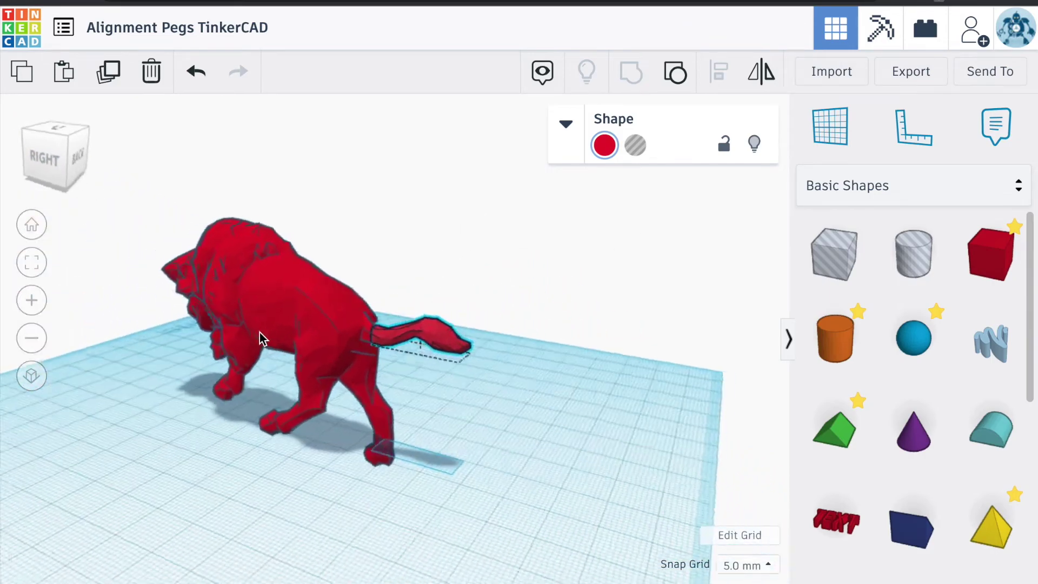
pyautogui.click(449, 187)
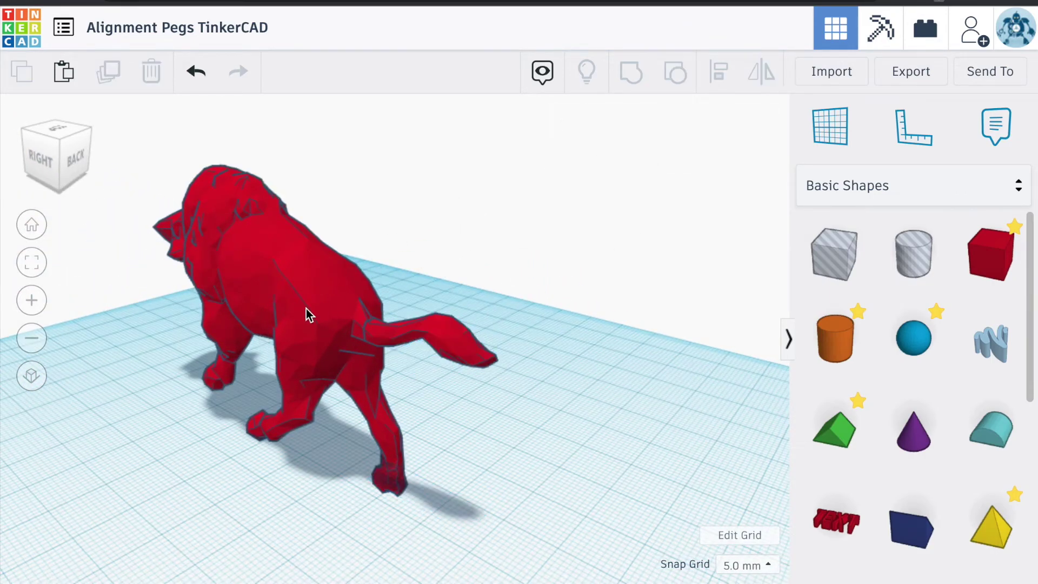
pyautogui.moveTo(439, 339); pyautogui.dragTo(508, 359, button='right')
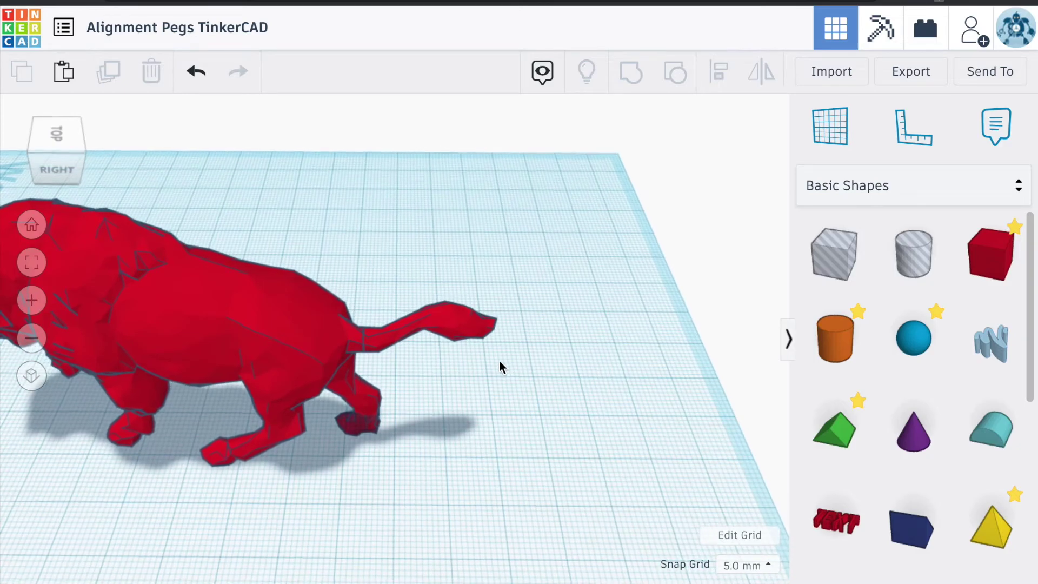
# Step: Move the tail about 25 mm away from the body to expose the peg and inspect both separate parts
pyautogui.moveTo(383, 337); pyautogui.dragTo(537, 260)
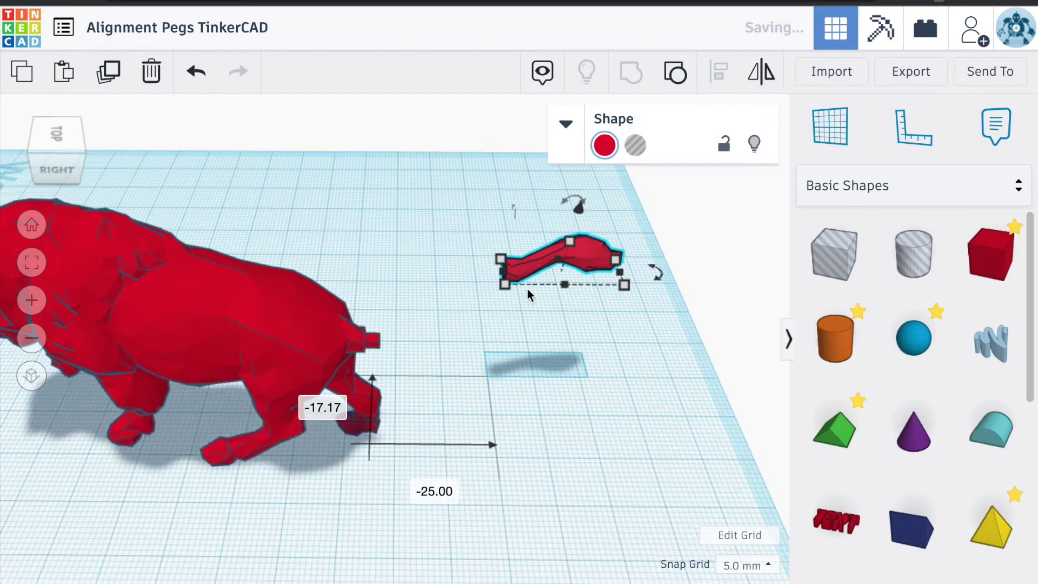
pyautogui.click(514, 333)
pyautogui.moveTo(514, 333); pyautogui.dragTo(208, 411, button='right')
pyautogui.moveTo(283, 421); pyautogui.dragTo(546, 426, button='right')
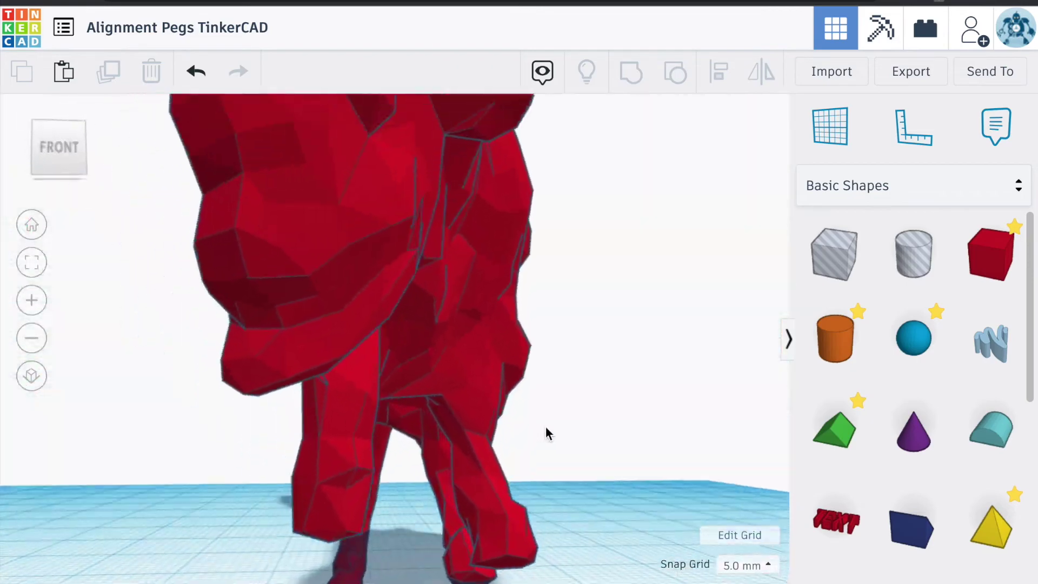
pyautogui.scroll(-5, 546, 428)
pyautogui.moveTo(465, 257); pyautogui.dragTo(207, 269, button='right')
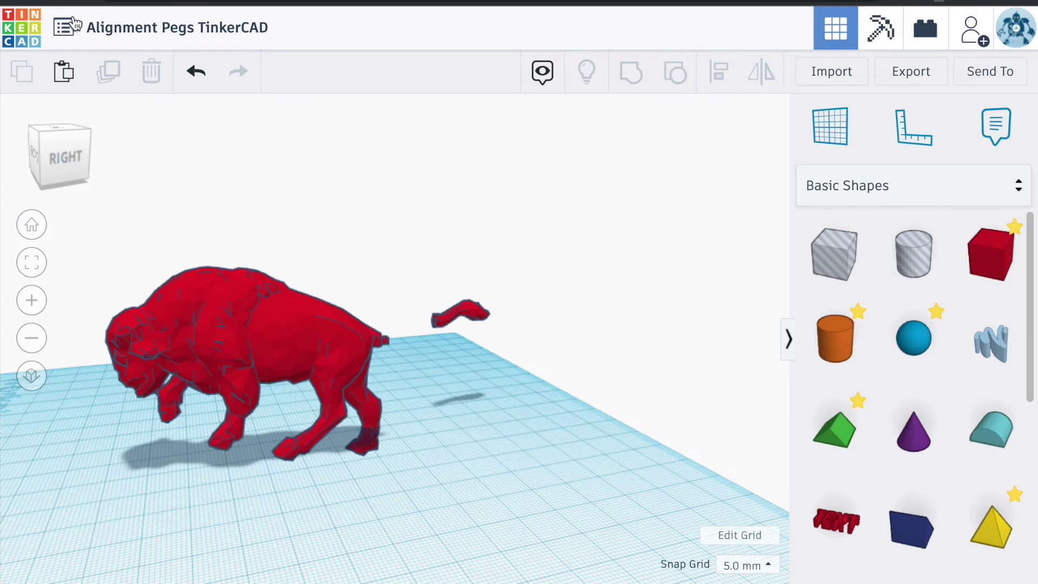
# Step: Open the export options for the tail as the selected shape only
pyautogui.click(475, 315)
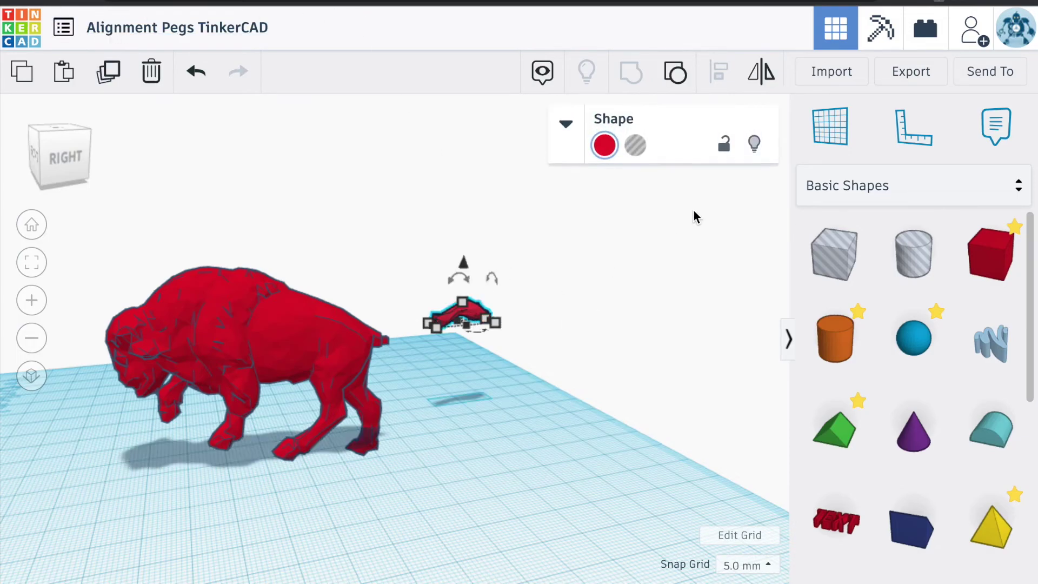
pyautogui.click(897, 73)
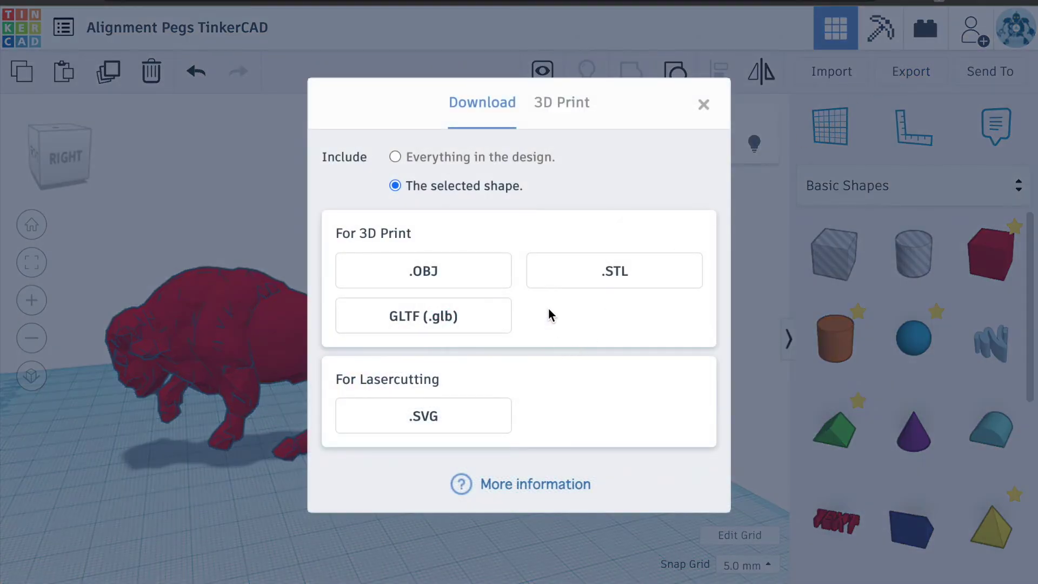